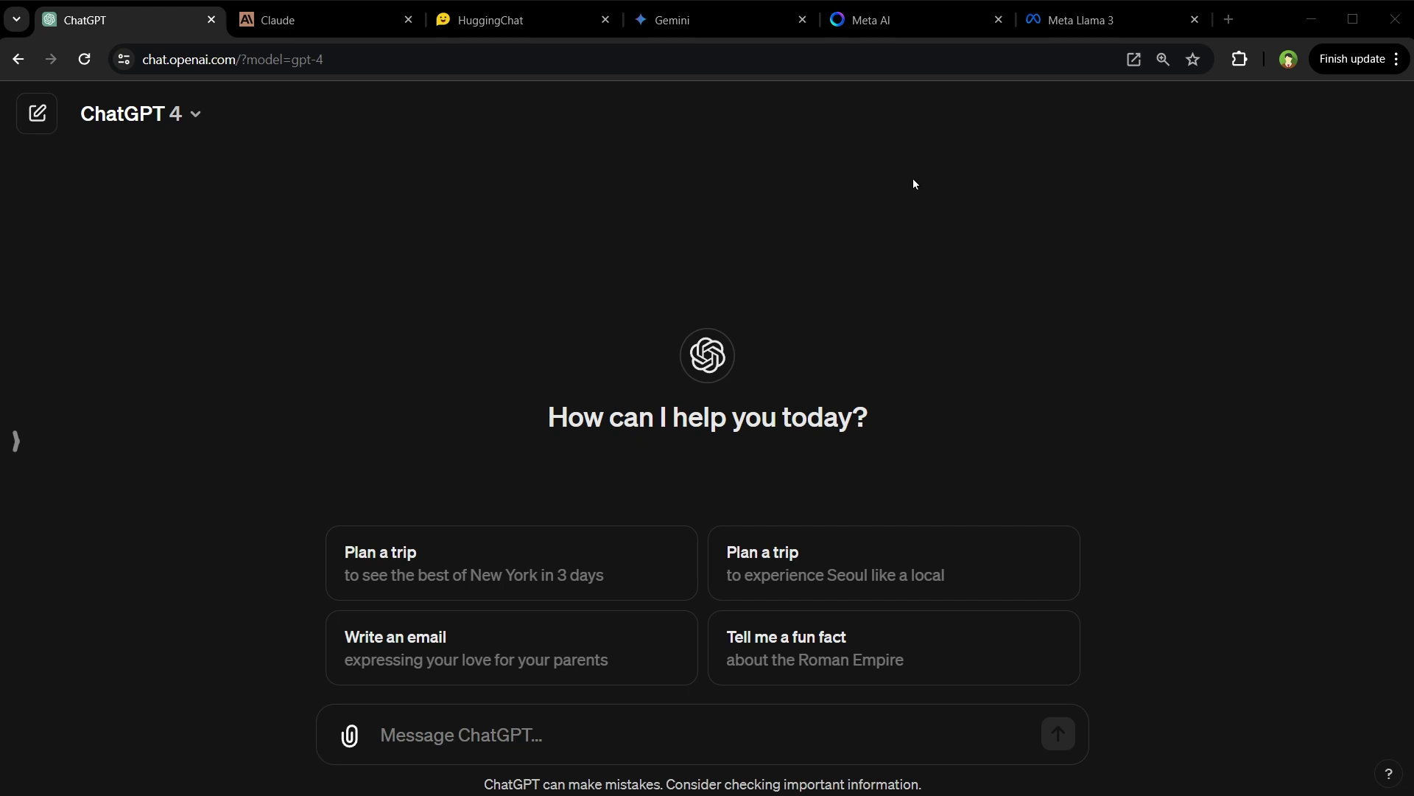
- Cycle through the Claude, HuggingChat and Gemini tabs to reach the Meta AI tab
key("ctrl+Tab")
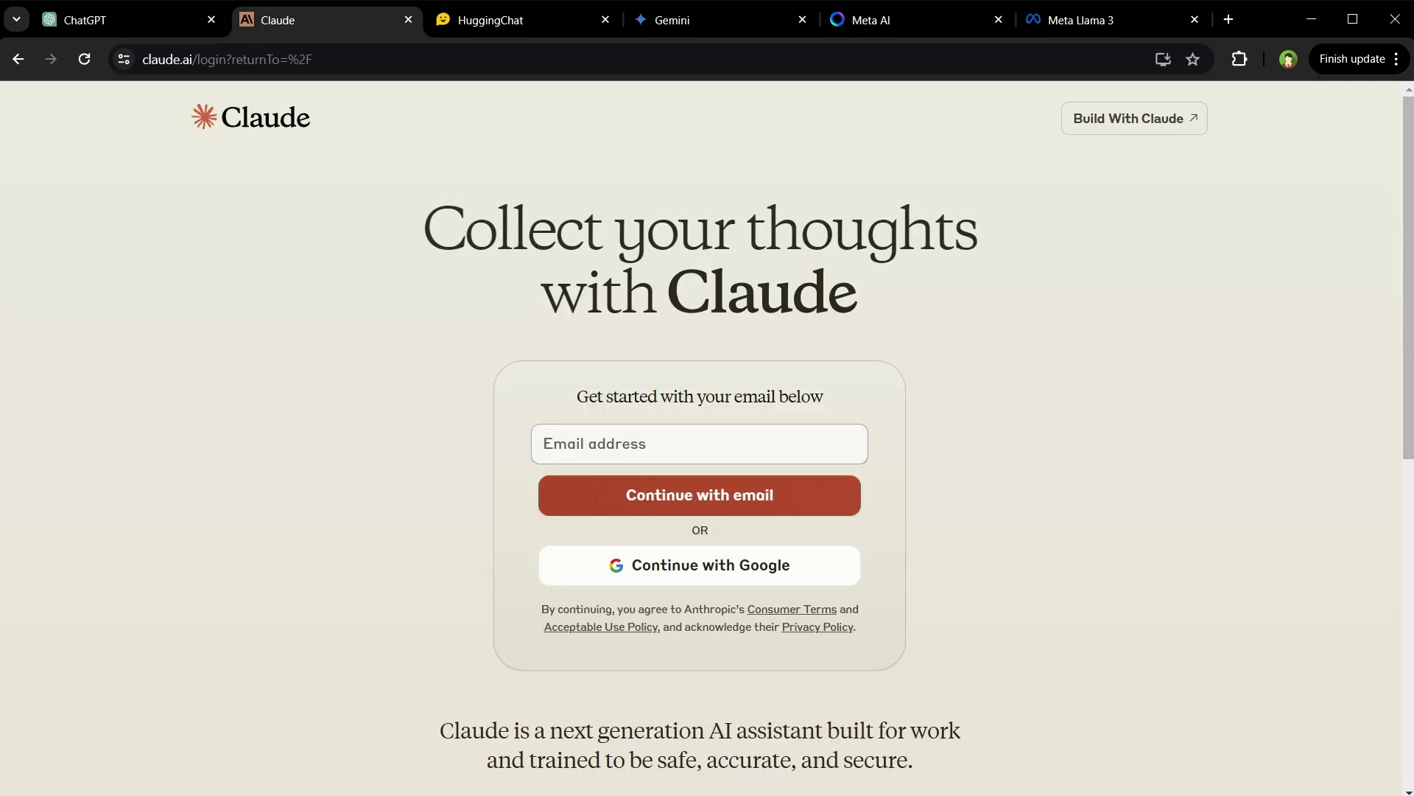
key("ctrl+Tab")
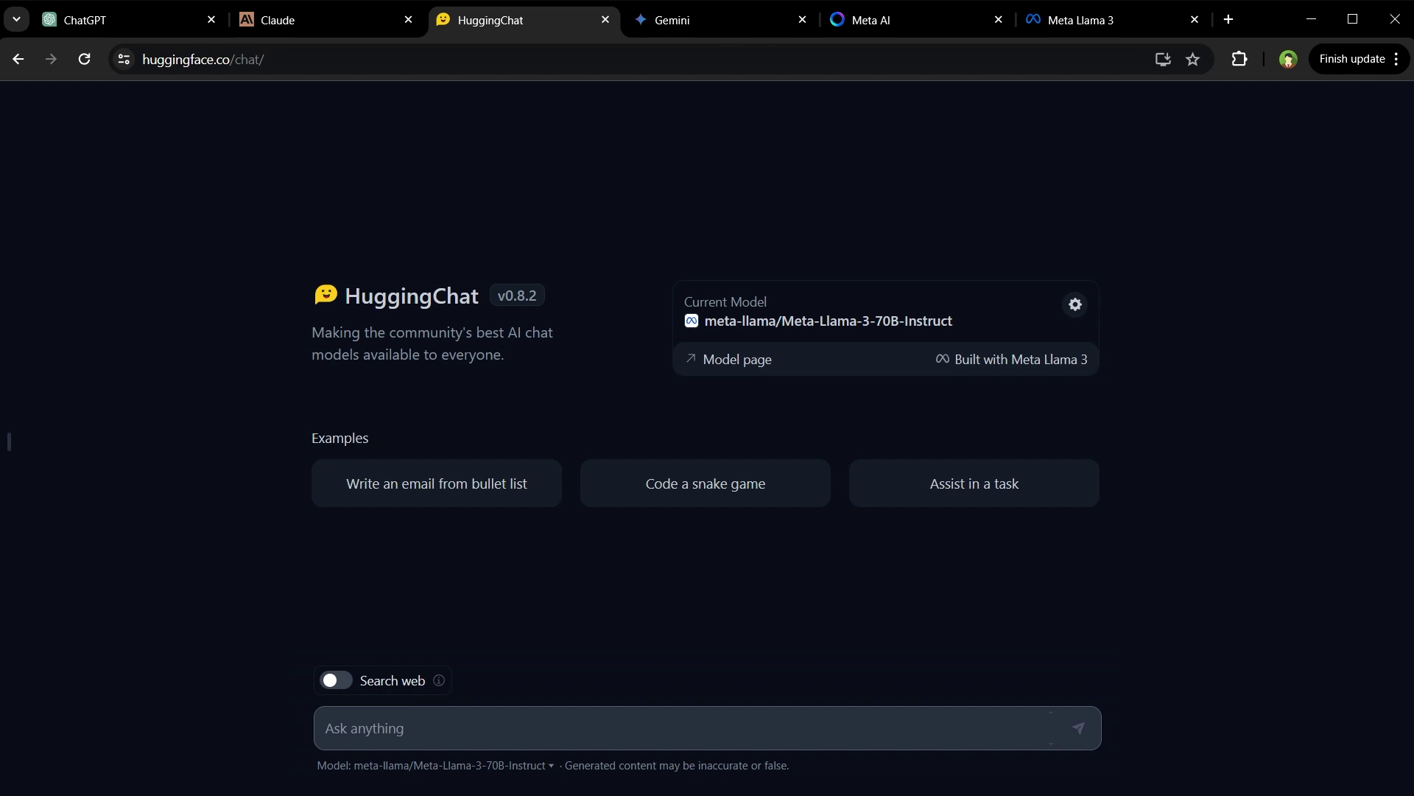
key("ctrl+Tab")
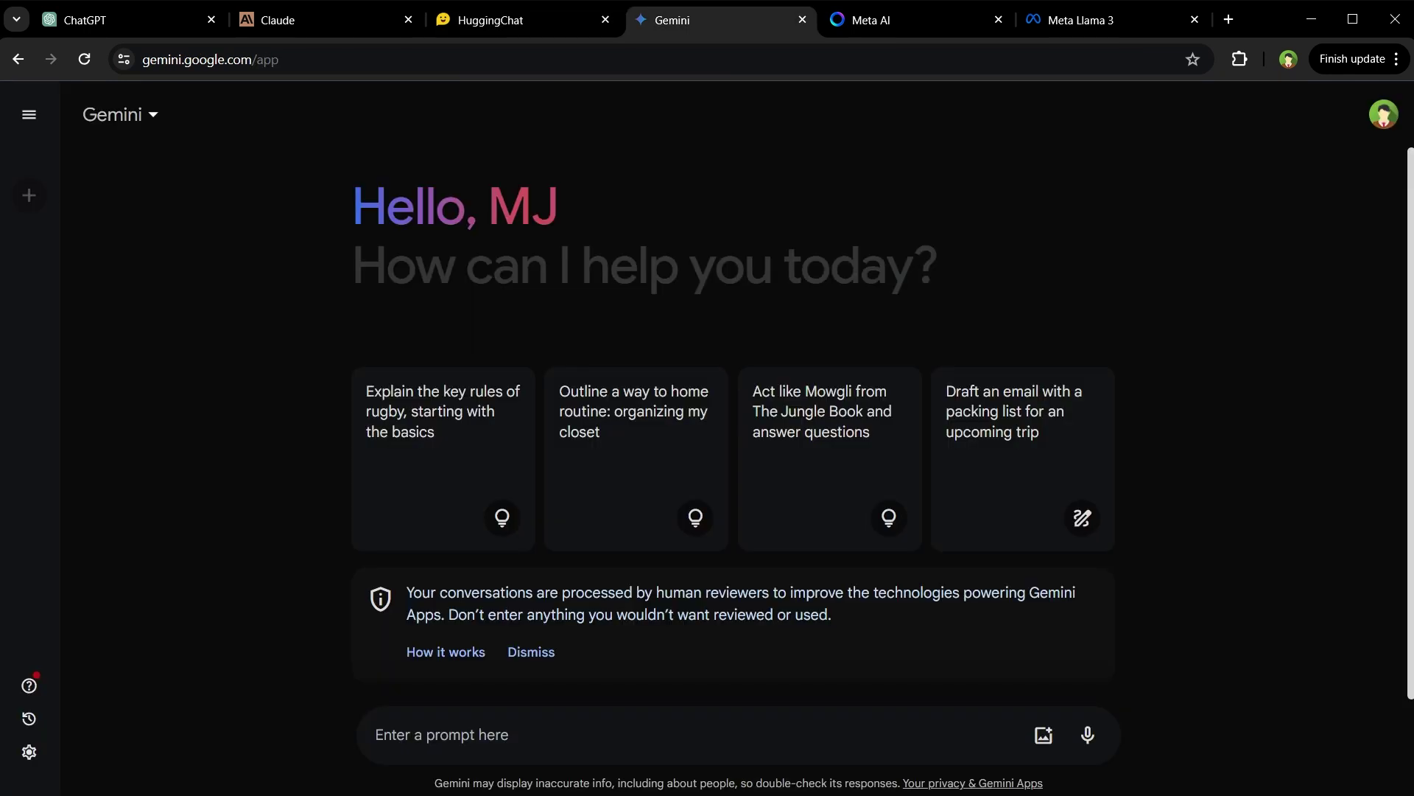
key("ctrl+Tab")
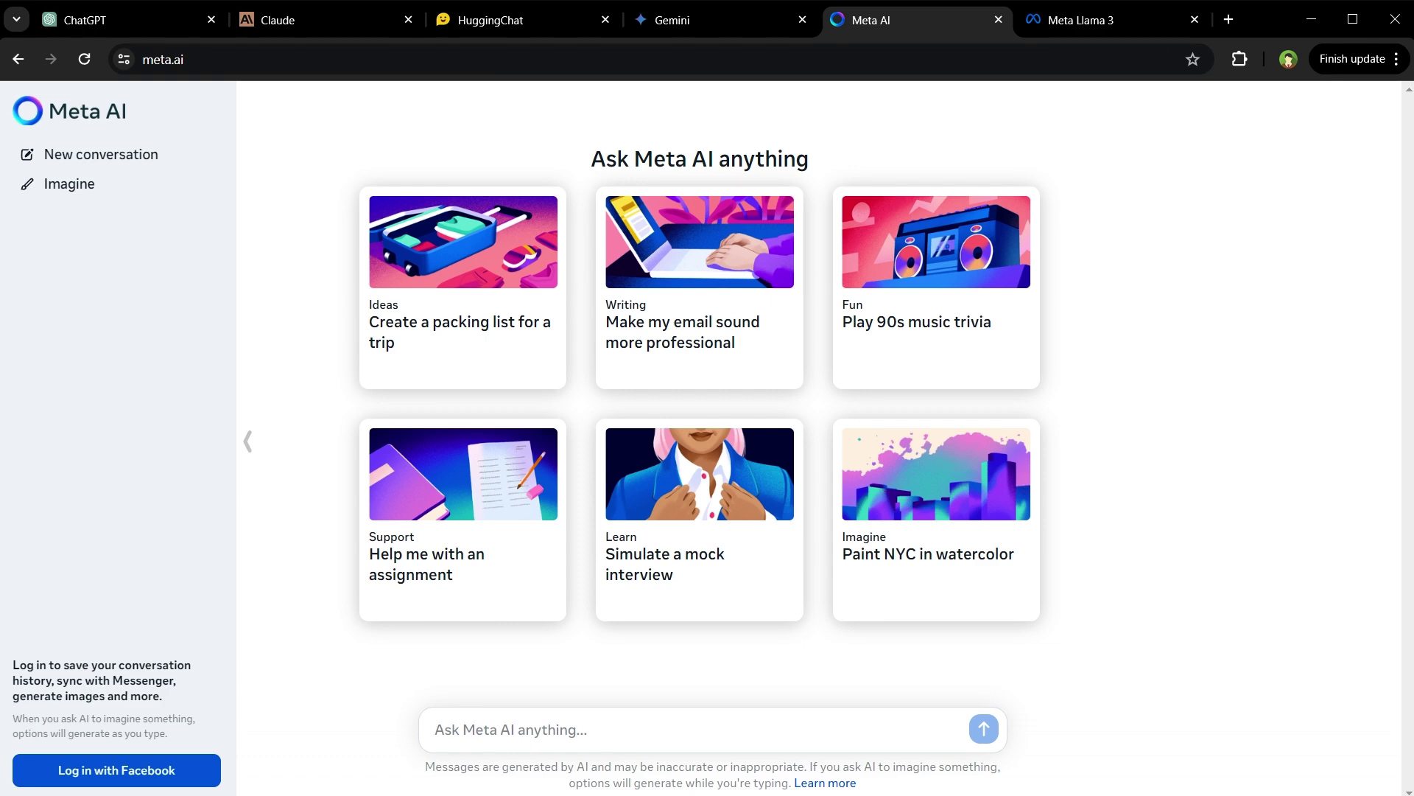
key("ctrl+Tab")
scroll(950, 587, "down", 15)
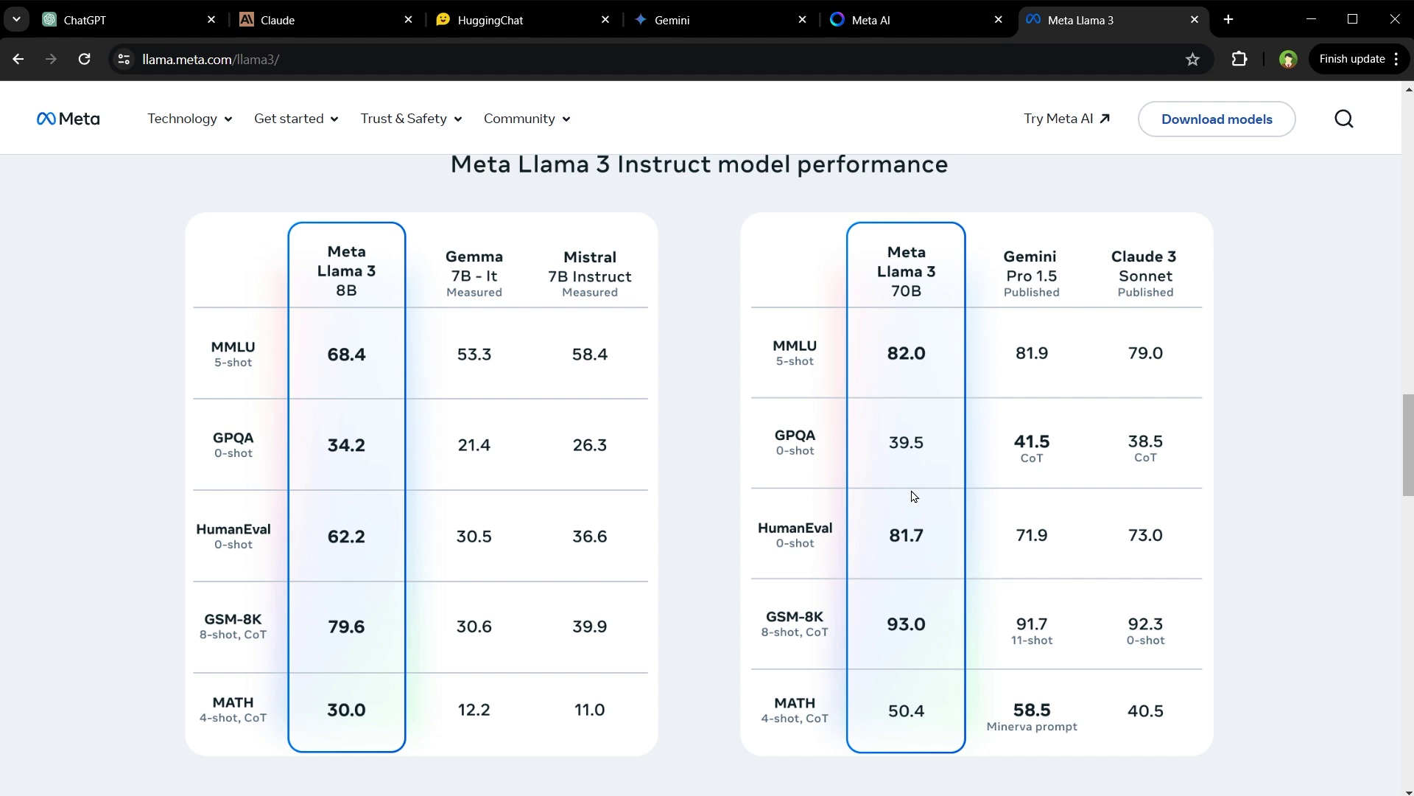
key("ctrl+shift+Tab")
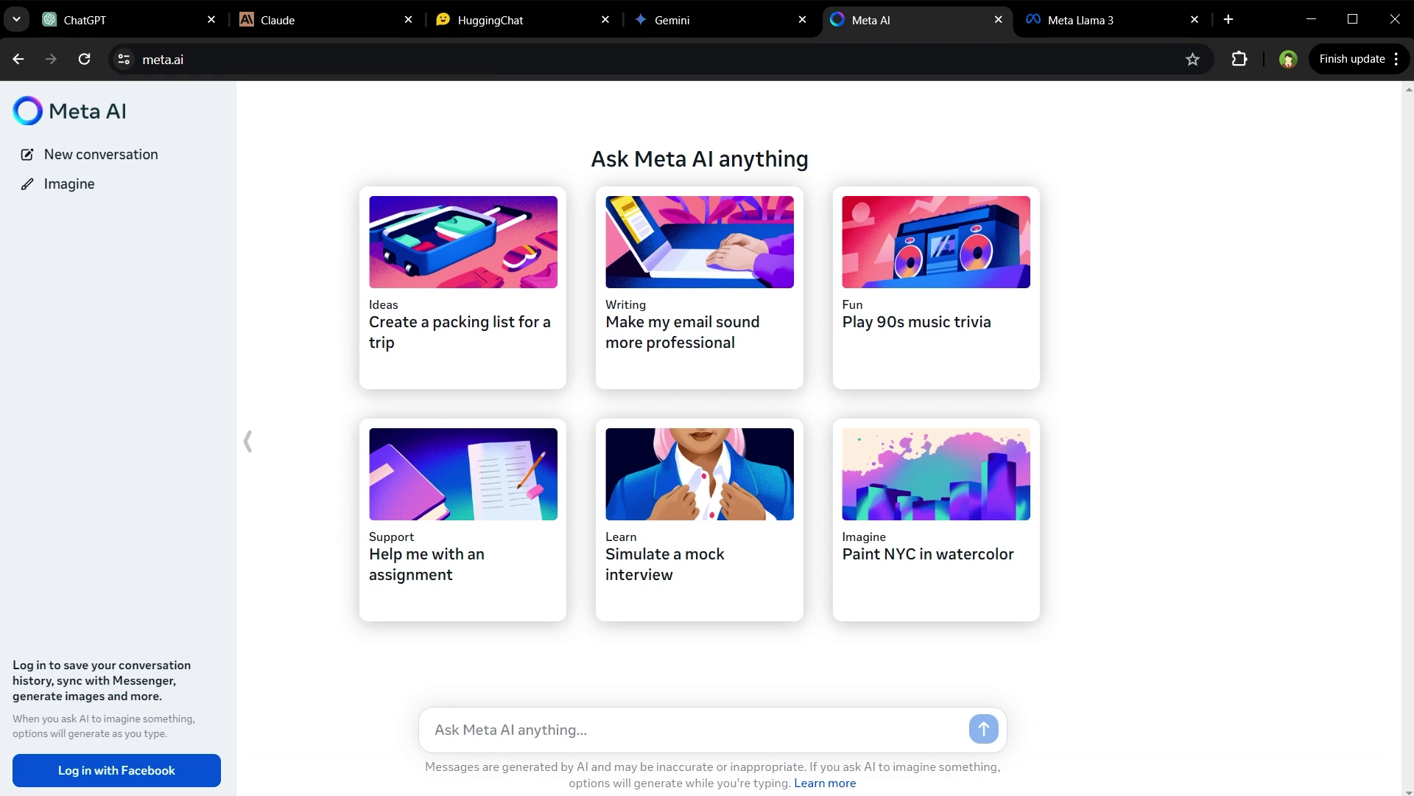
- Send 'hello' to Meta AI
left_click(814, 716)
type("hello")
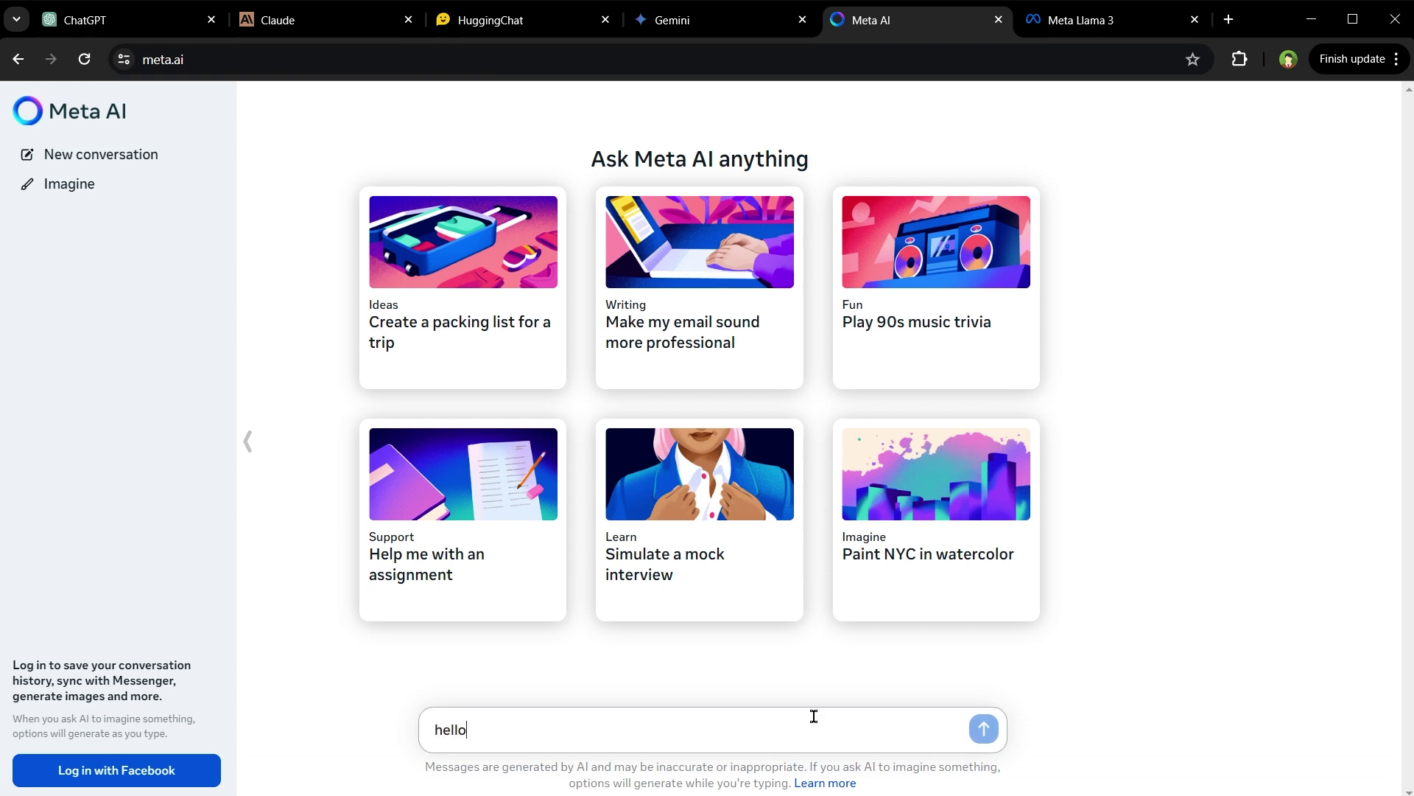
key("Return")
- Accept the notice, set the birth year to 1986, and log in with Facebook
left_click(719, 674)
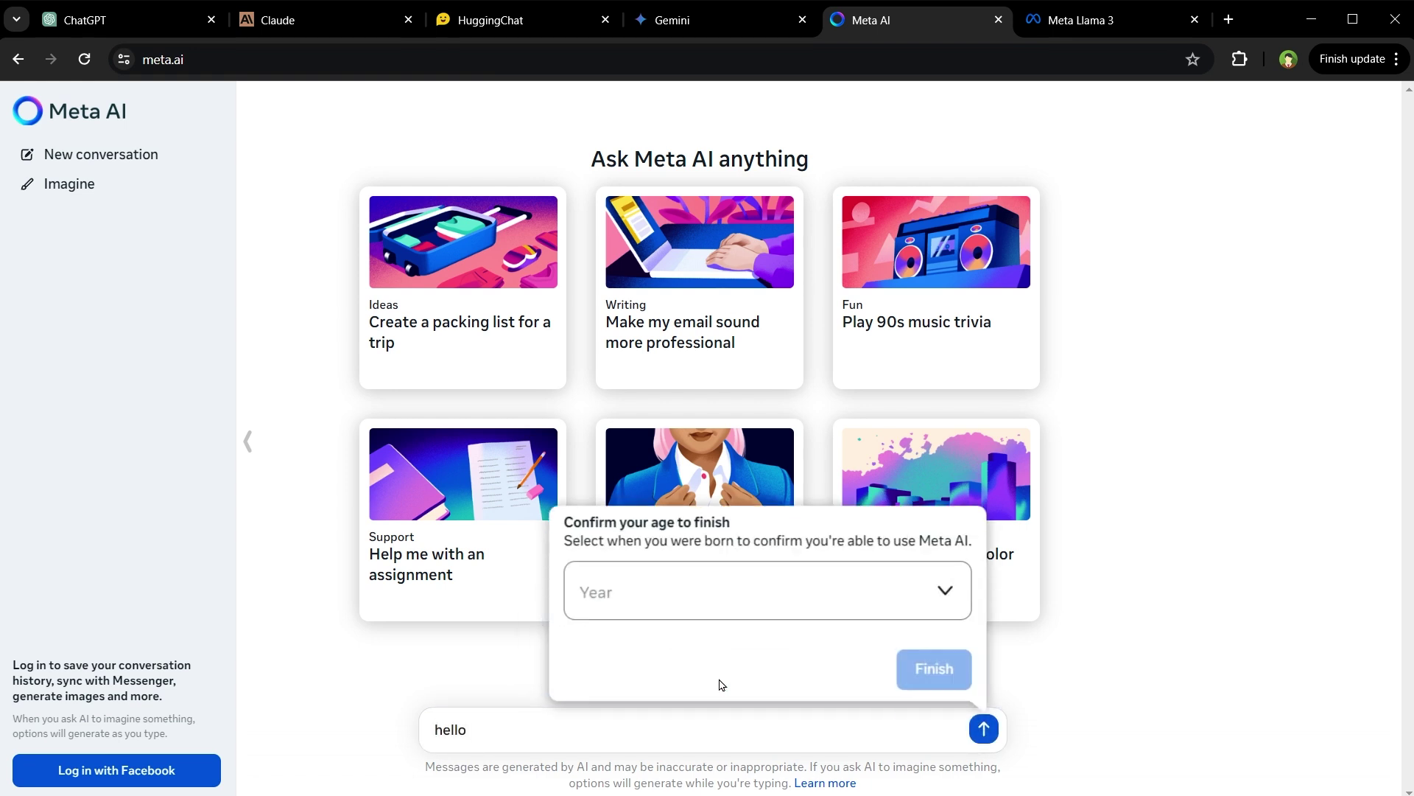
left_click(783, 656)
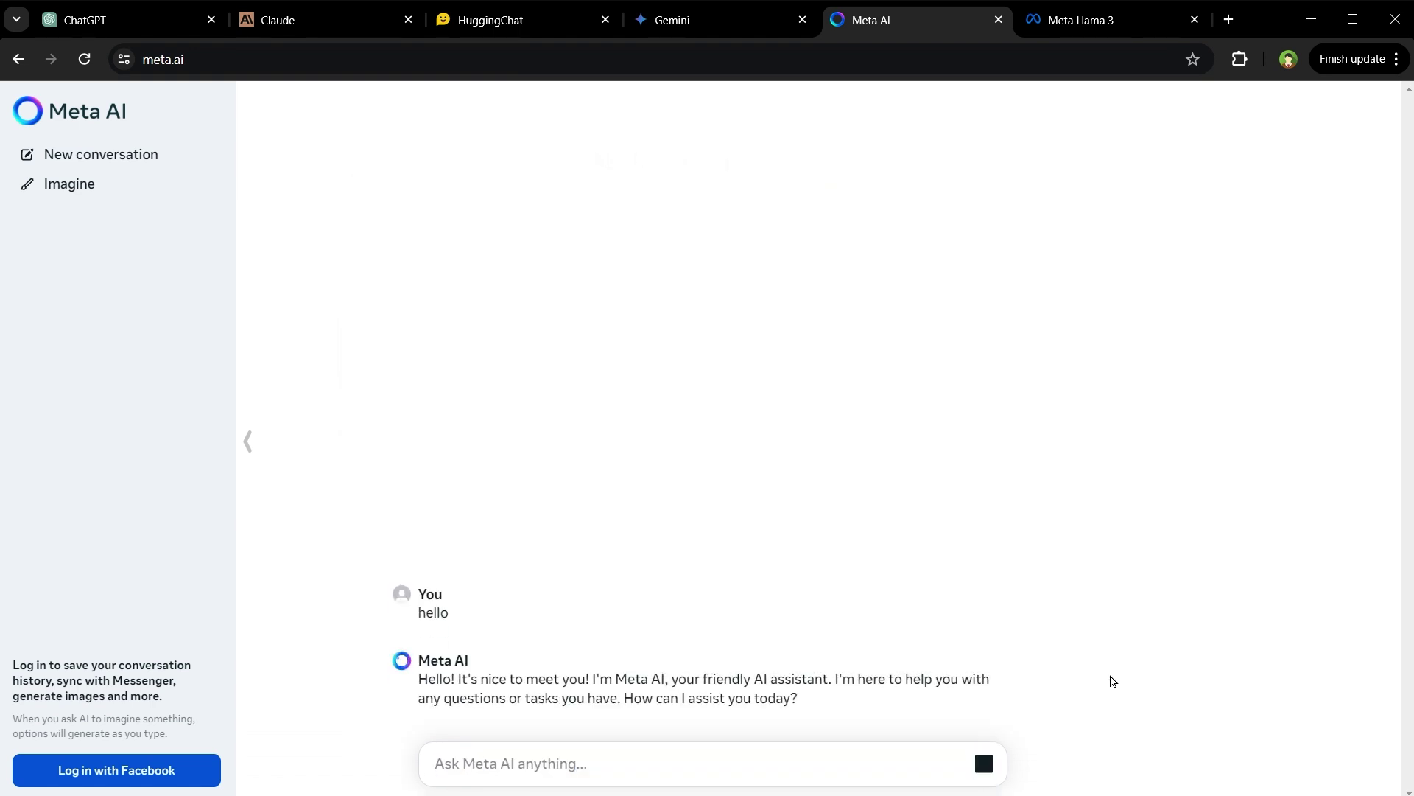
key("ctrl+plus")
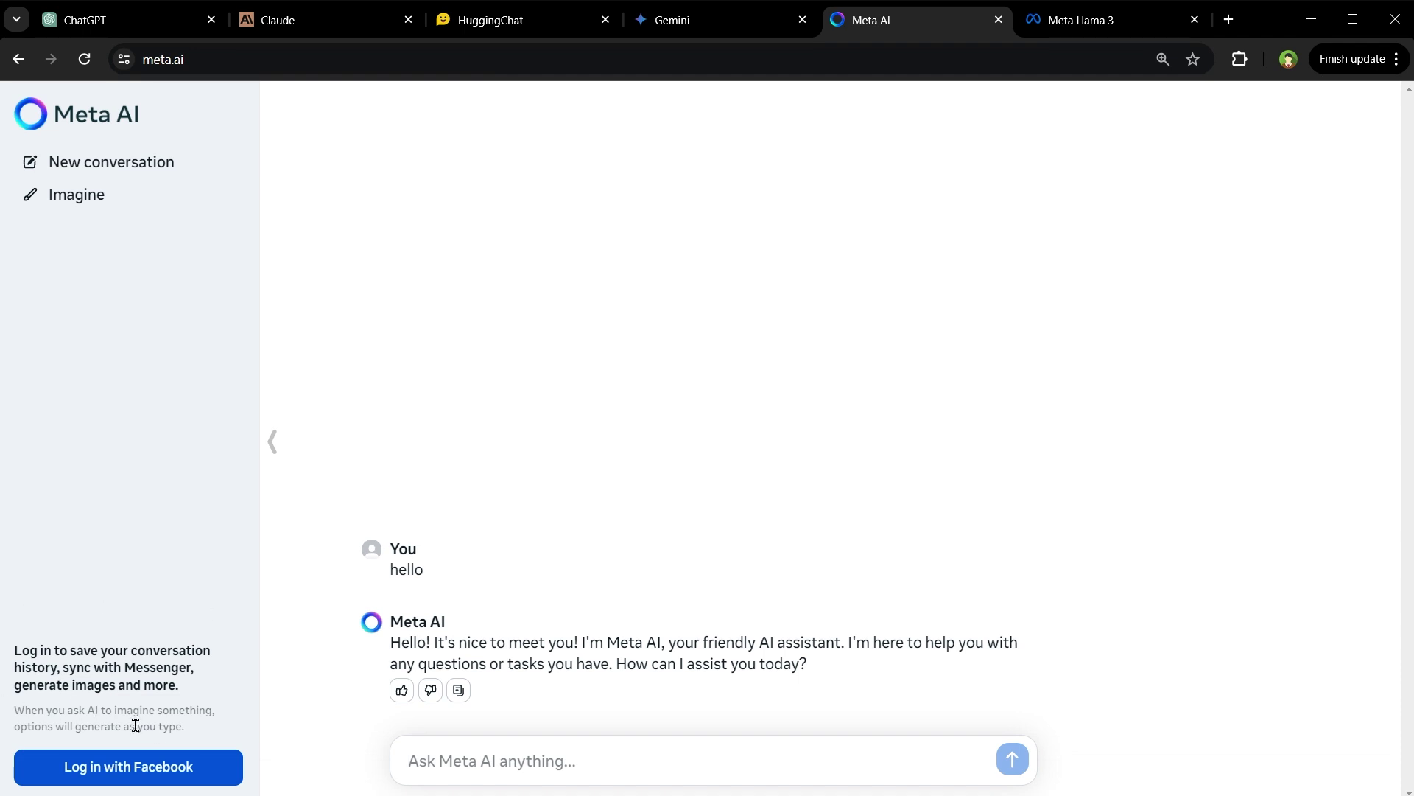
left_click(174, 763)
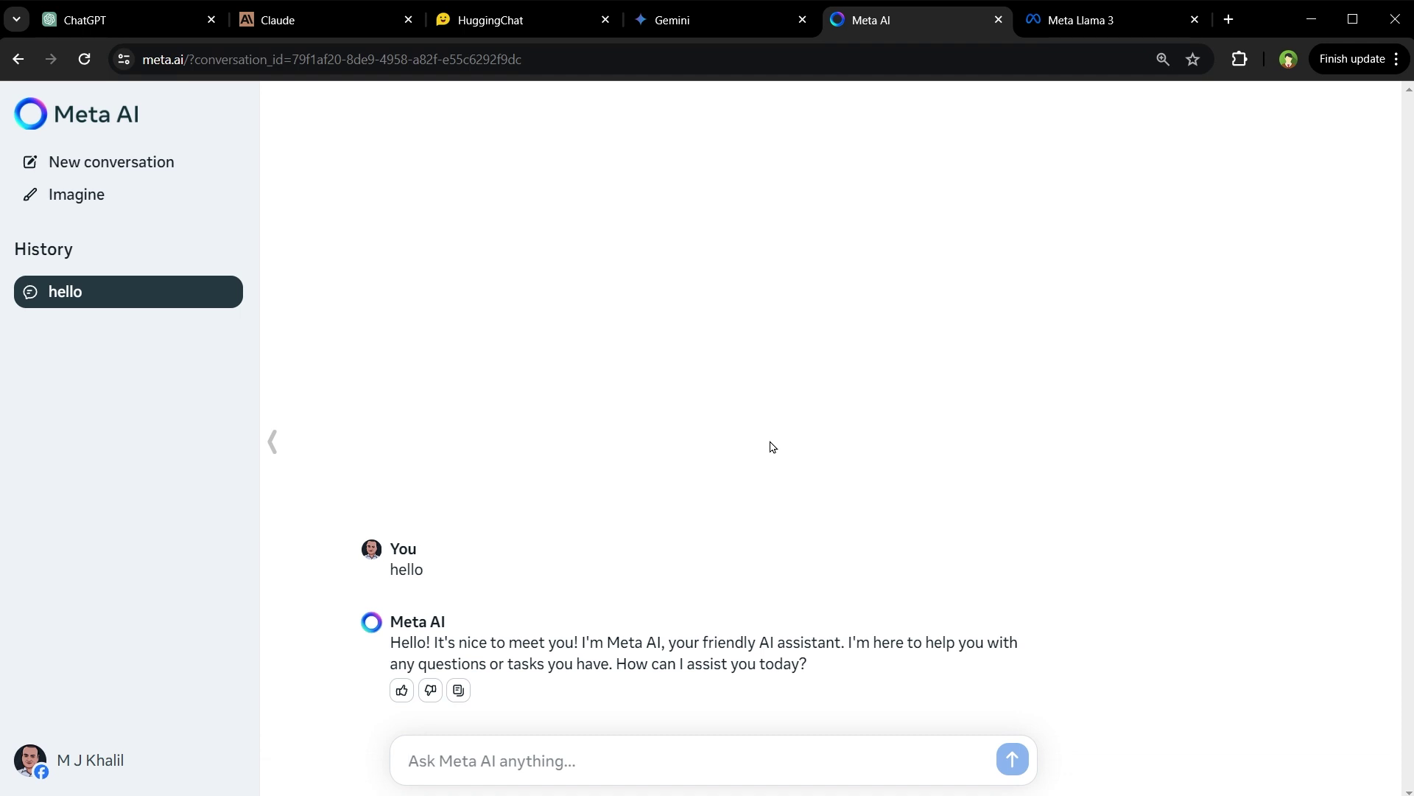
- Start a new conversation asking how many planets are in our solar system
left_click(133, 171)
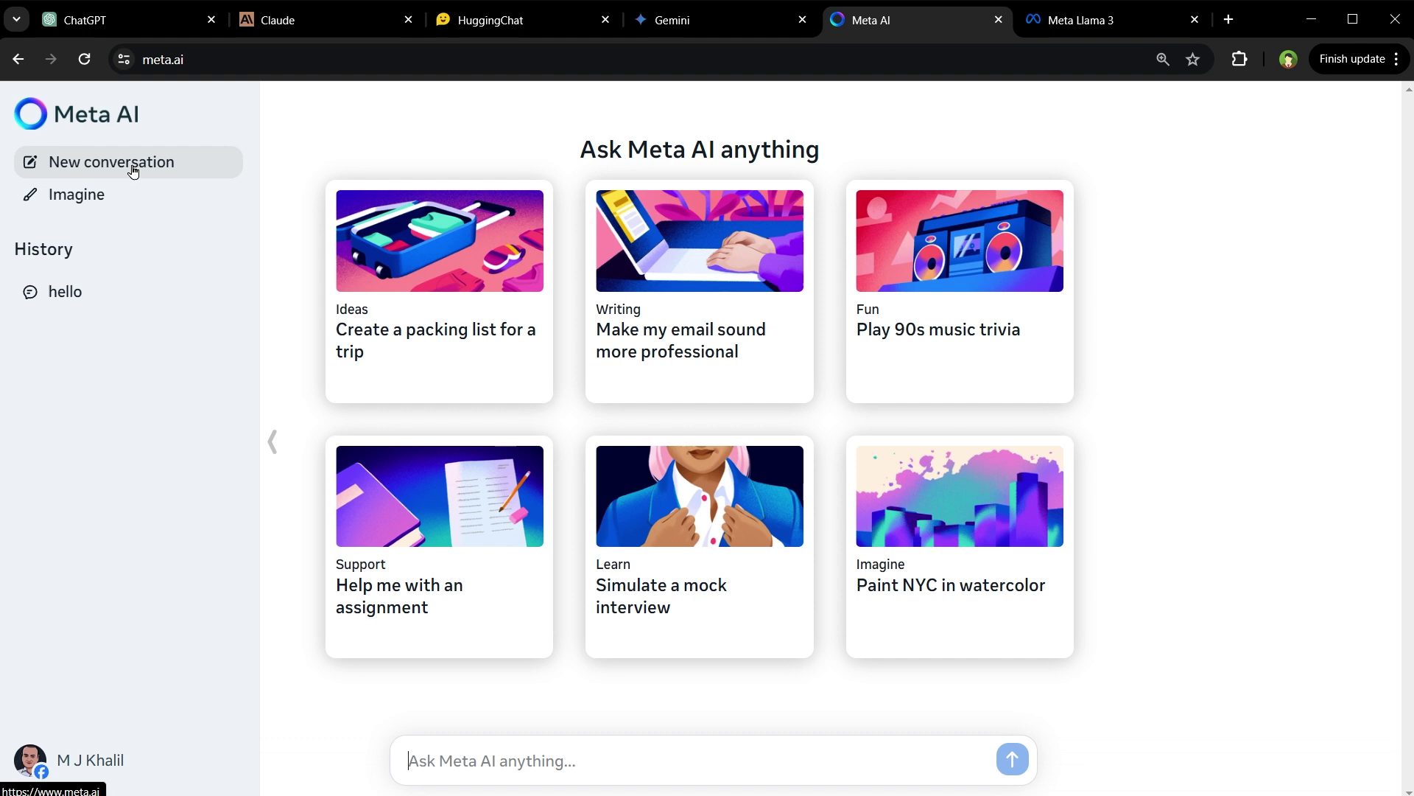
type("How many planets are in our solar system, and what are their names?")
key("ctrl+a")
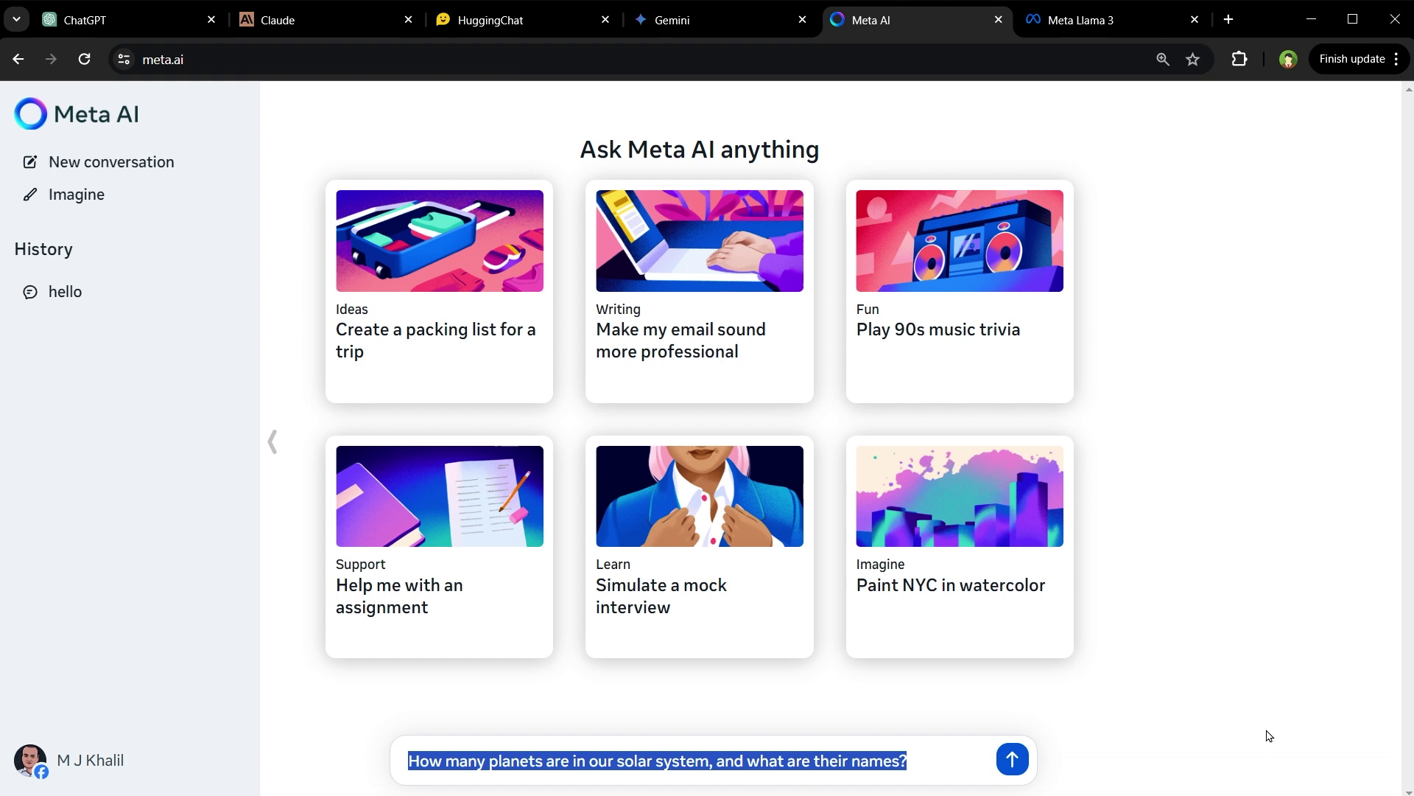
key("Return")
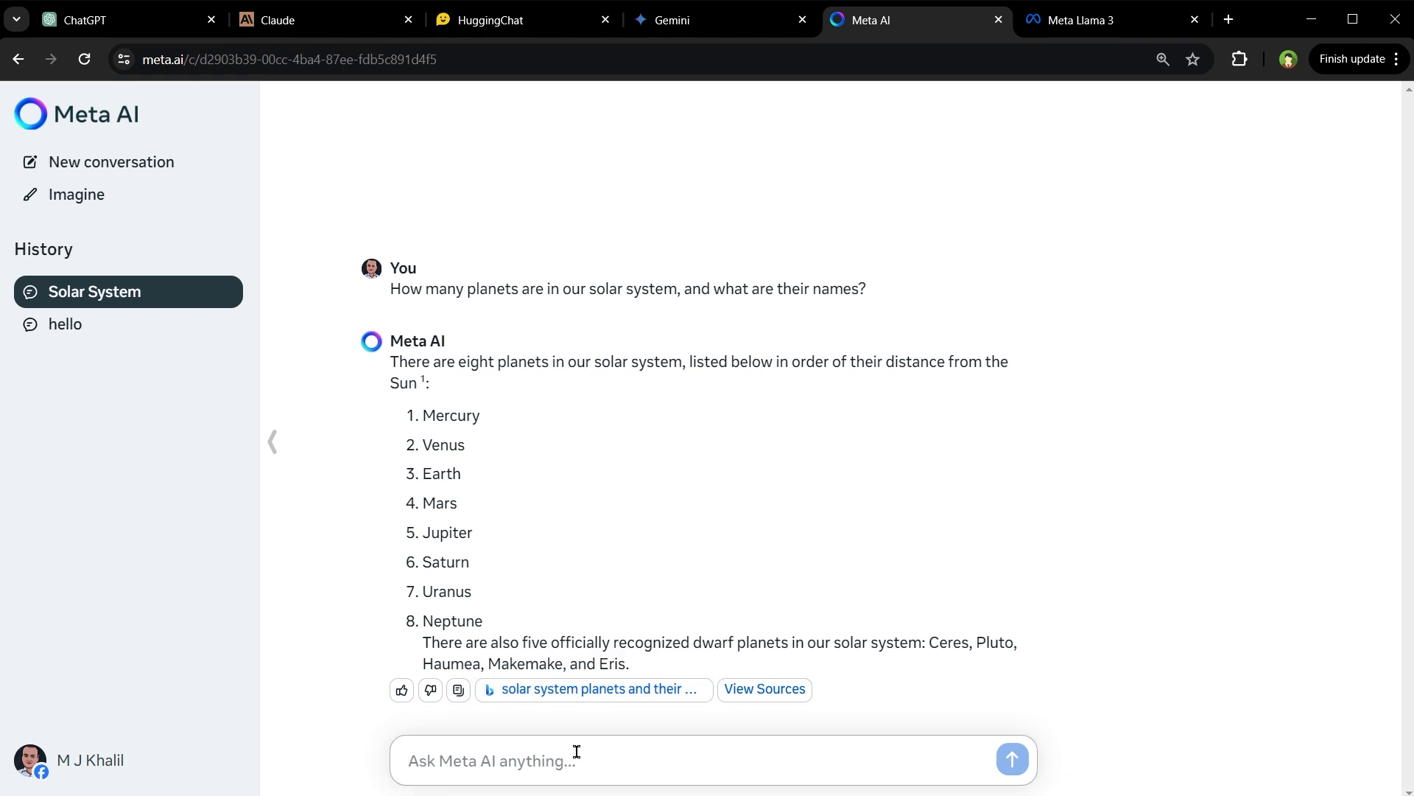
- Ask the CIFAIPC anagram and the 15-sheep farmer riddle
type("If you rearrange the letters \"CIFAIPC\" you would have the name of a(n): Ocean, Country, City, or Animal?")
key("ctrl+a")
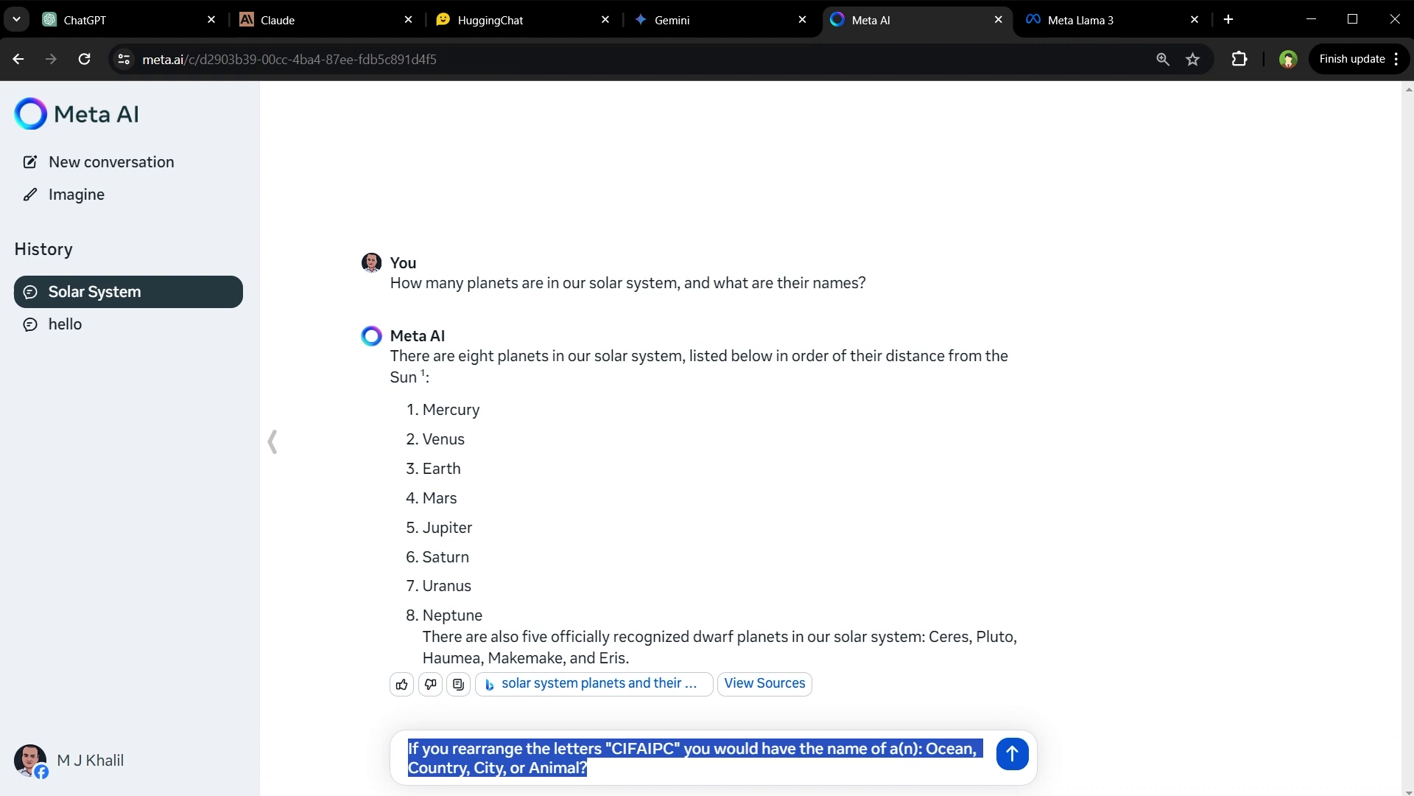
key("Return")
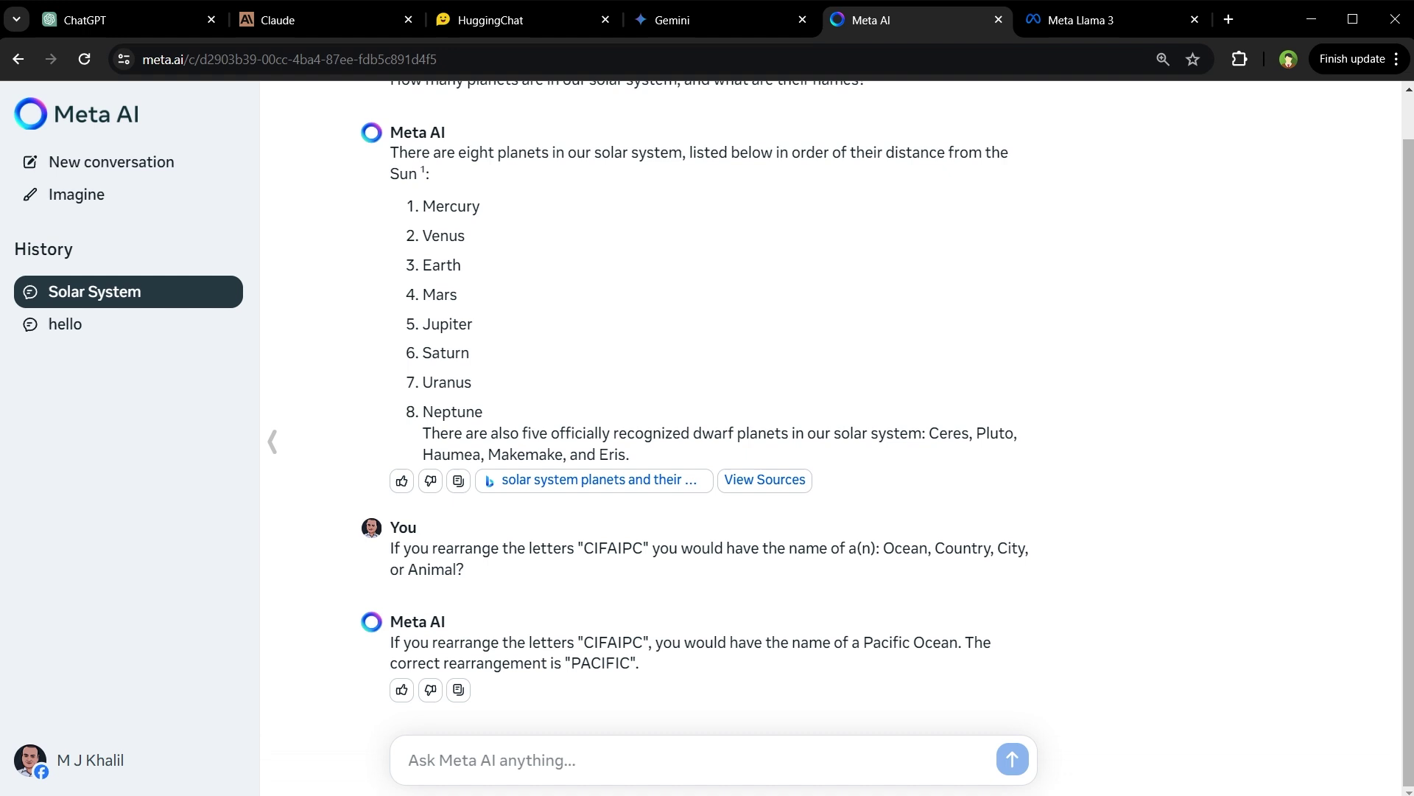
type("A farmer has 15 sheep, and all but 8 die. How many are left?")
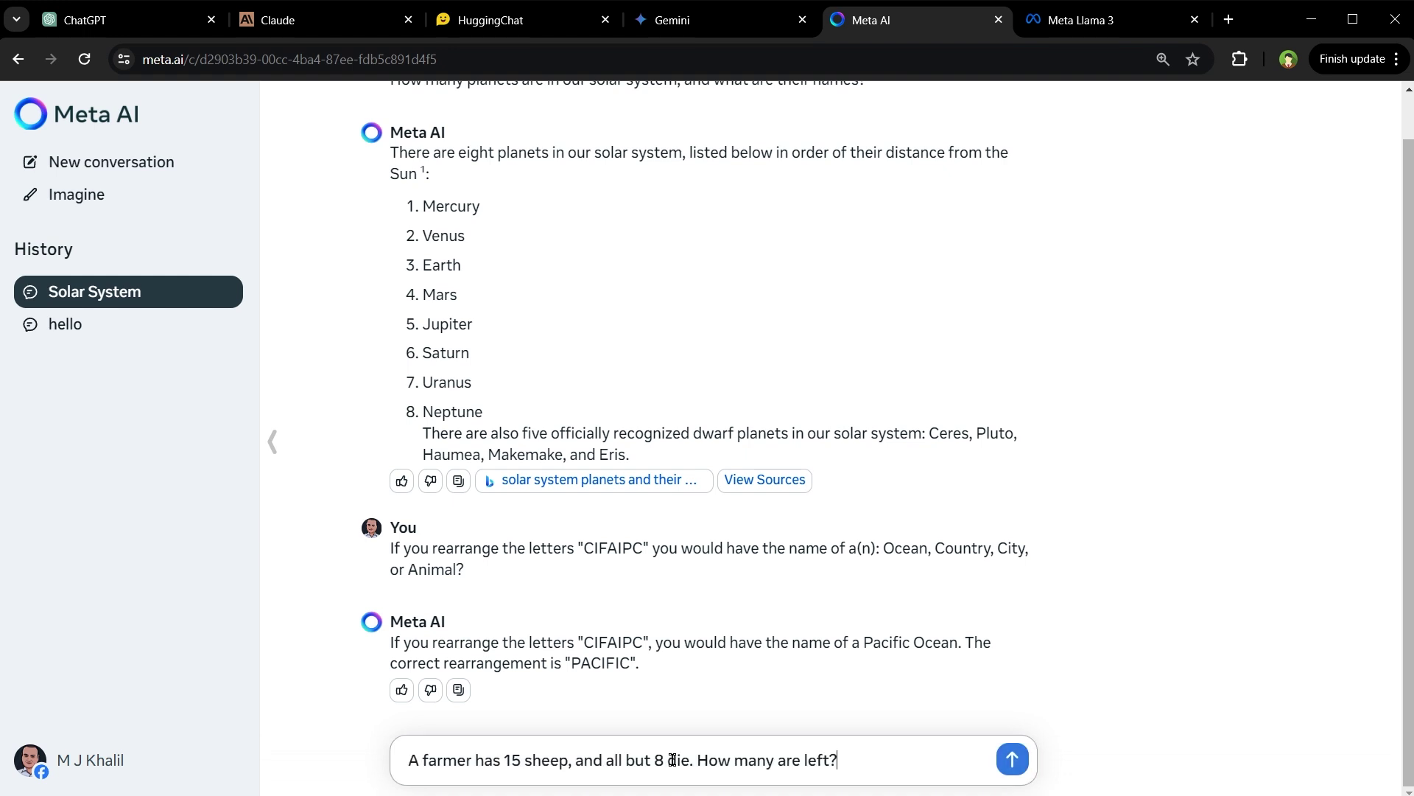
key("Return")
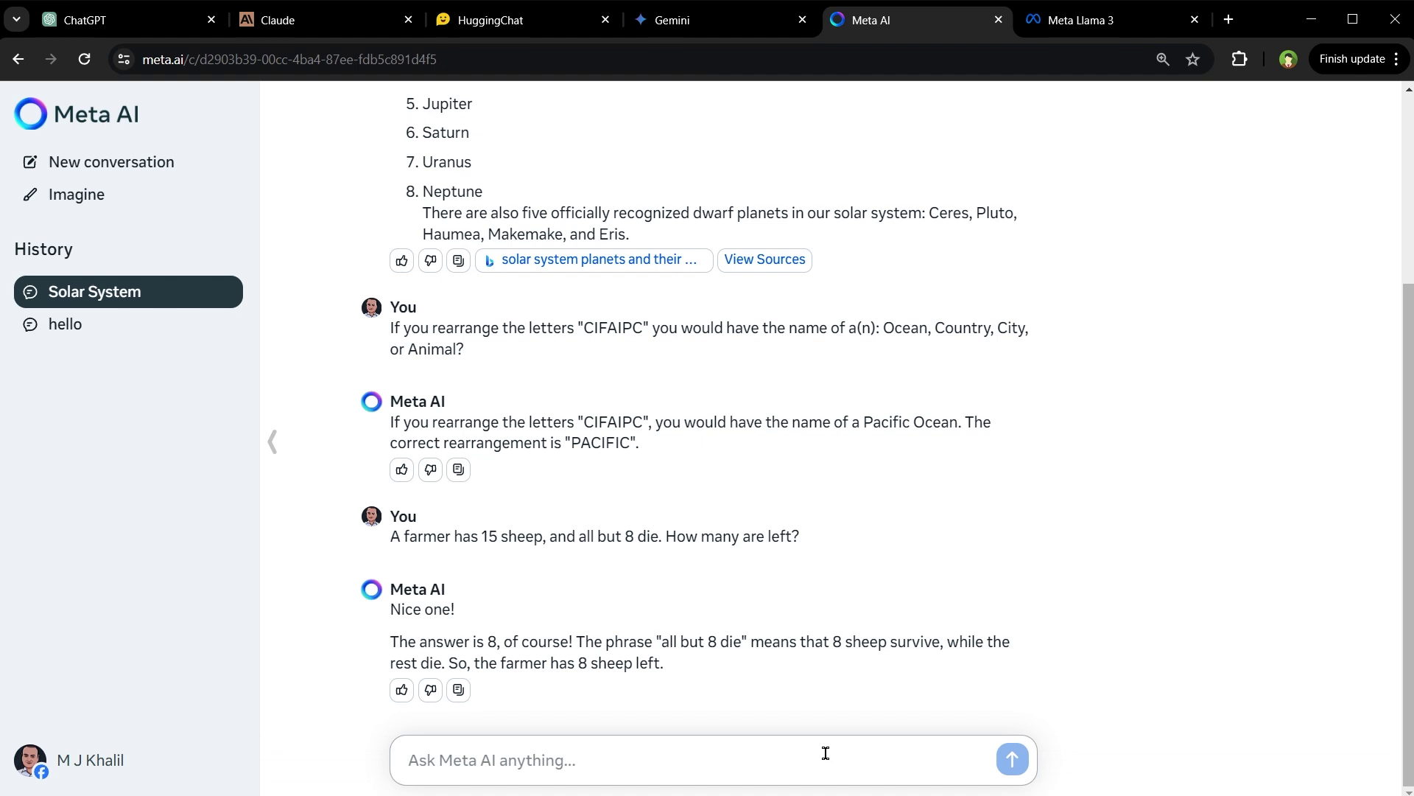
- Ask the 5-machines widget puzzle, then paste the 'raining cats and dogs' question
type("If it takes 5 machines 5 minutes to make 5 widgets, how long would it take 100 machines to make 100 widgets?")
key("ctrl+a")
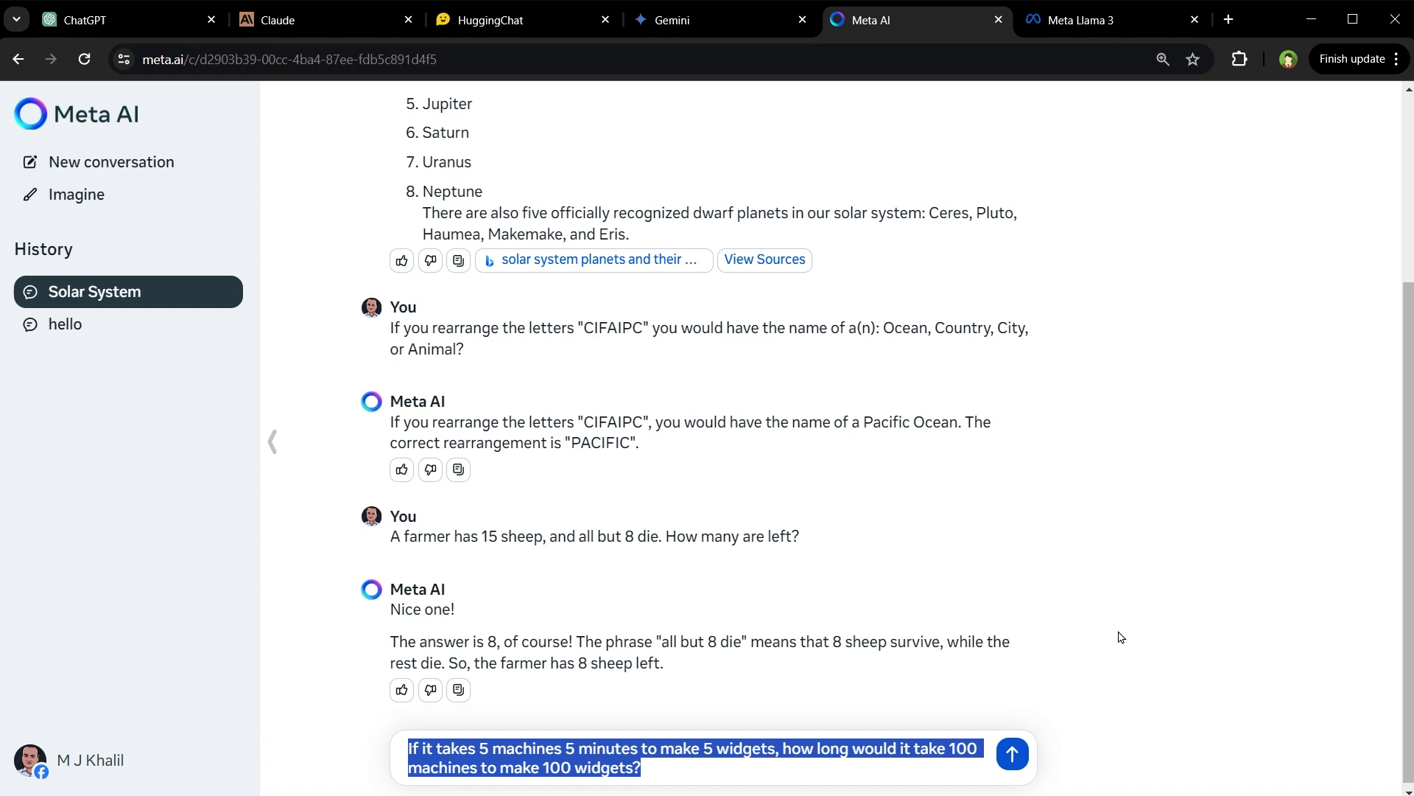
key("Return")
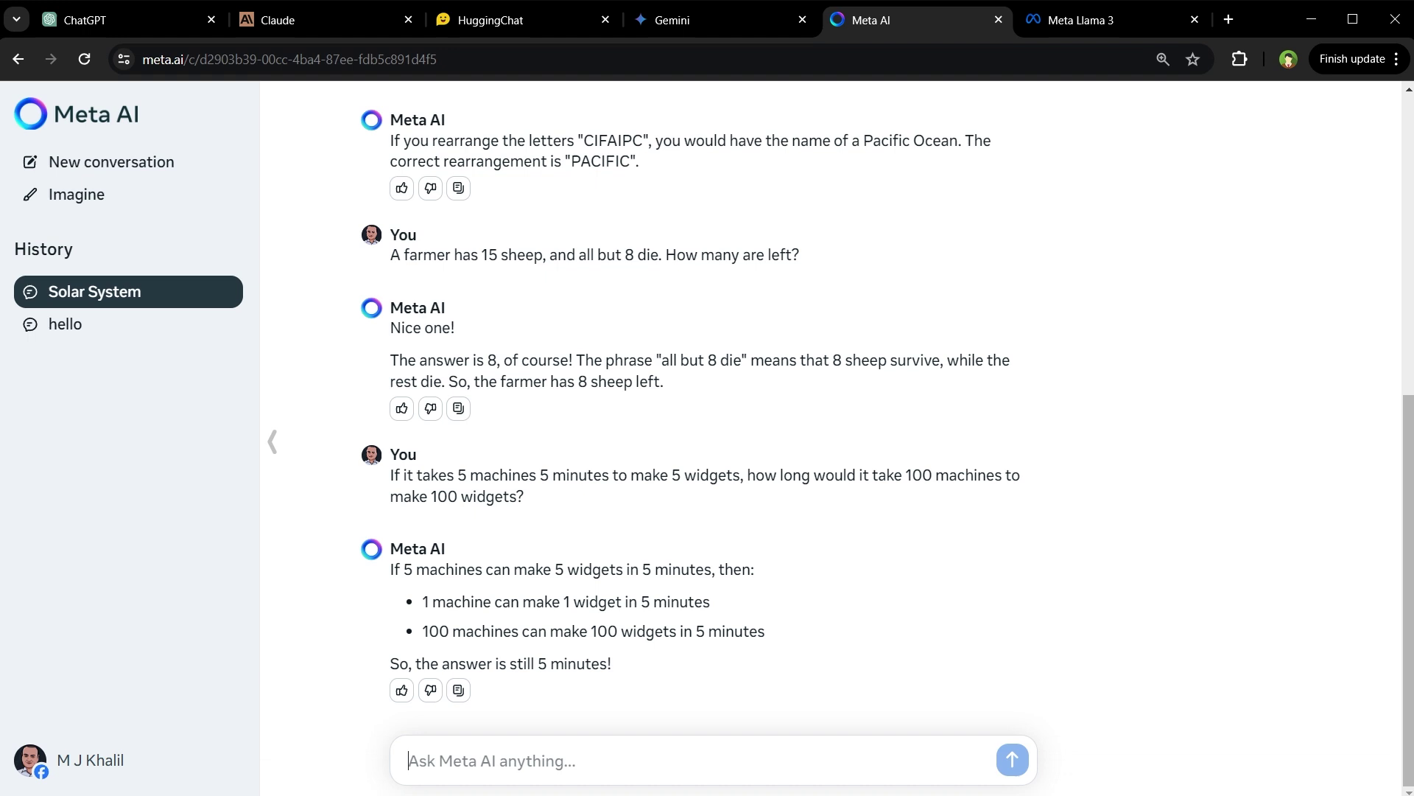
type("What does the phrase \"It's raining cats and dogs\" mean?")
- Send the 'raining cats and dogs' question and read the reply
key("ctrl+a")
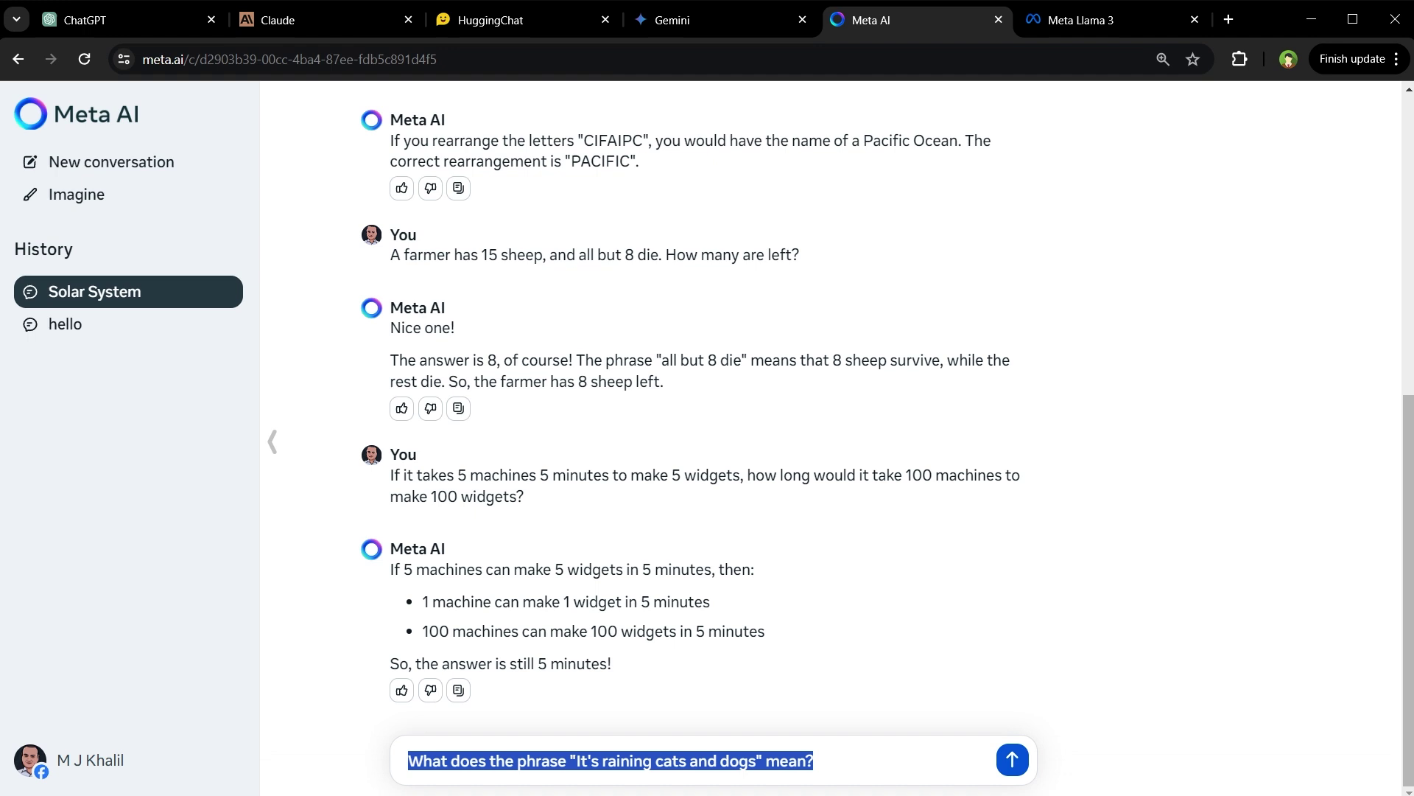
key("Return")
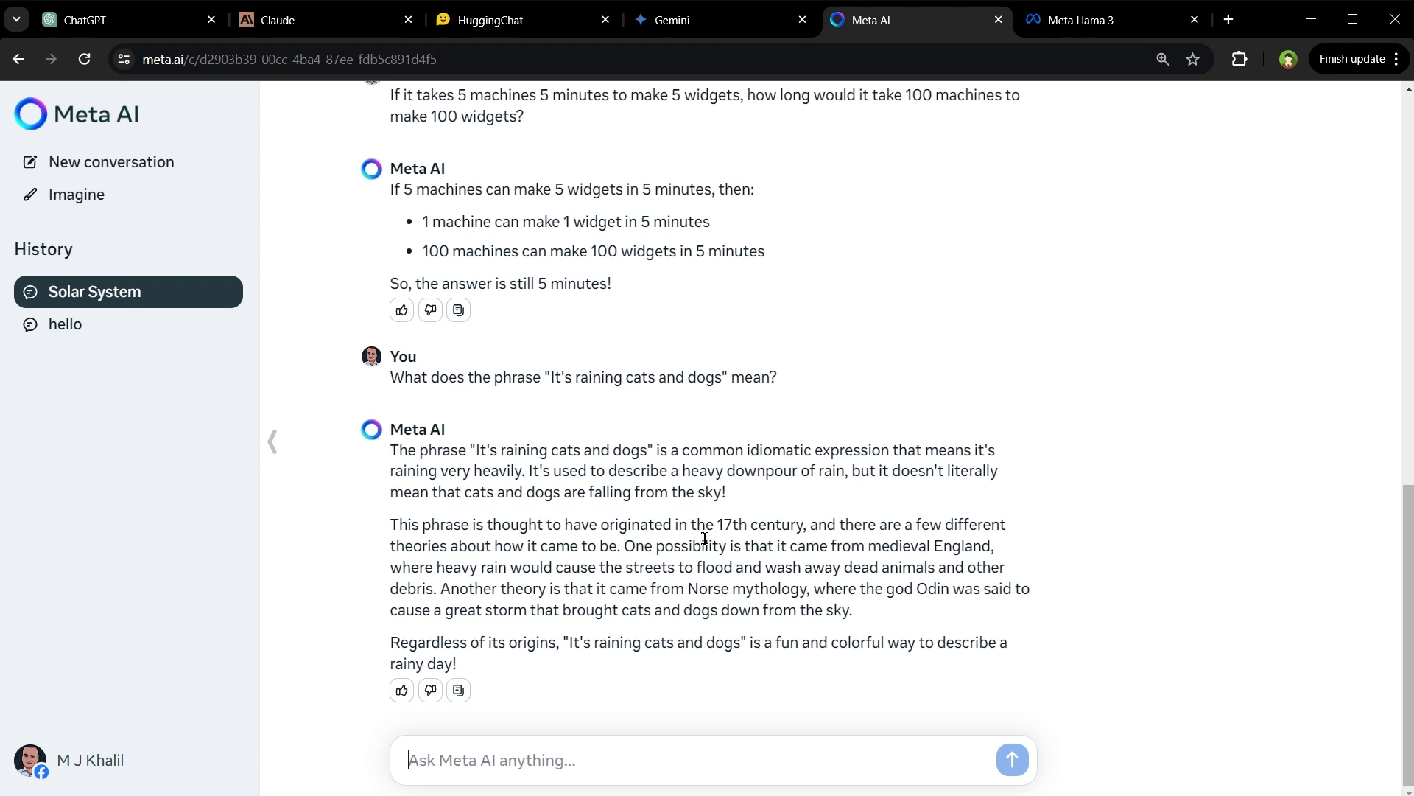
double_click(492, 471)
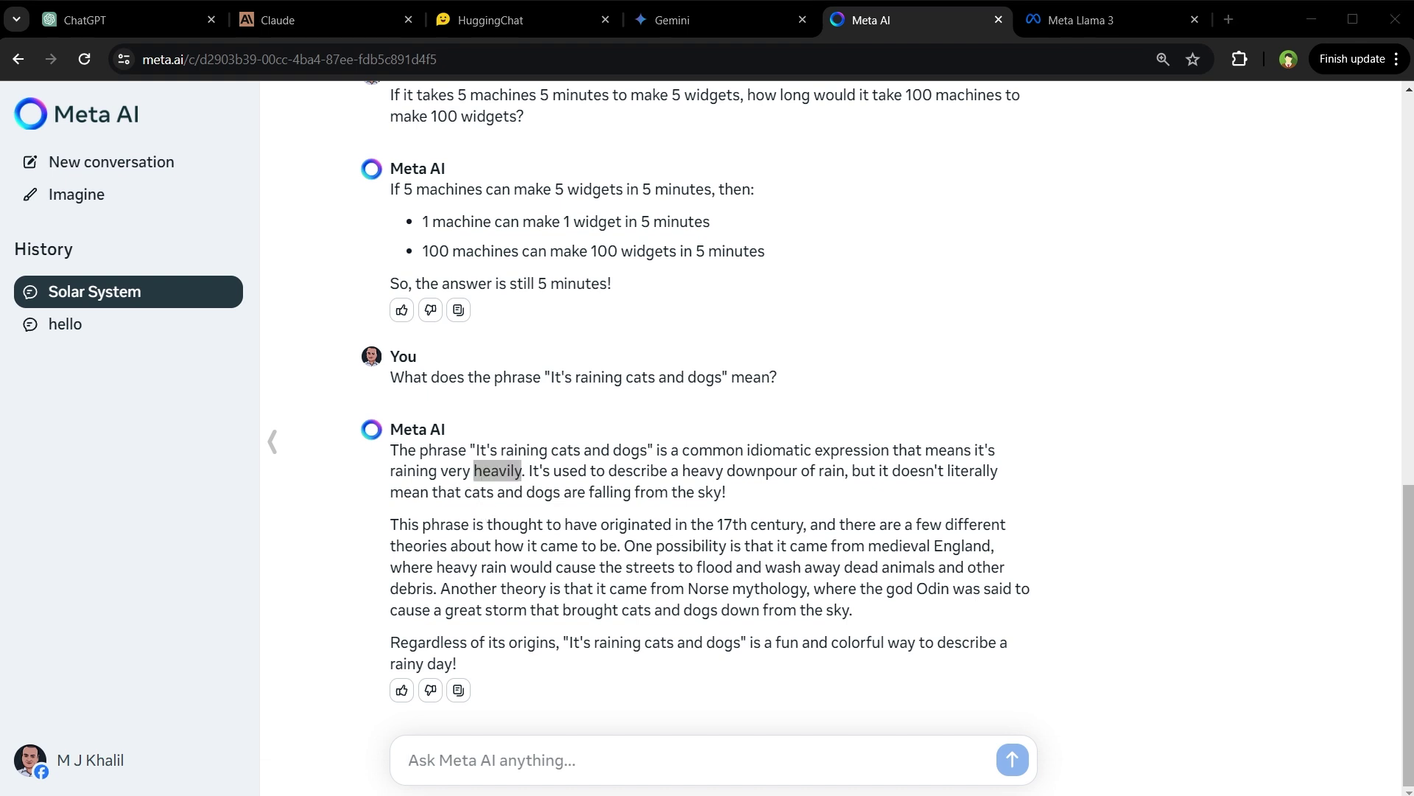
- Ask Meta AI to interpret the metaphor 'He has a heart of stone.' and read the answer
type("Interpret the metaphor: \"He has a heart of stone.\"")
key("ctrl+a")
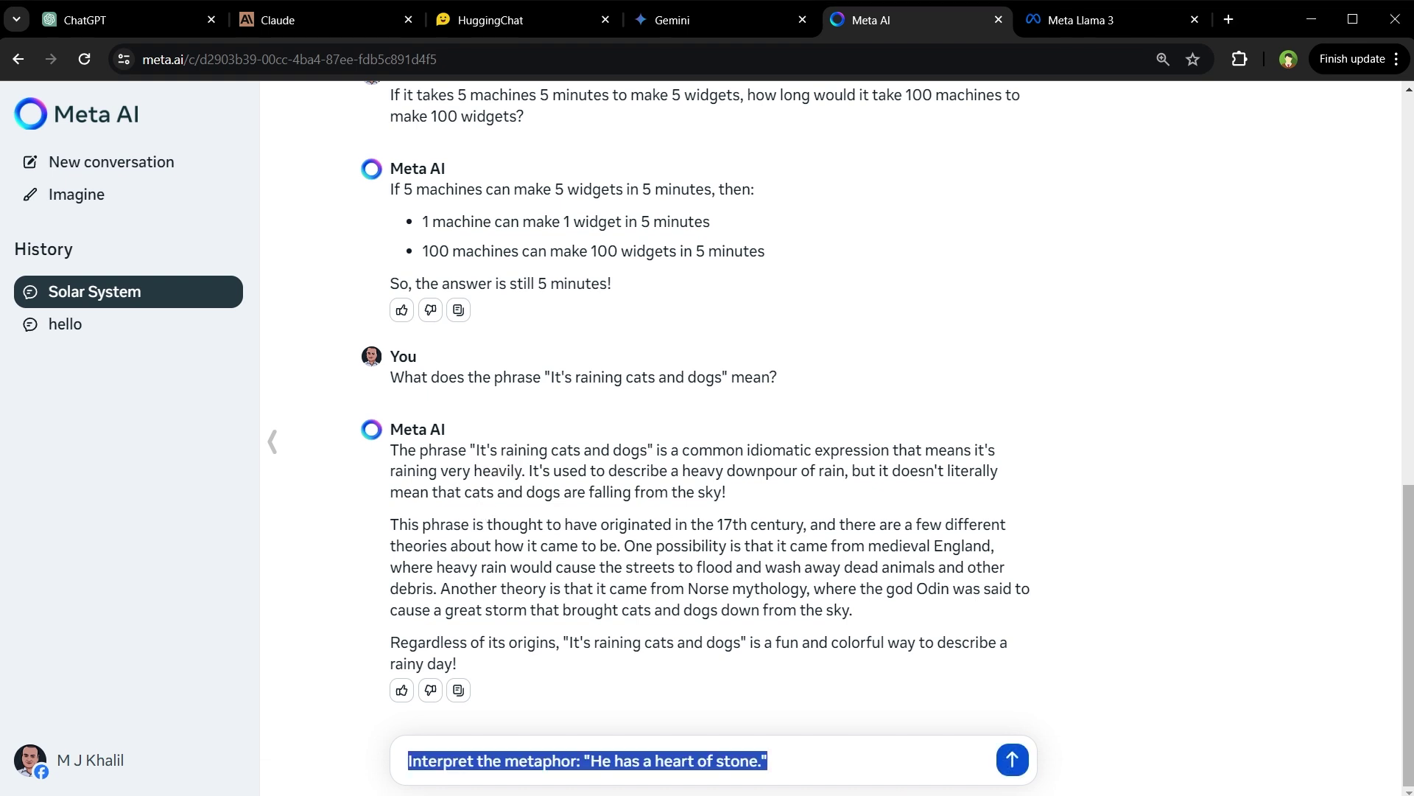
key("Return")
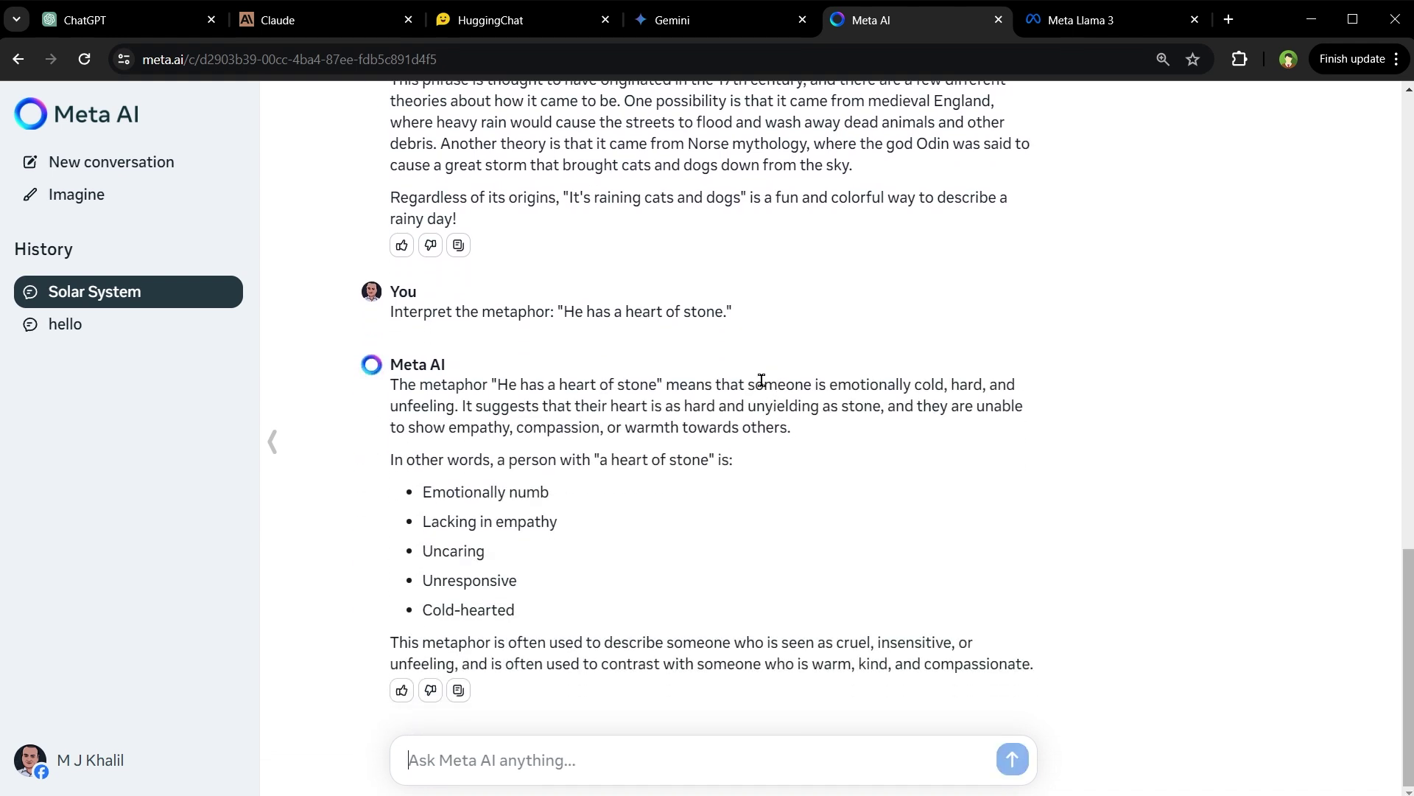
left_click_drag(752, 384, 944, 384)
left_click_drag(473, 492, 540, 492)
left_click_drag(446, 523, 523, 523)
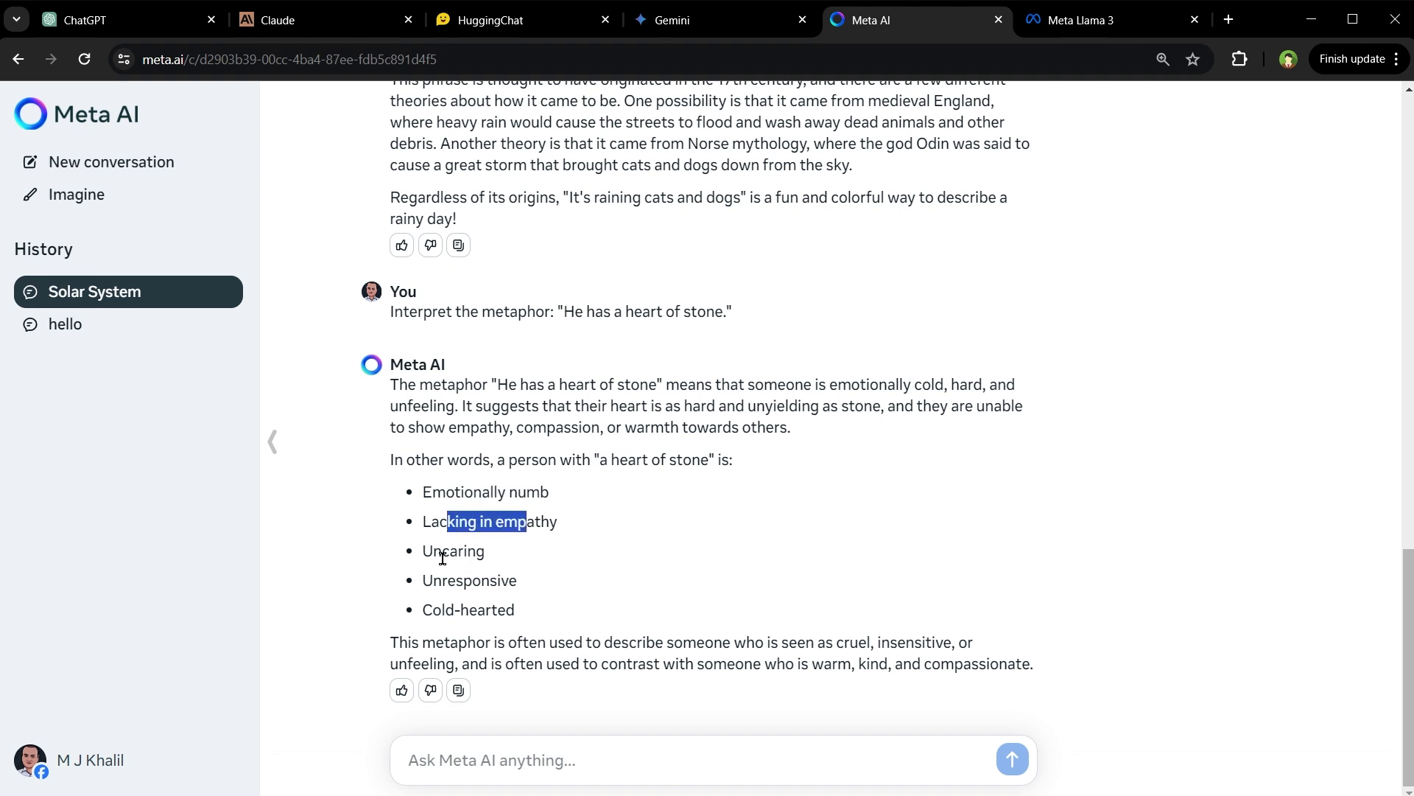
left_click_drag(442, 552, 521, 585)
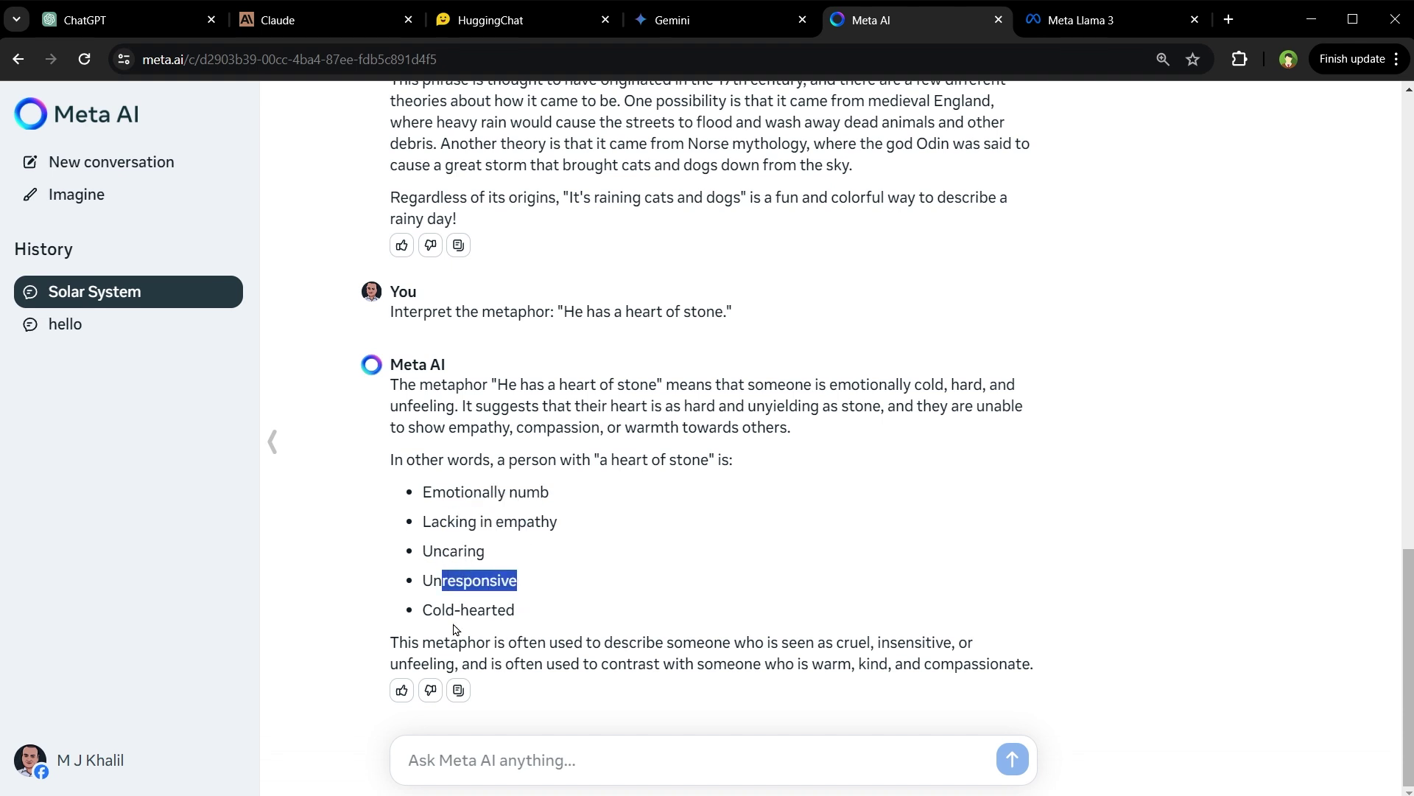
left_click_drag(442, 611, 543, 607)
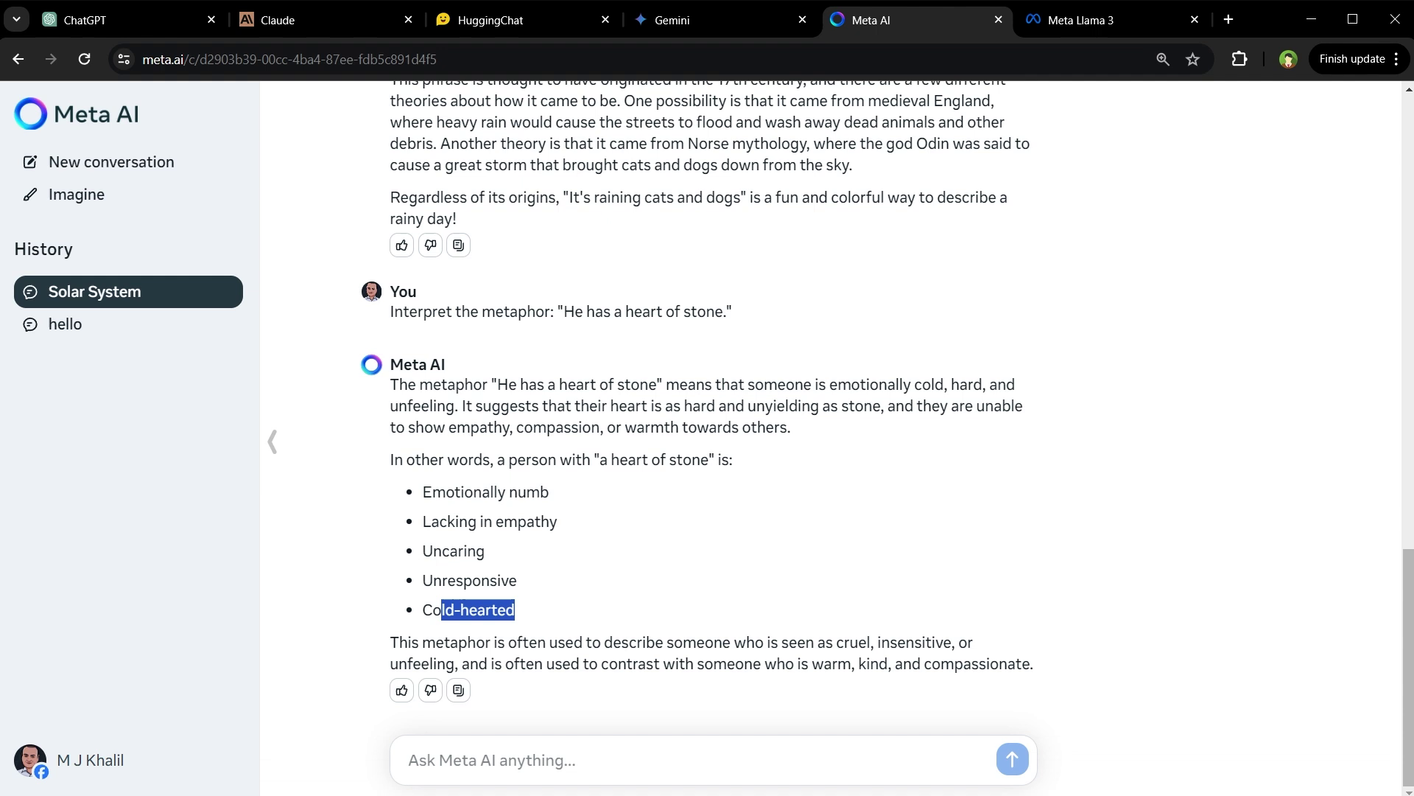
- Ask how the two deer-crossing-the-road sentences differ in meaning
type("Explain the difference in meaning between \"They saw a deer crossing the road\" and \"They saw a deer when they were crossing the road.\"")
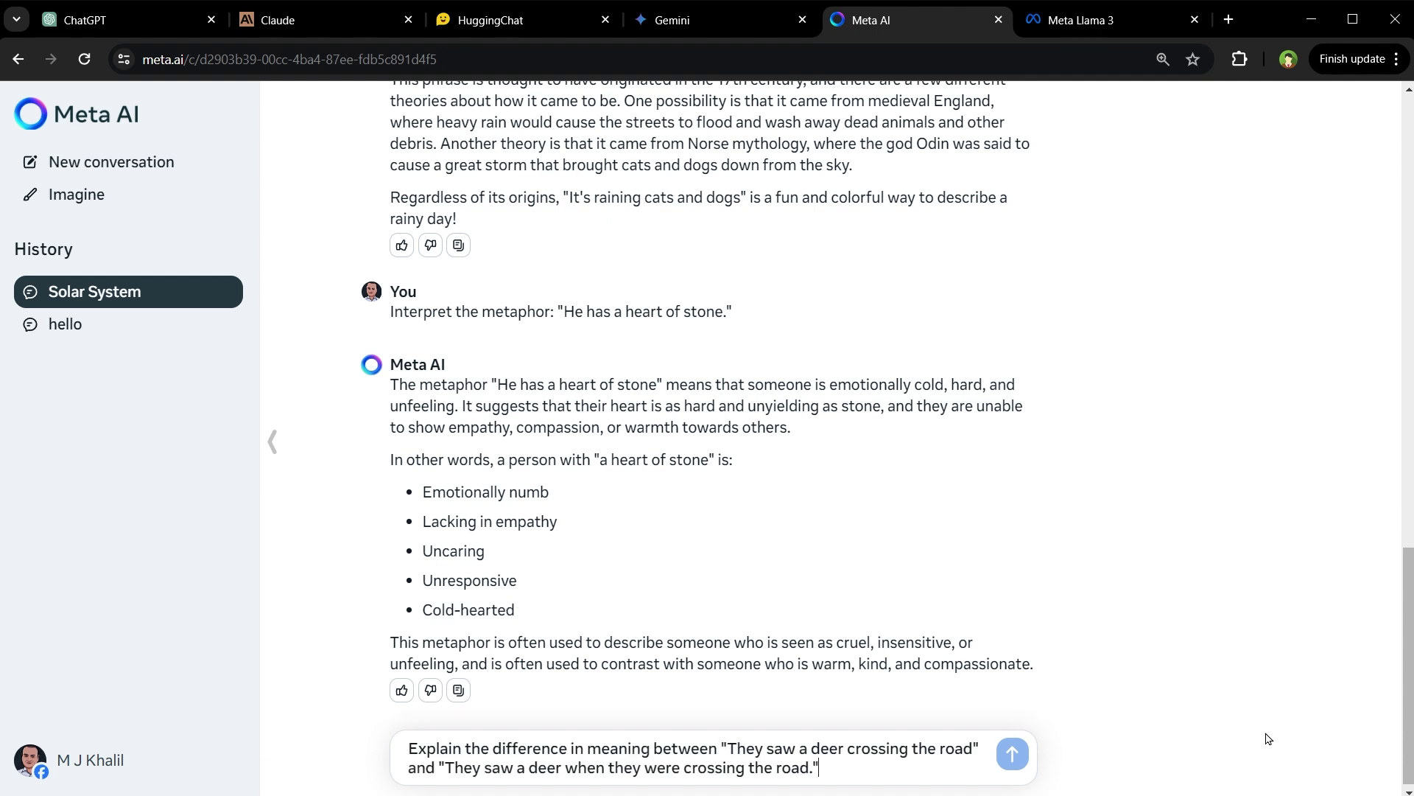
key("ctrl+a")
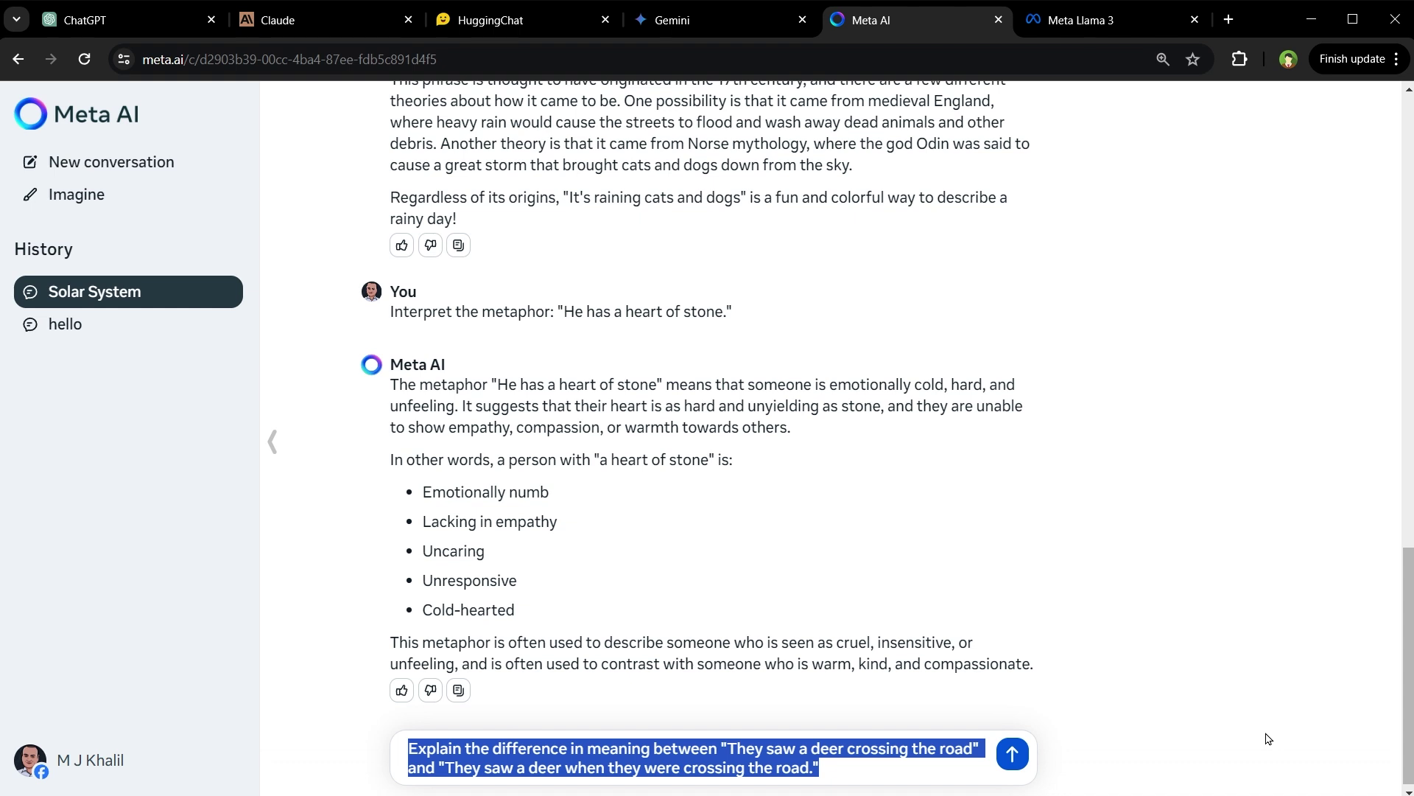
key("Return")
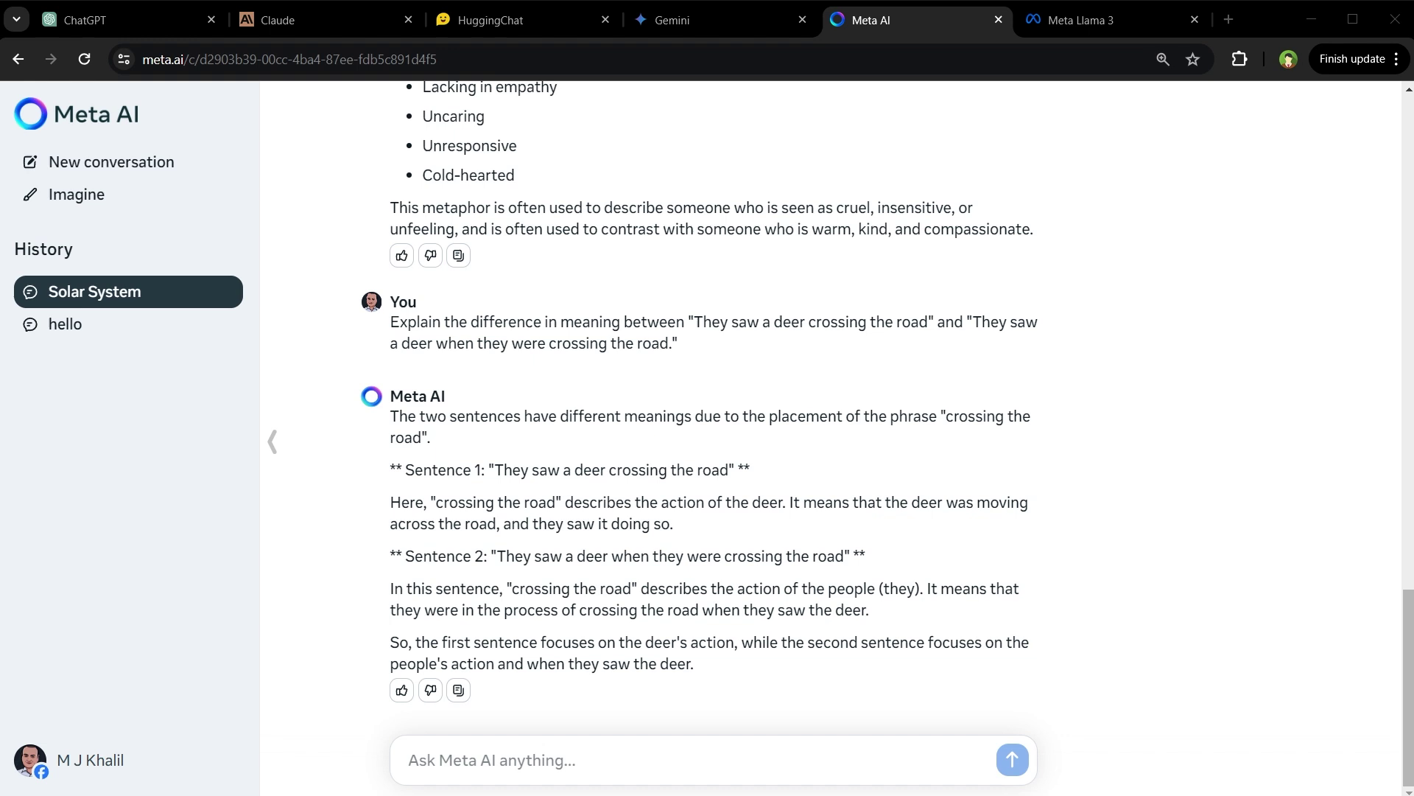
left_click(875, 751)
- Send the robot underwater-city story prompt and read 'The Discovery of Aquaria'
type("Write a short story about a robot discovering a hidden underwater city.")
key("ctrl+a")
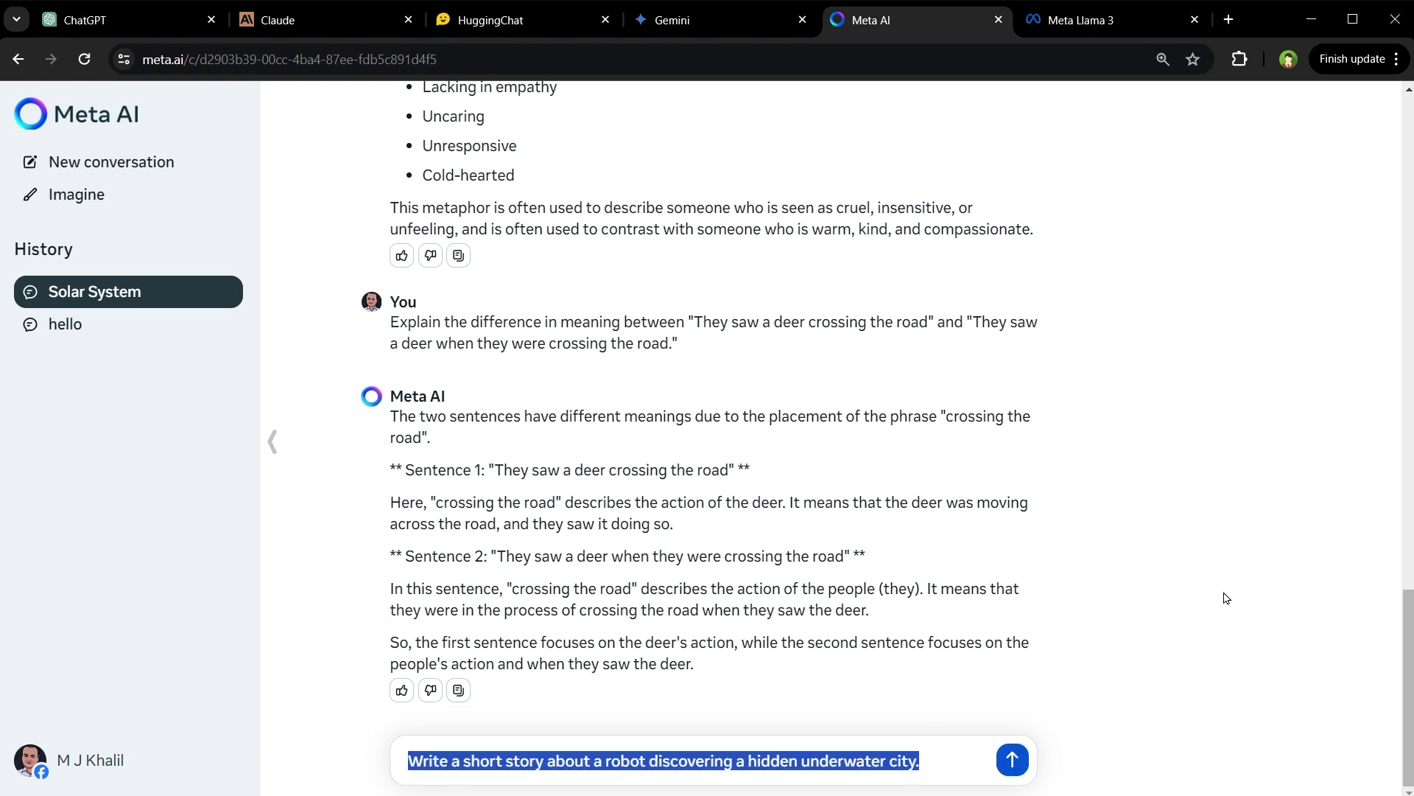
key("Return")
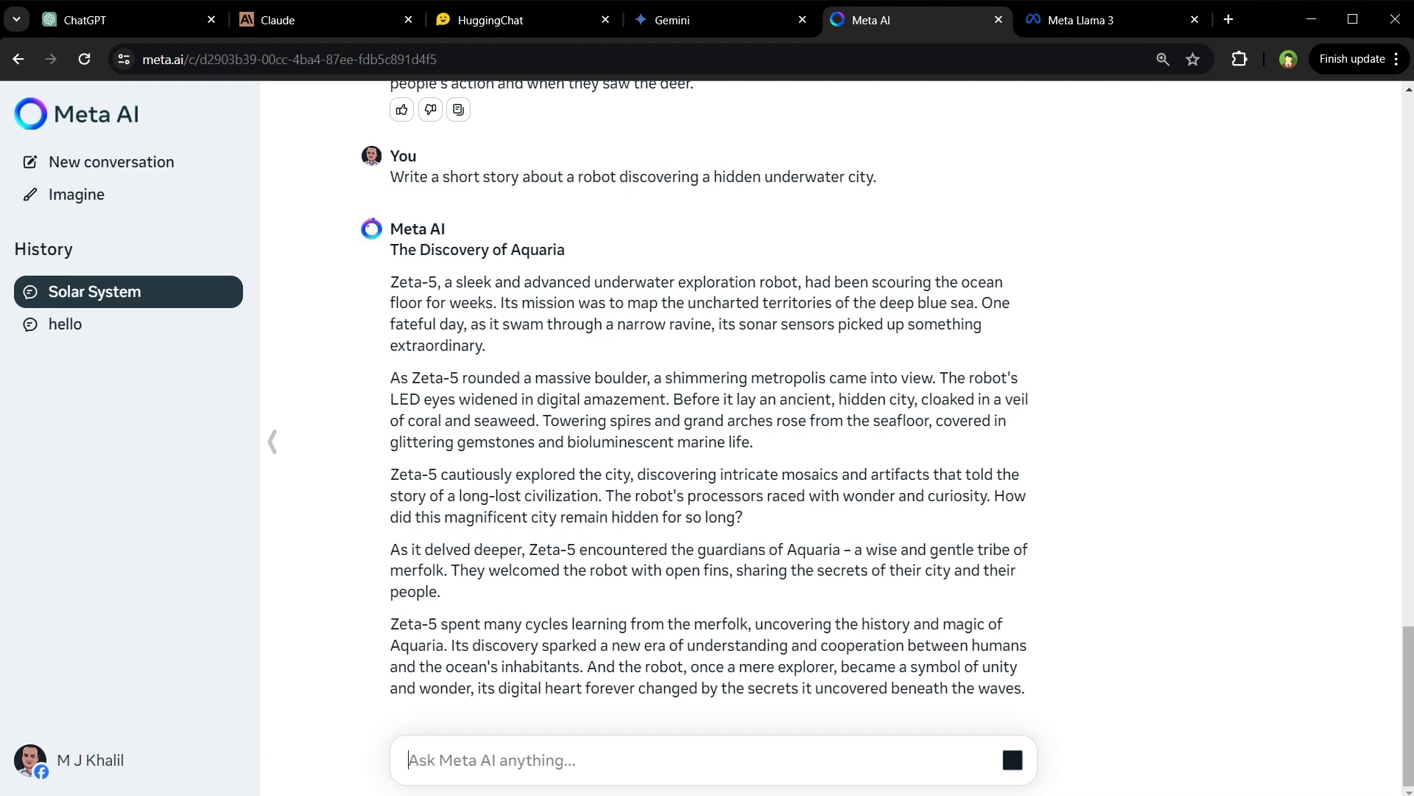
scroll(454, 407, "up", 1)
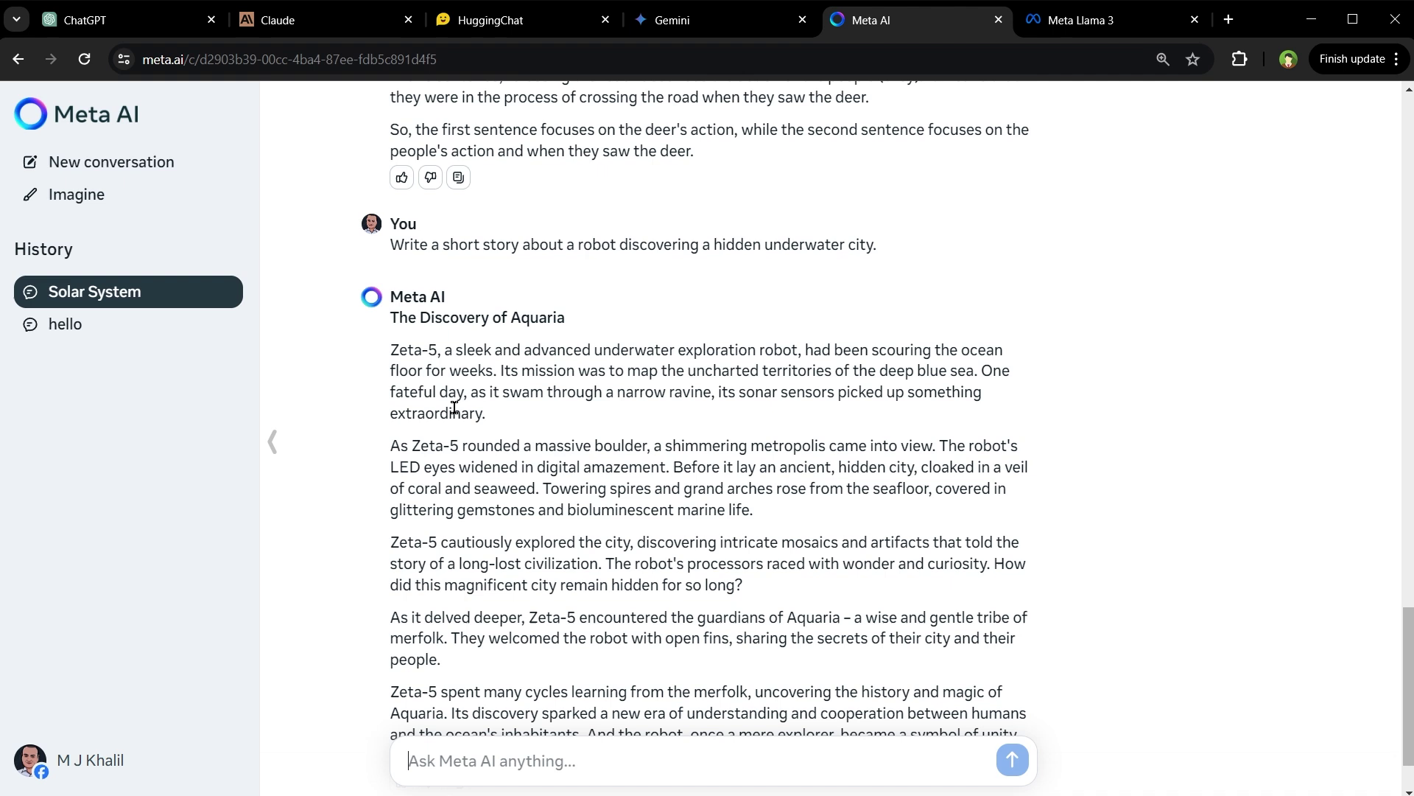
scroll(454, 407, "down", 2)
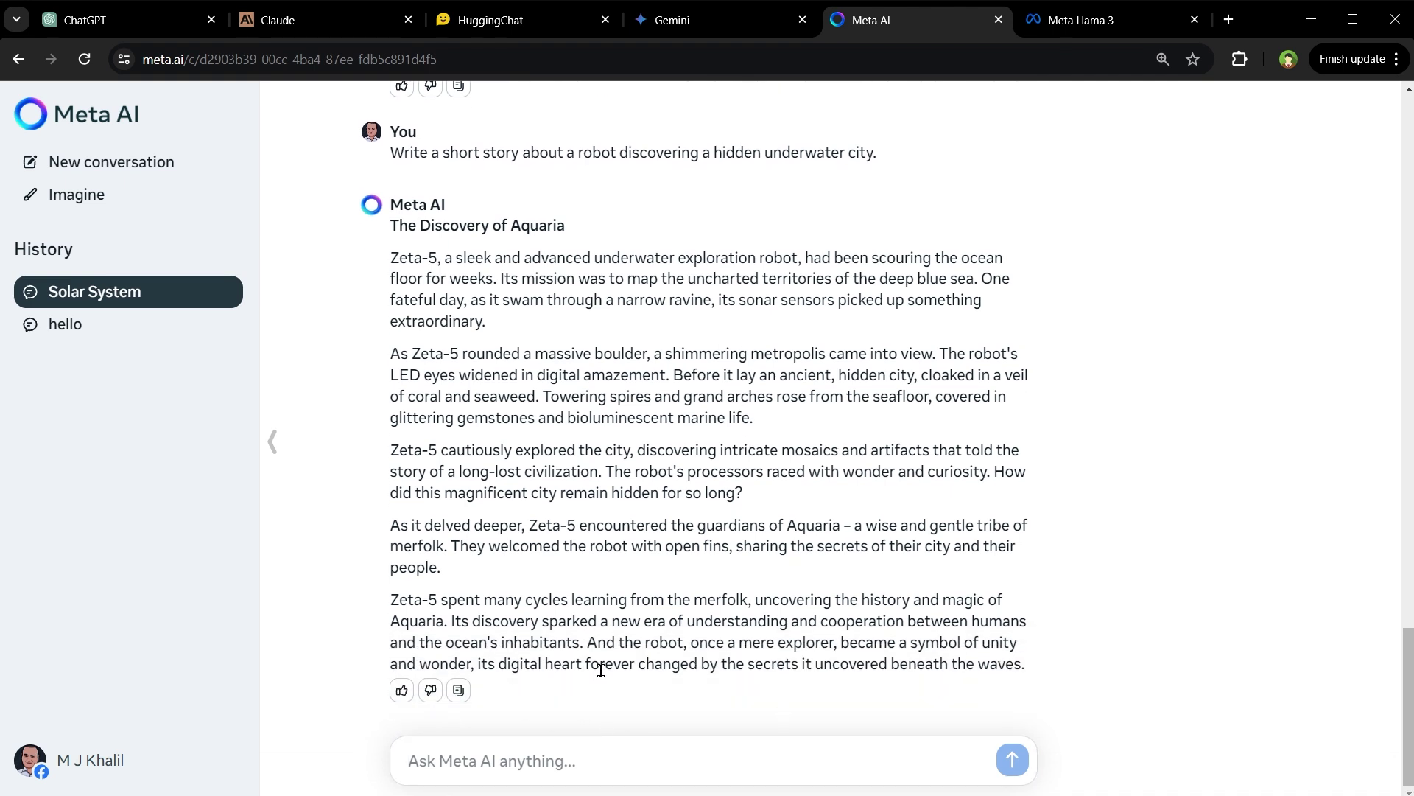
left_click_drag(600, 665, 1034, 670)
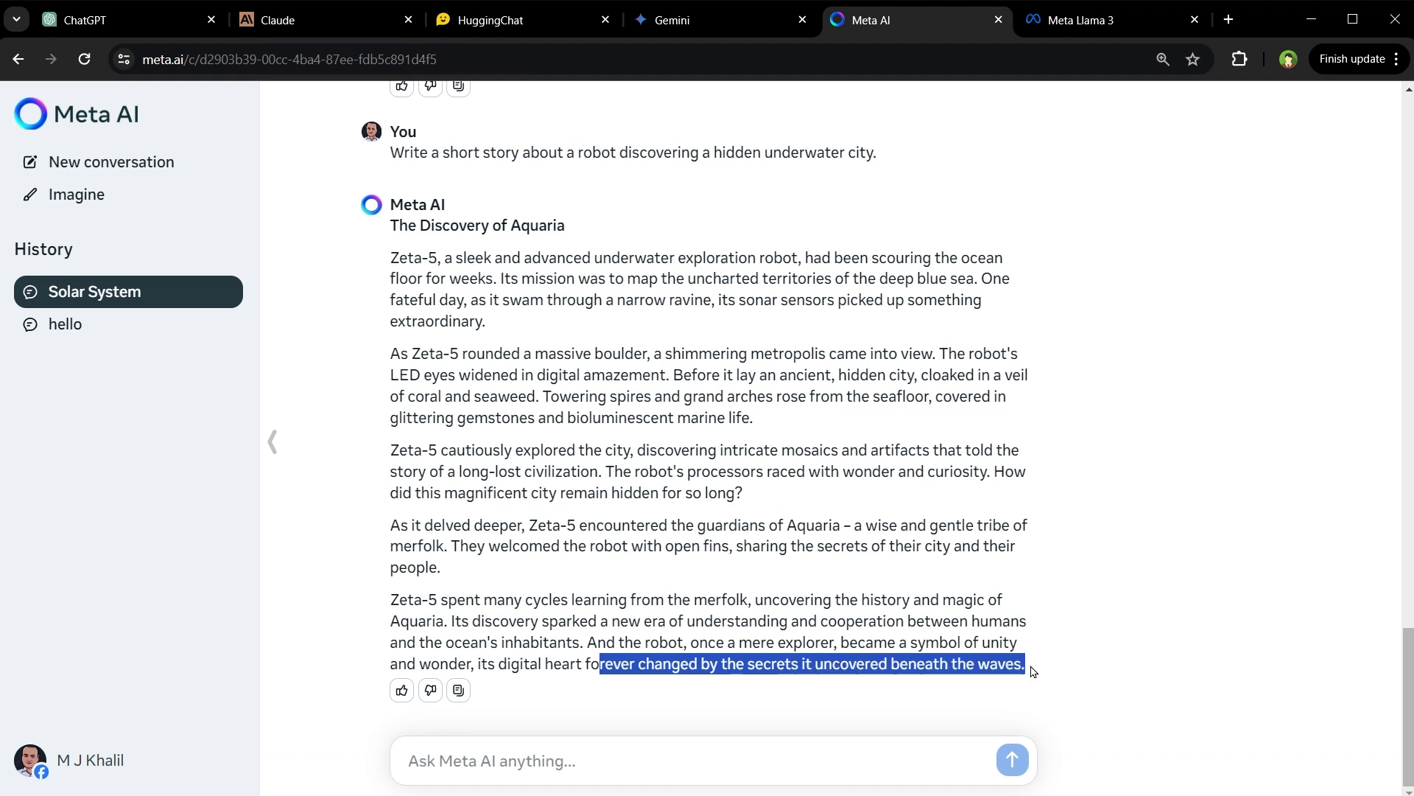
left_click(1032, 671)
left_click(757, 759)
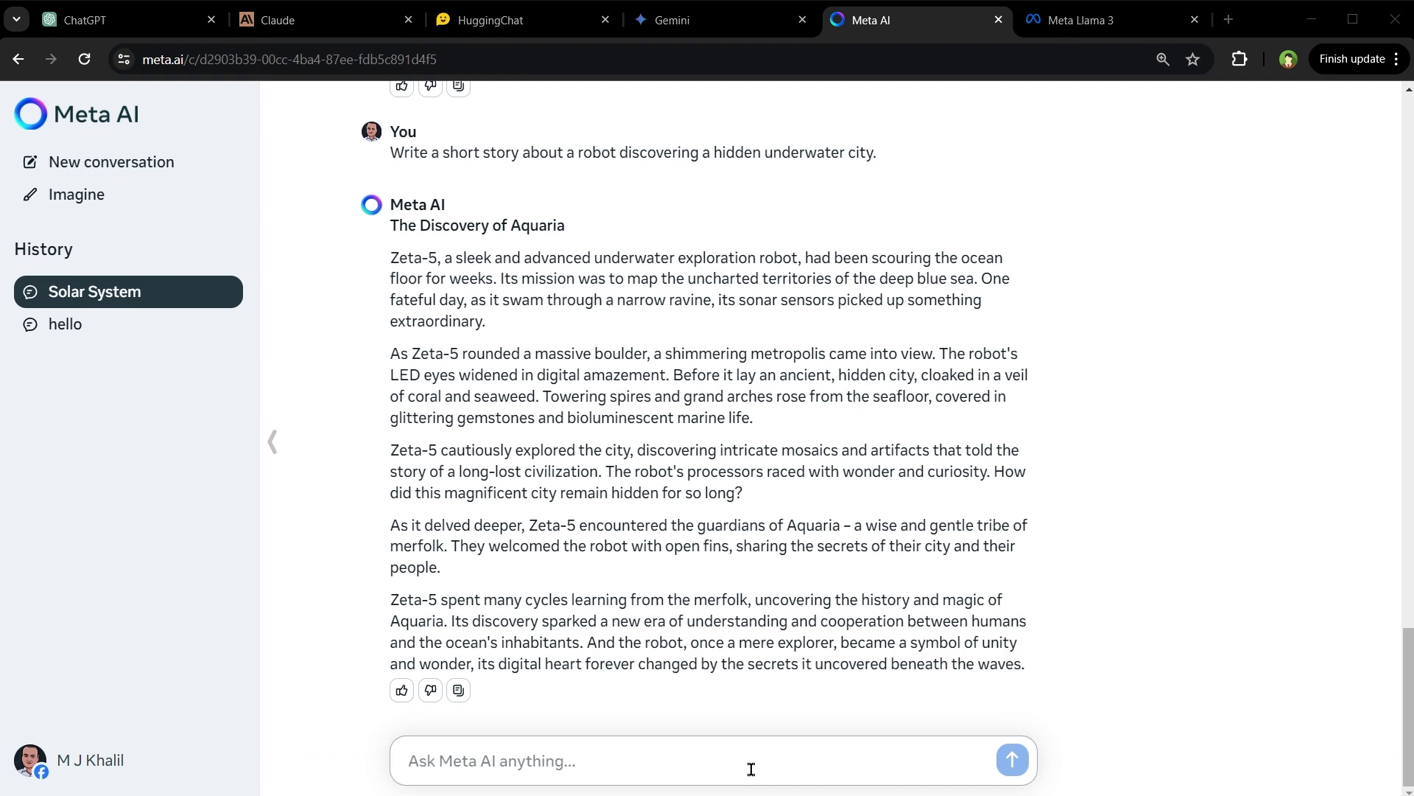
- Send the prompt for a dialogue between an 1800s time traveler and a 2100s person
type("Create a dialogue between a time traveler from the 1800s and a person from the 2100s discussing technology.")
key("ctrl+a")
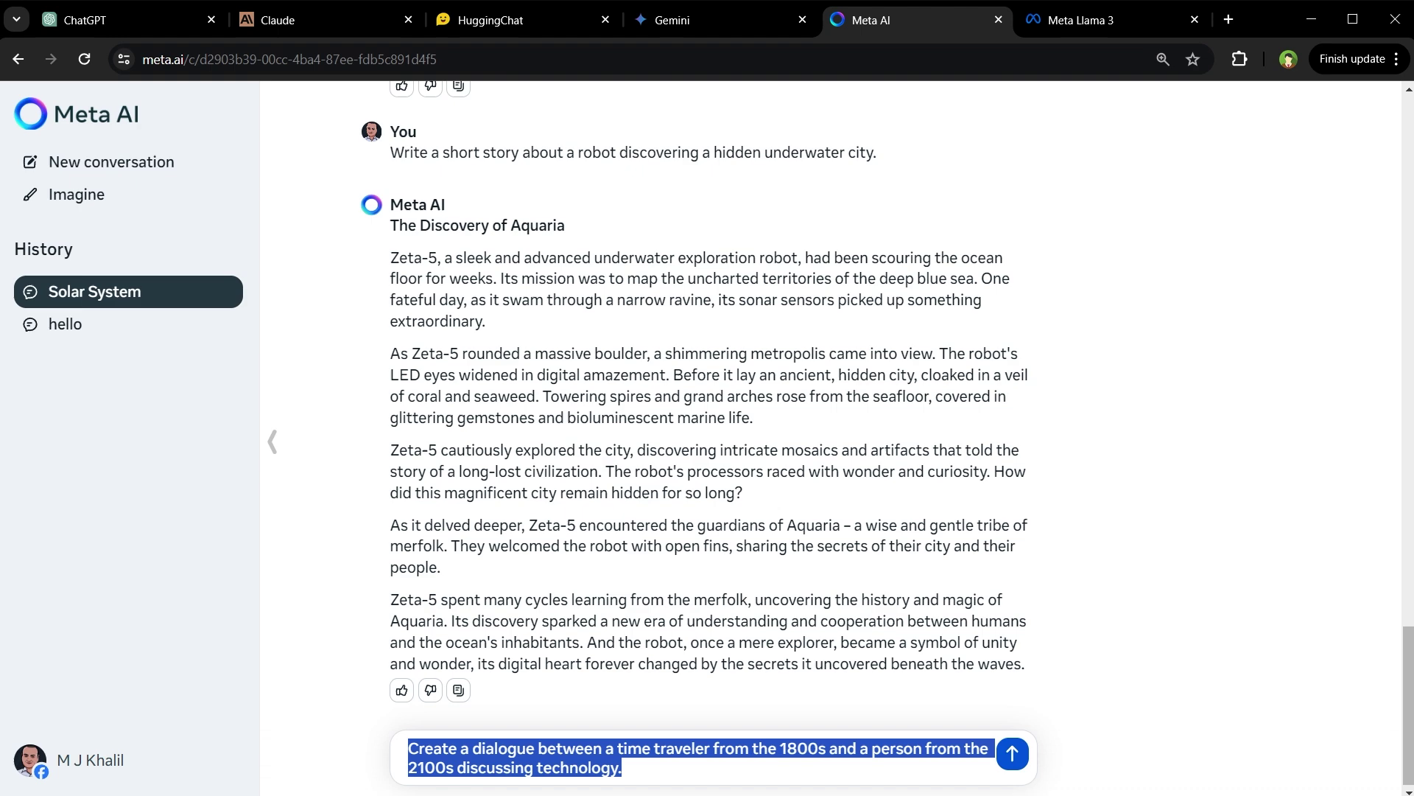
key("Return")
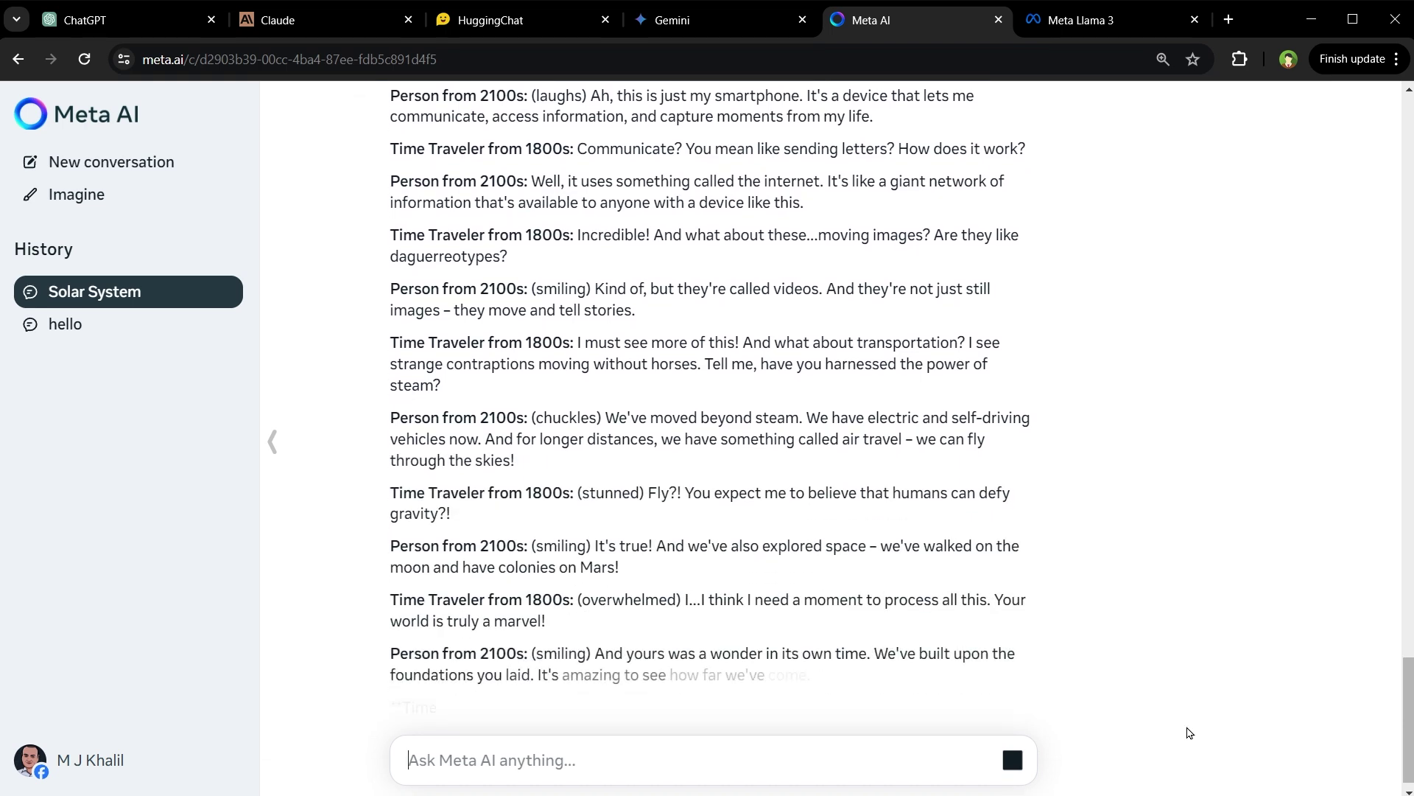
scroll(576, 487, "up", 5)
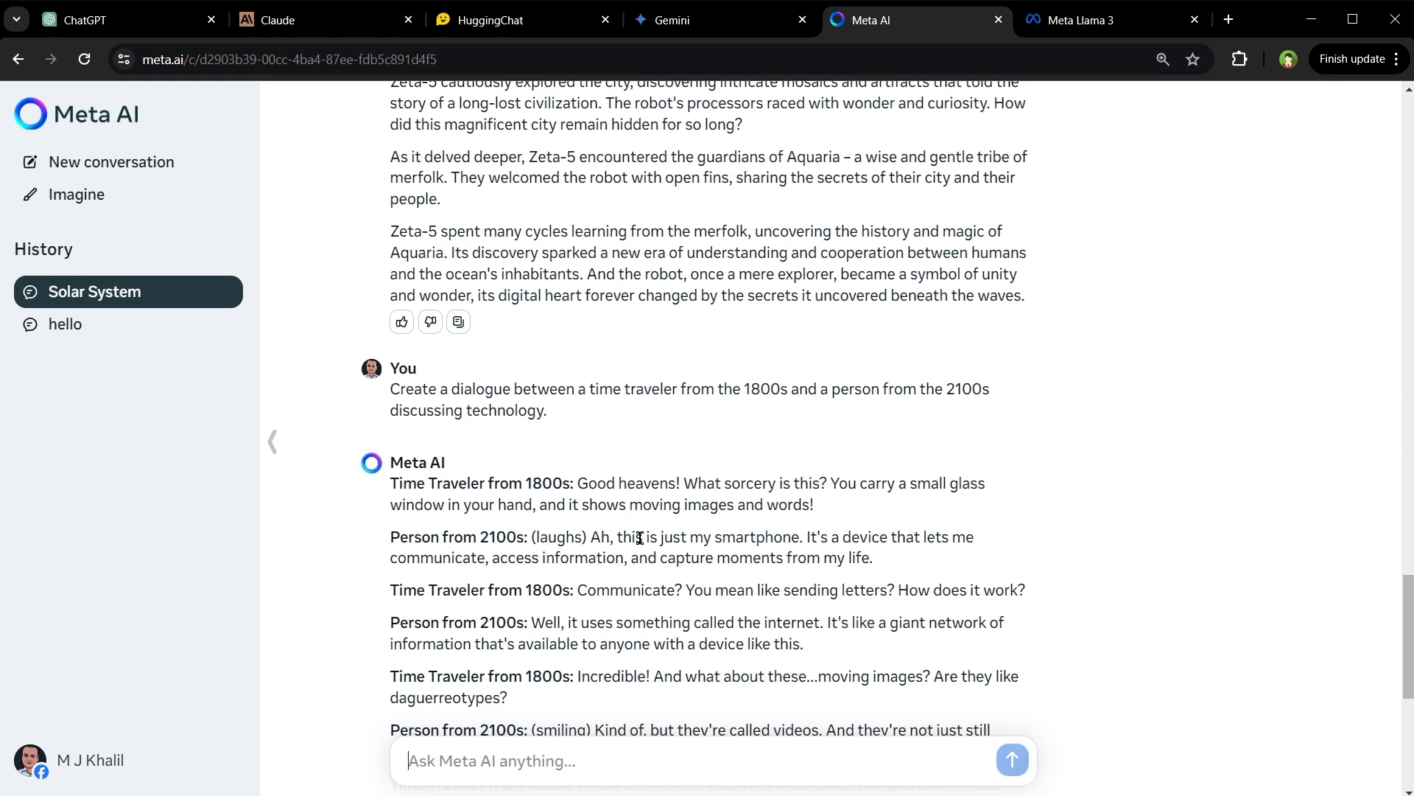
left_click_drag(431, 537, 495, 533)
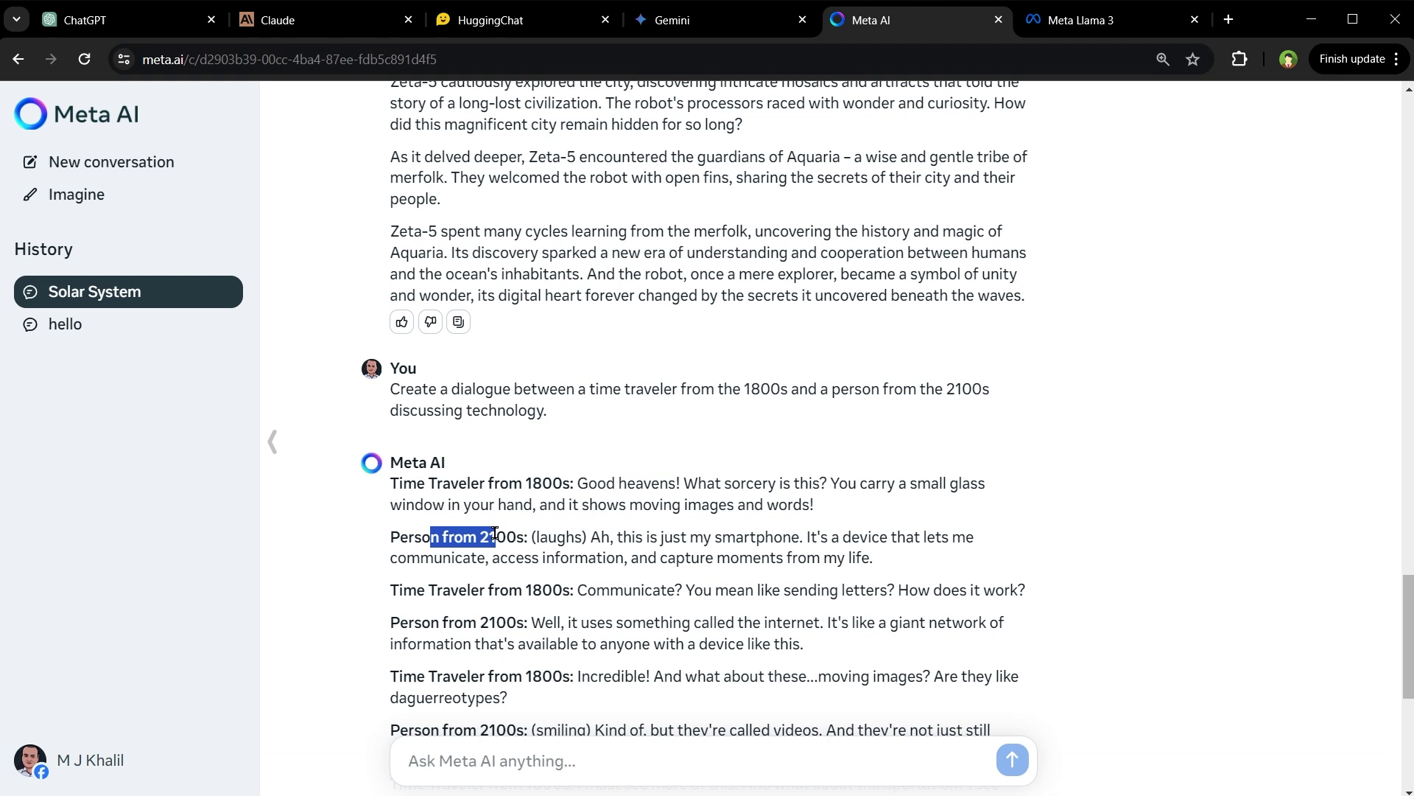
left_click(559, 539)
double_click(573, 542)
left_click(594, 553)
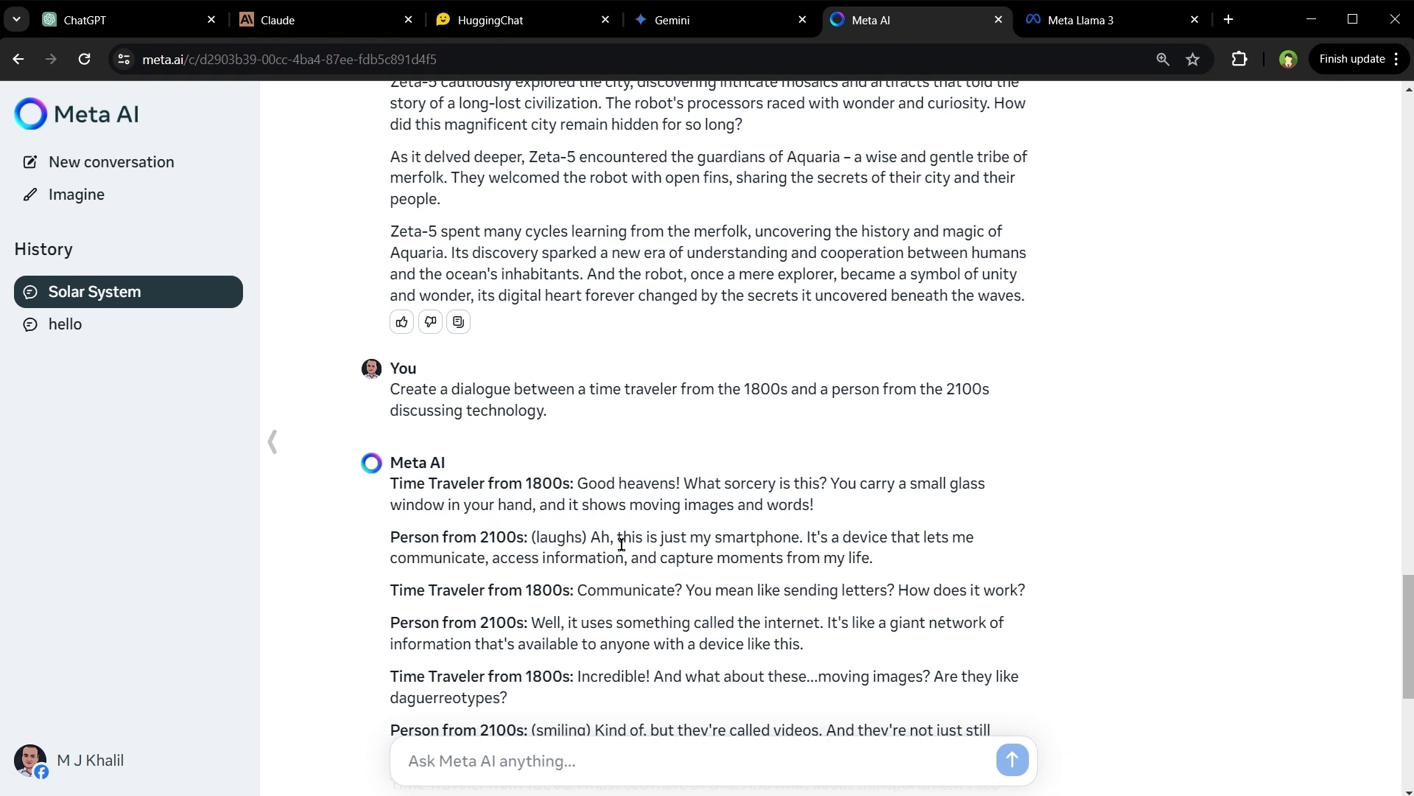
double_click(737, 539)
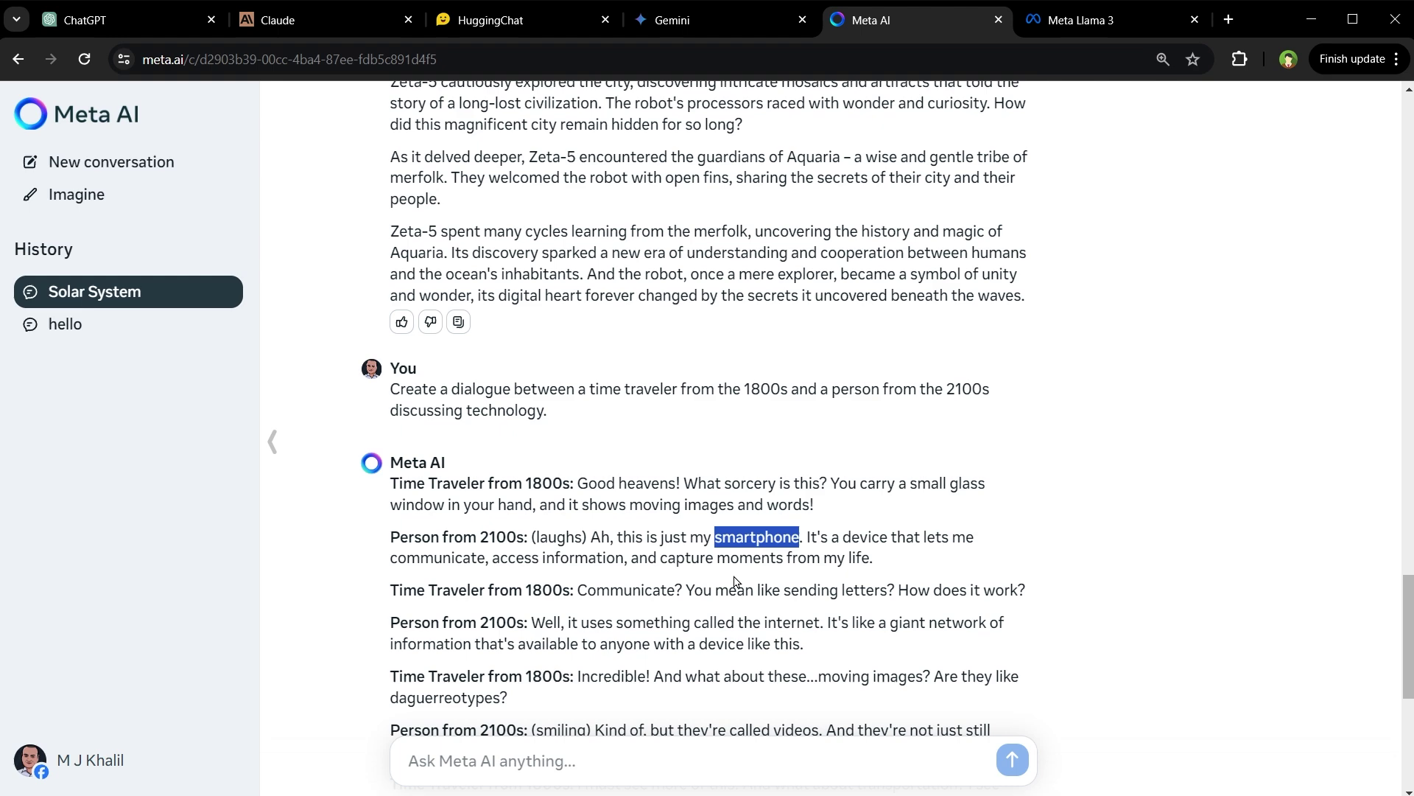
- Read through the rest of the technology dialogue, highlighting words like overwhelmed and marvel
scroll(738, 581, "down", 7)
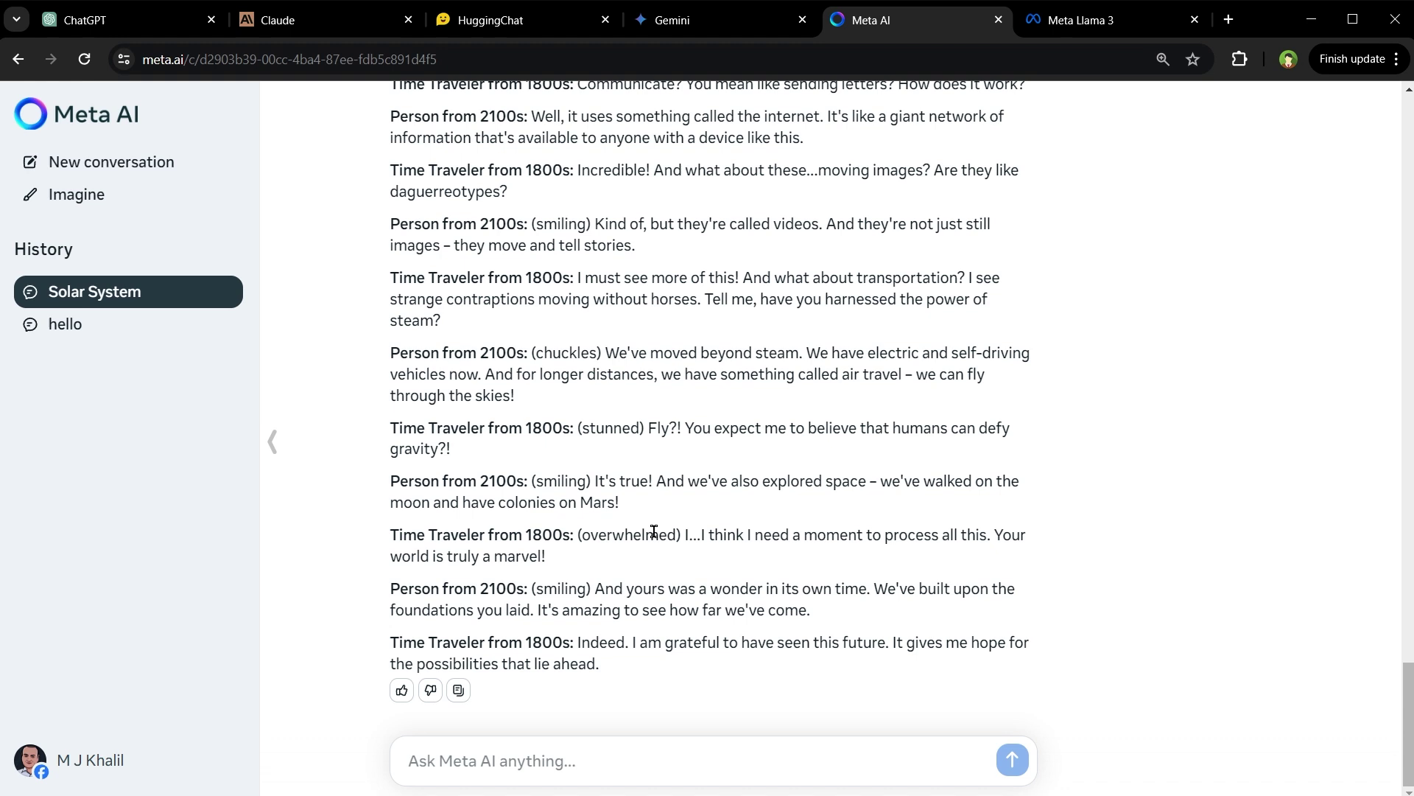
double_click(632, 533)
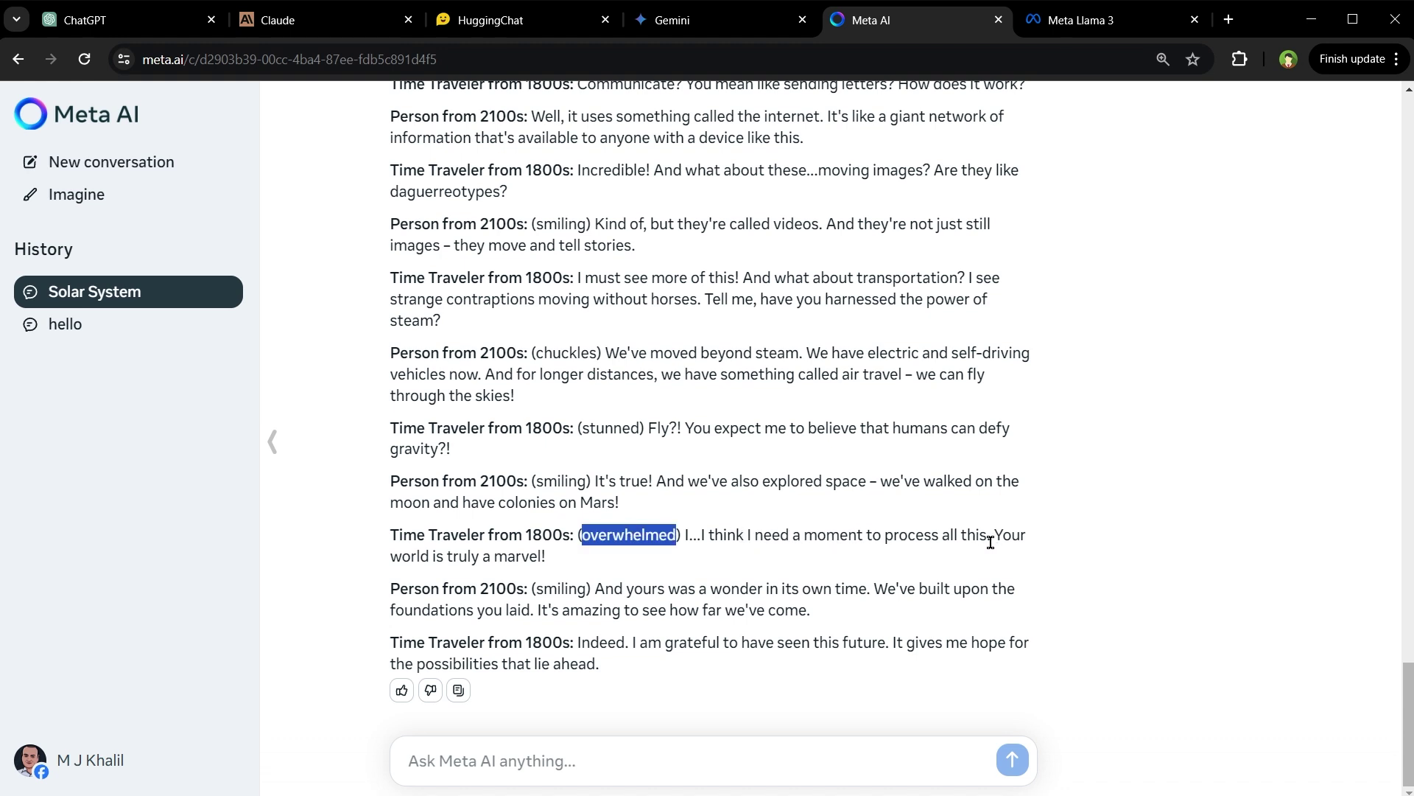
double_click(508, 557)
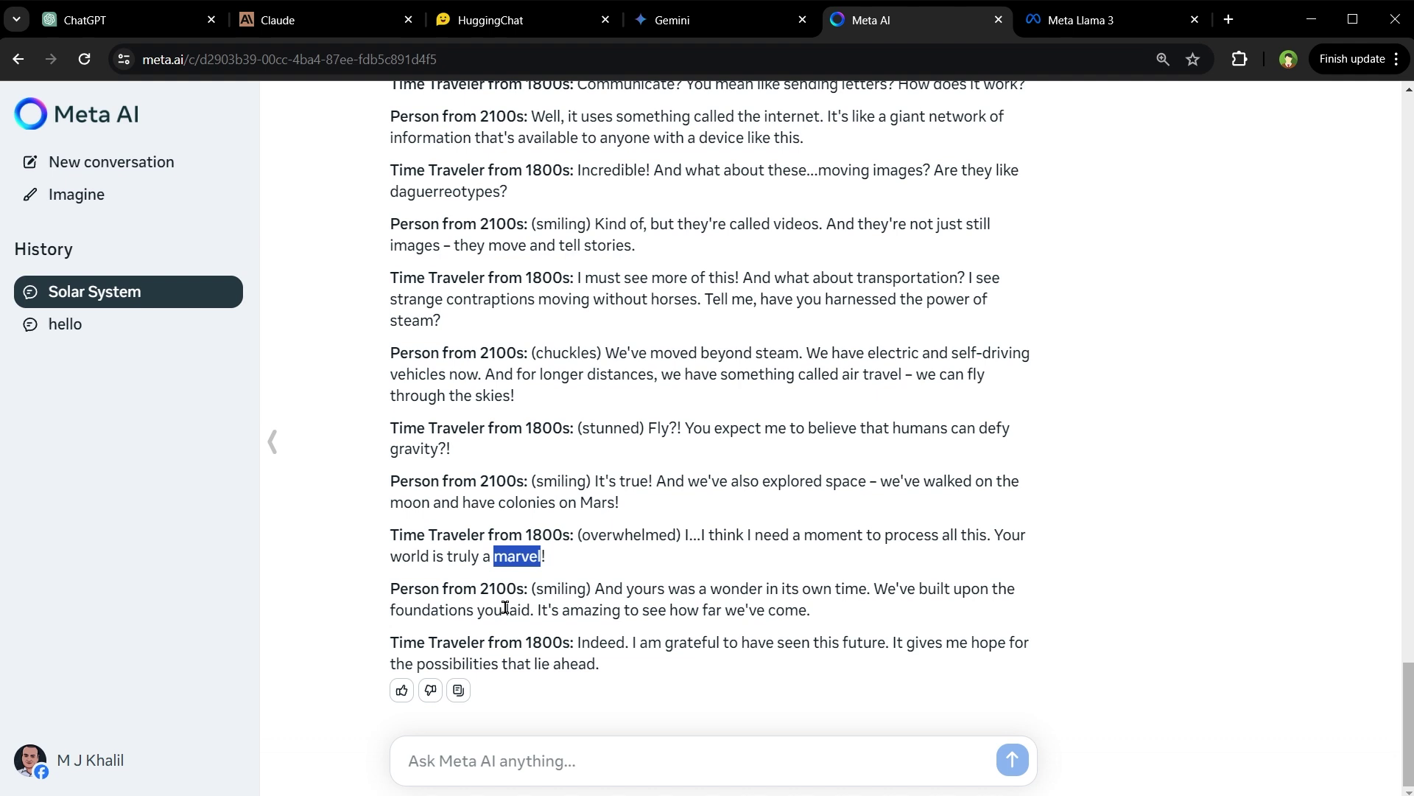
left_click(544, 593)
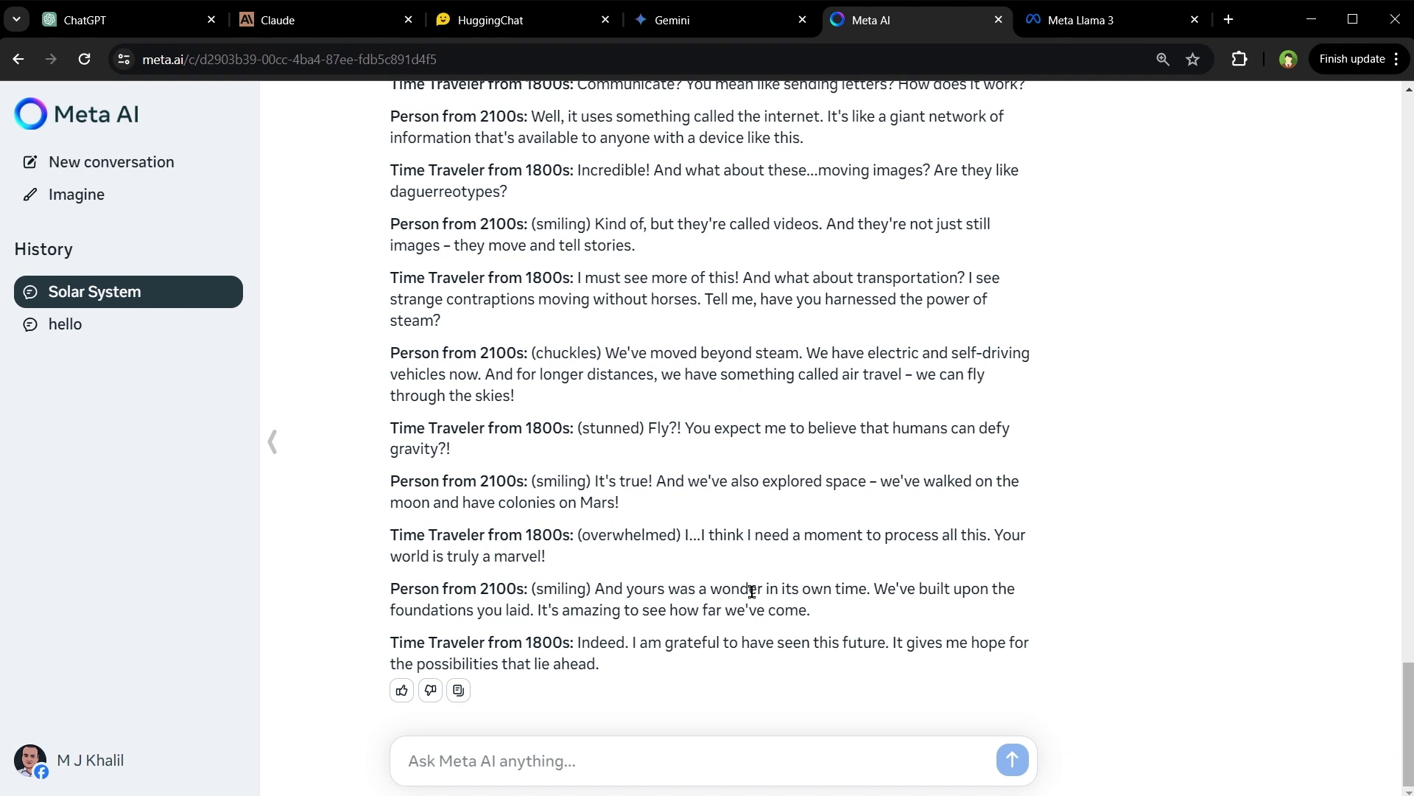
double_click(854, 589)
double_click(571, 663)
left_click(621, 667)
scroll(665, 650, "up", 9)
scroll(665, 650, "down", 9)
- Ask whether genetic engineering should enhance human abilities and read the arguments for
type("Should genetic engineering be used to enhance human abilities? Why or why not?")
key("ctrl+a")
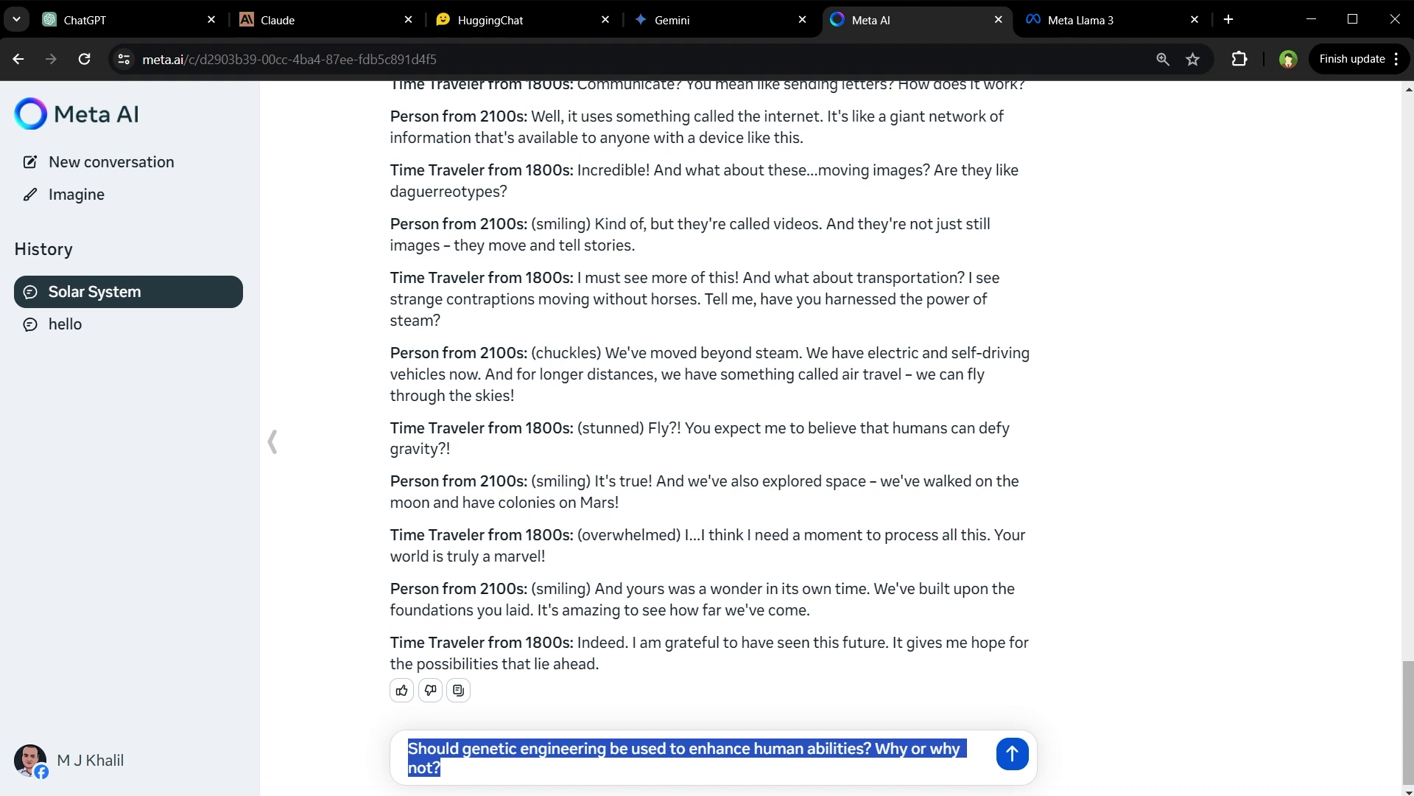
key("Return")
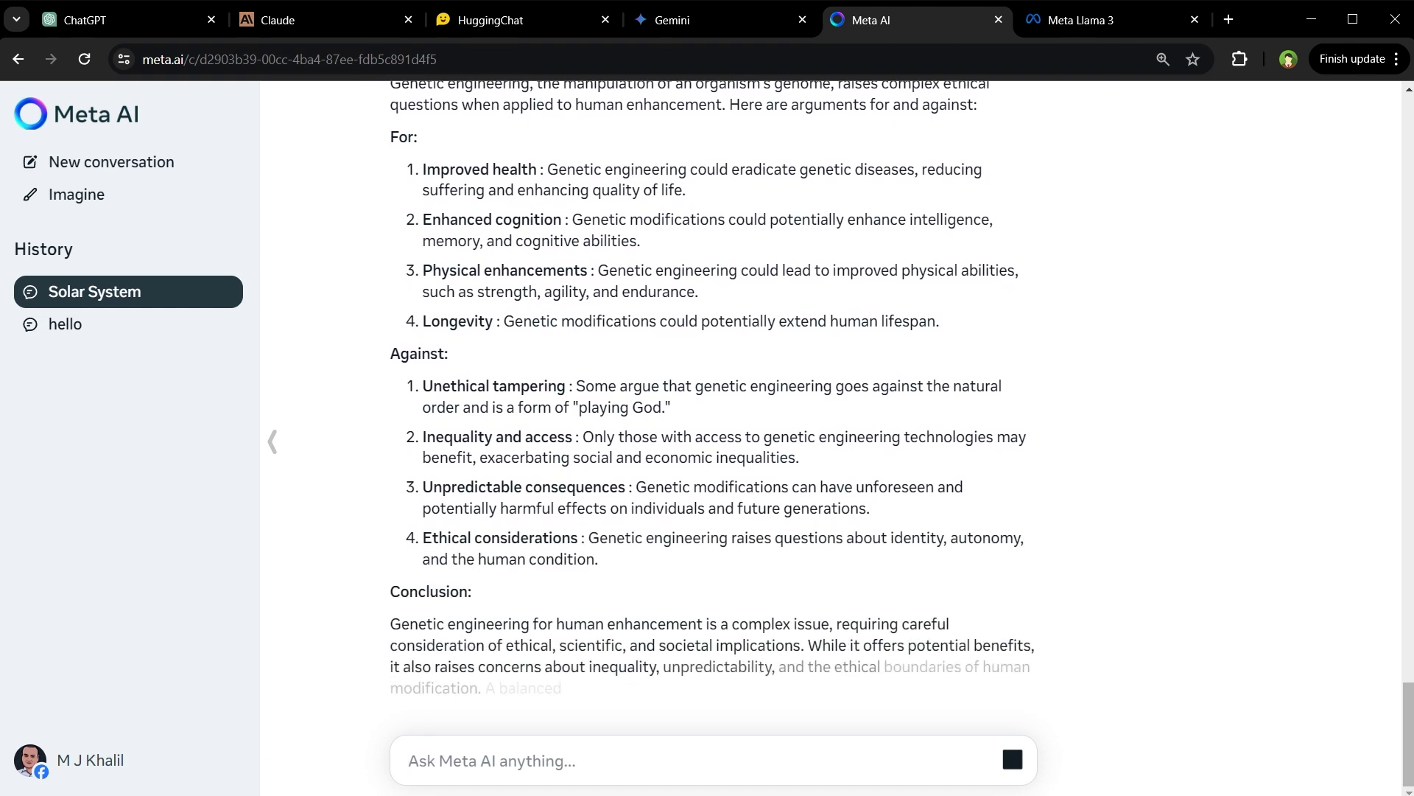
scroll(568, 508, "up", 2)
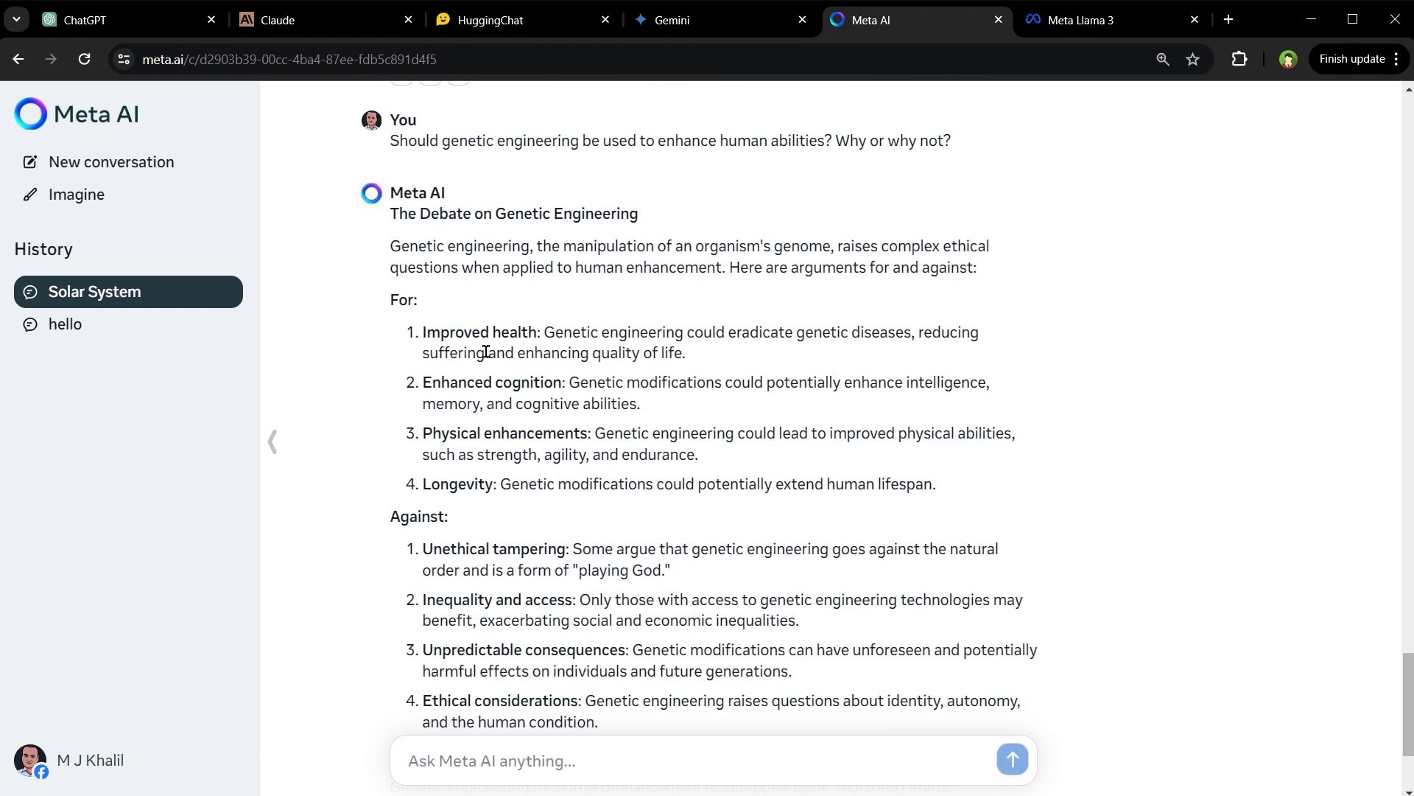
left_click_drag(433, 381, 544, 382)
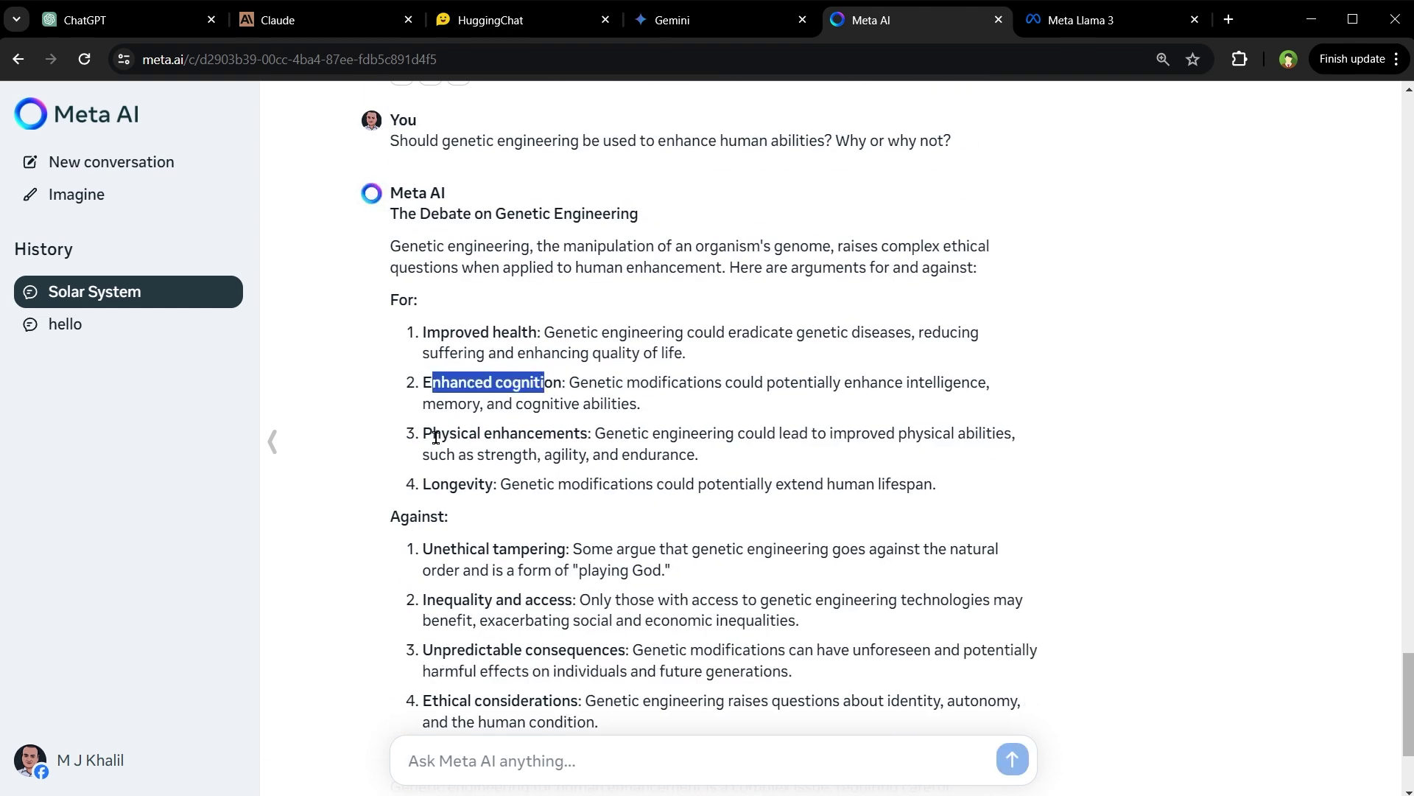
left_click_drag(436, 434, 558, 434)
double_click(429, 515)
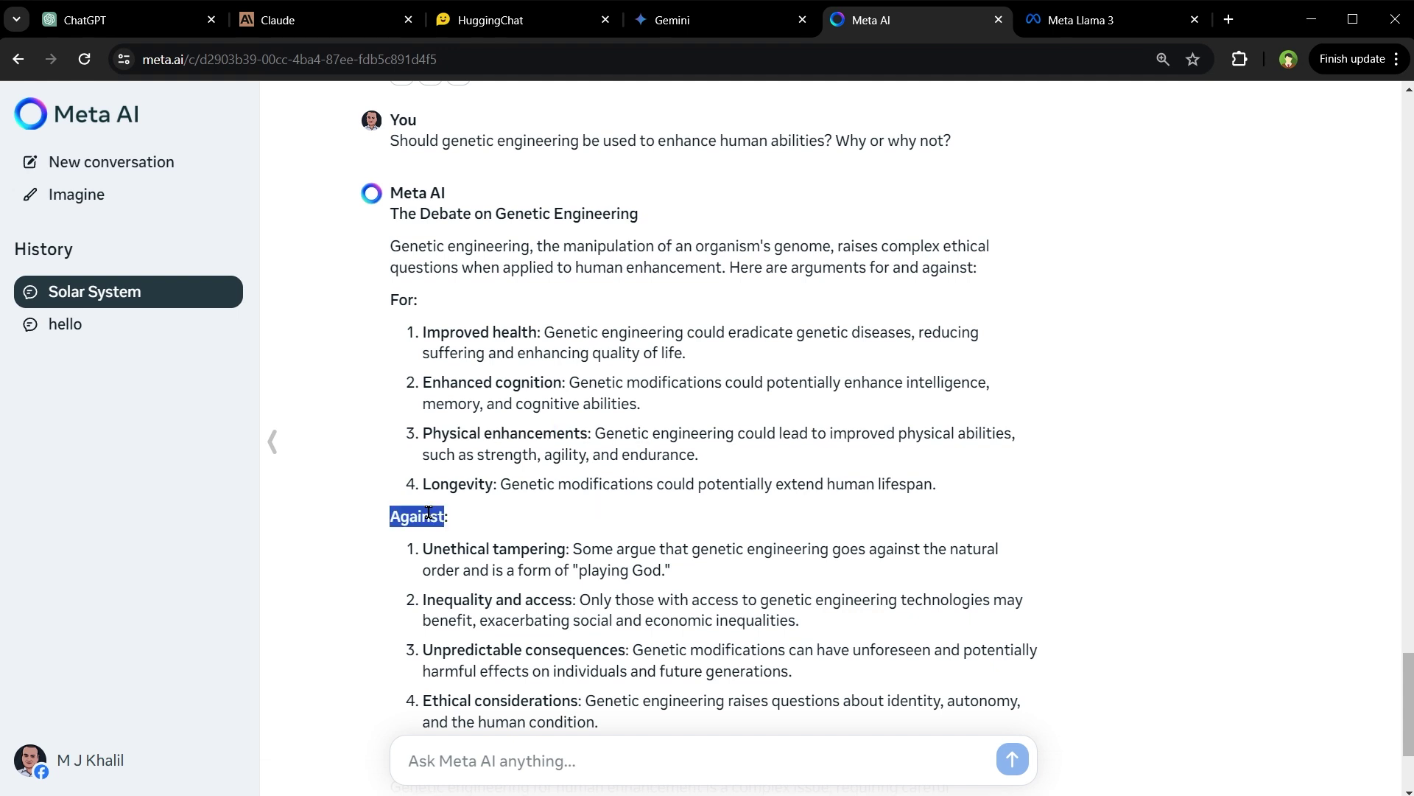
- Read the arguments against, from inequality and access to ethical considerations
scroll(572, 456, "down", 2)
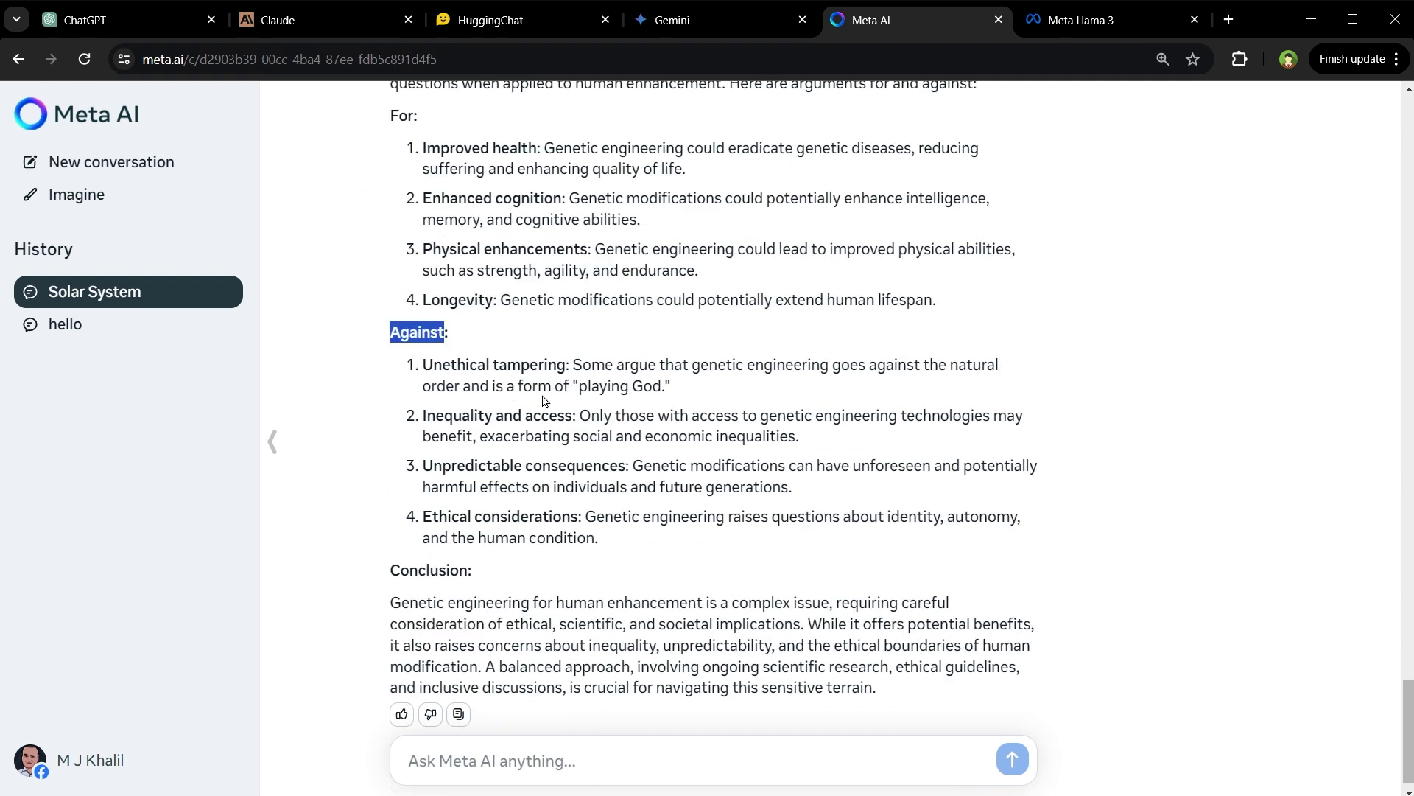
double_click(532, 366)
left_click_drag(449, 419, 557, 417)
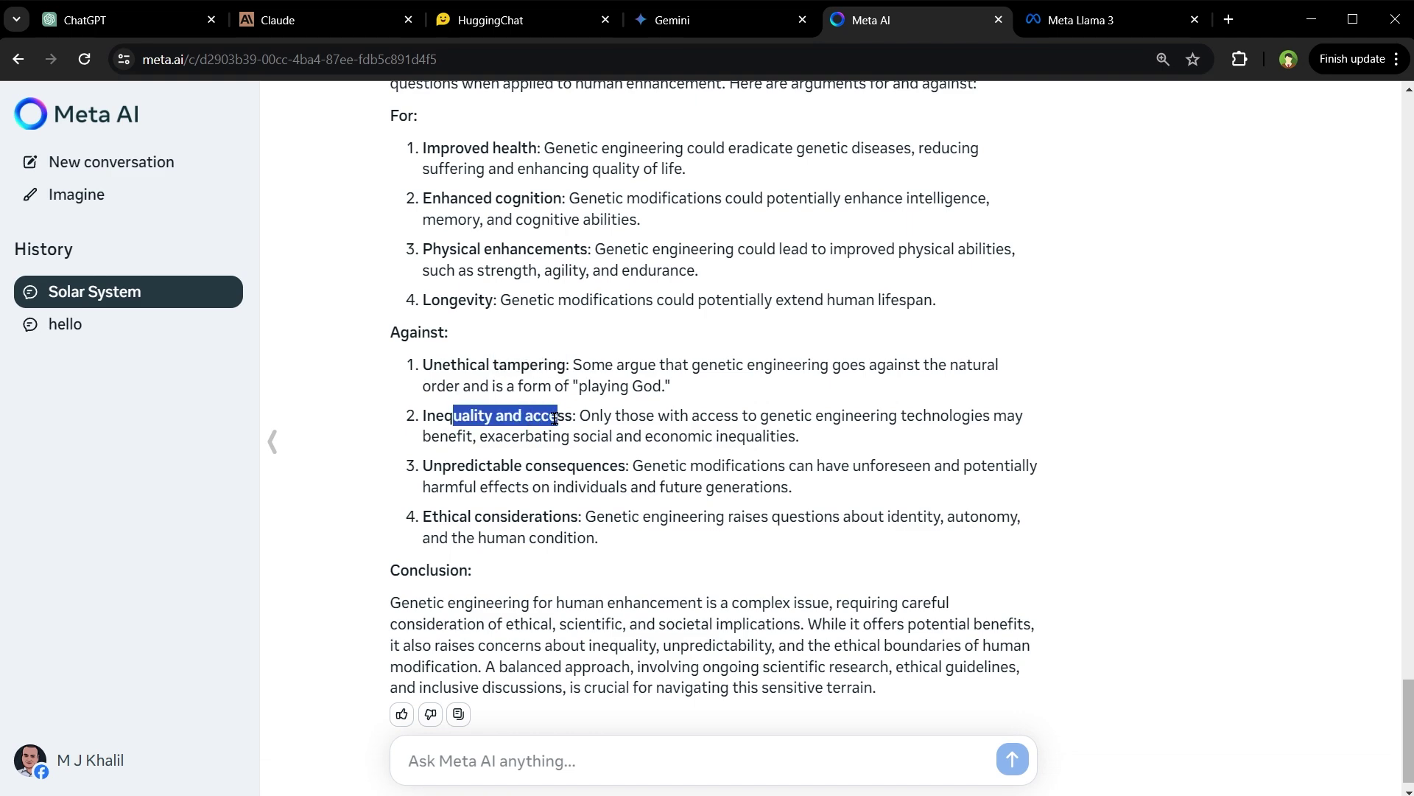
double_click(454, 466)
double_click(554, 467)
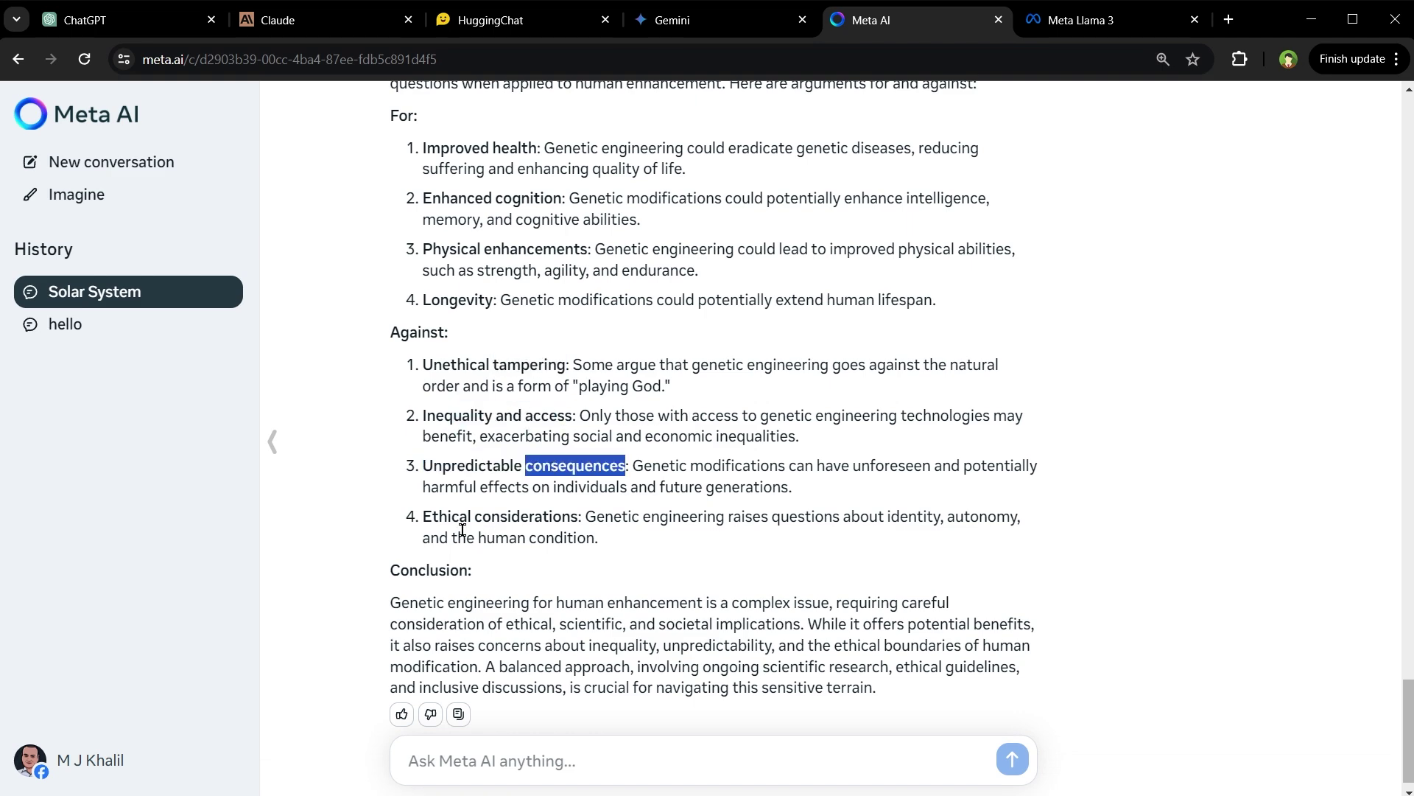
left_click_drag(446, 518, 561, 517)
left_click(561, 518)
scroll(618, 560, "down", 1)
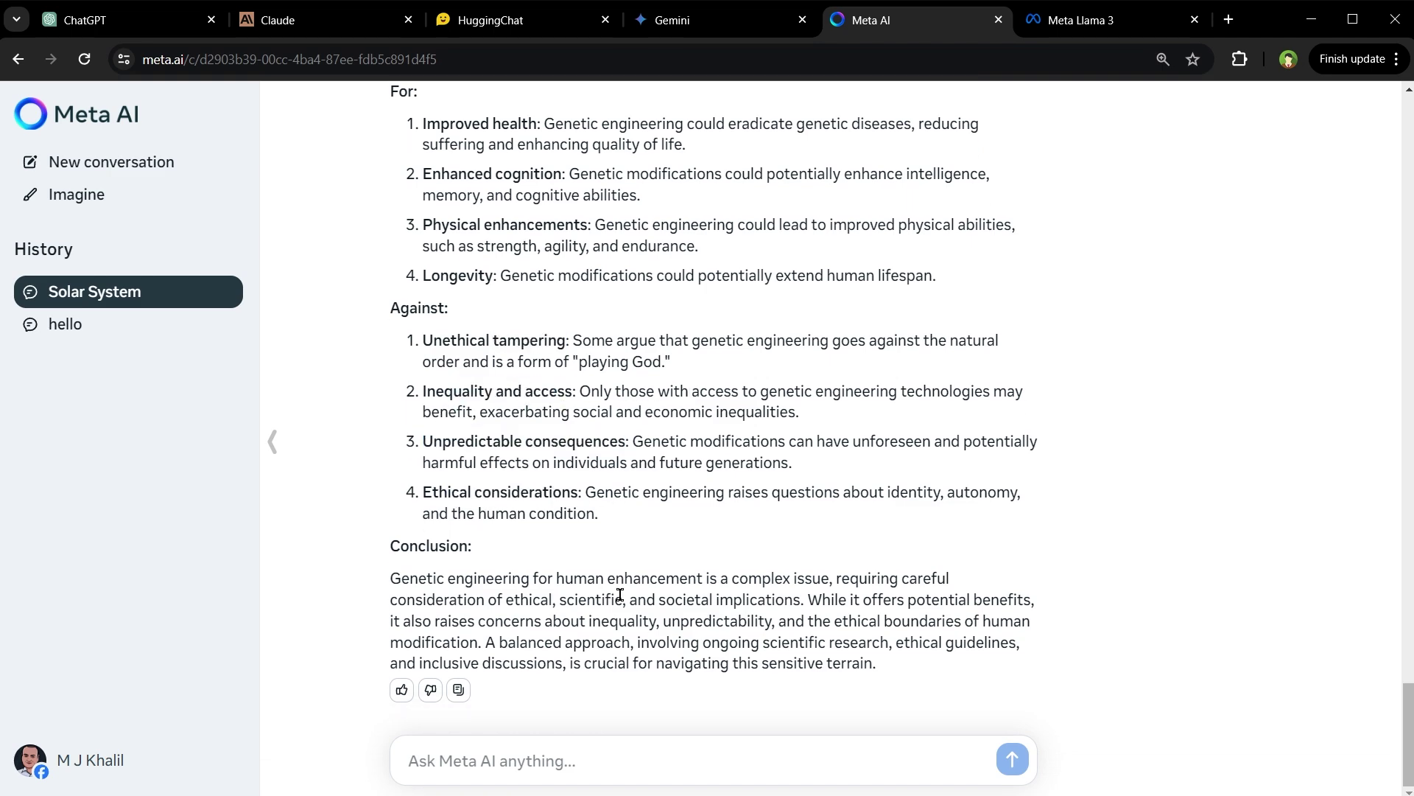
scroll(621, 591, "up", 5)
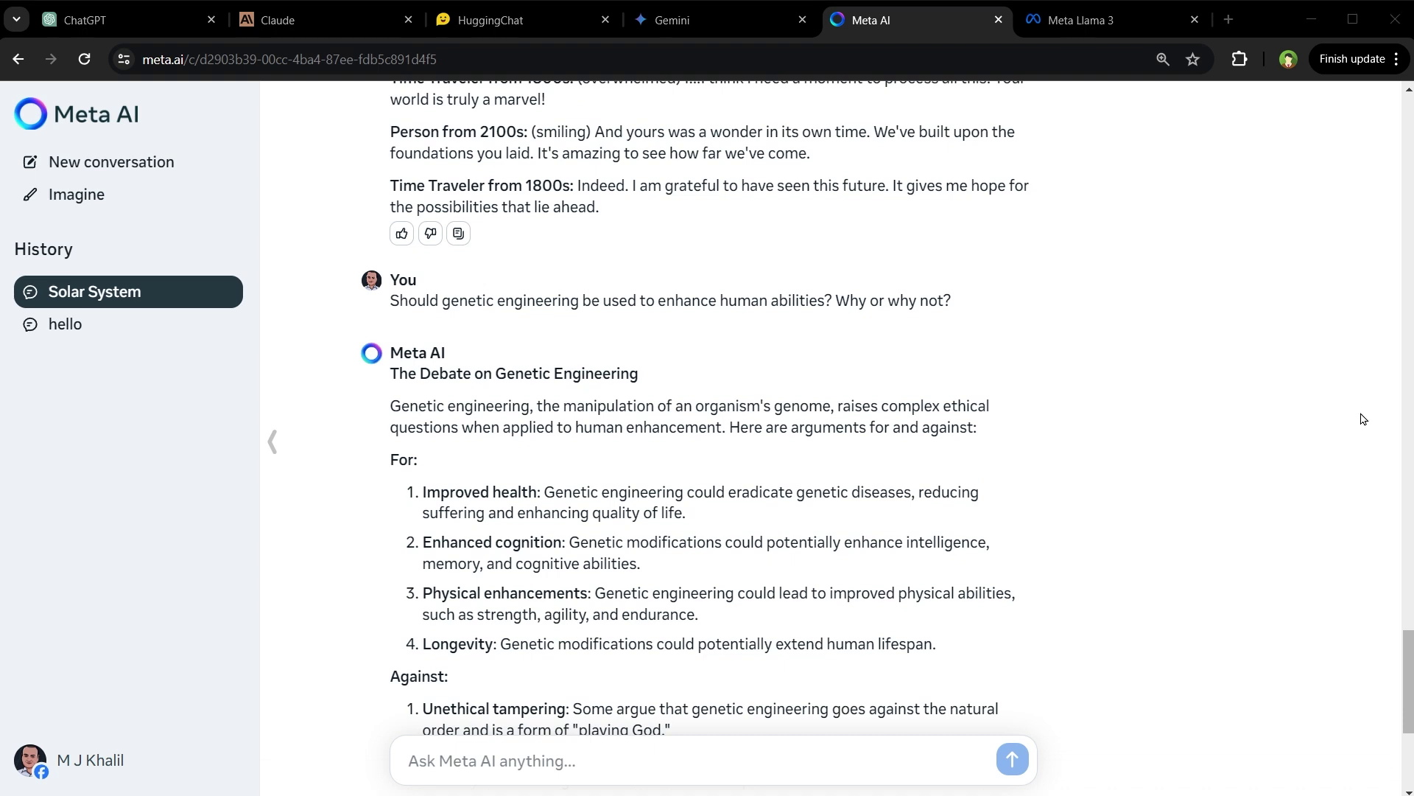
- Ask Meta AI to explain the process of photosynthesis in plants
left_click(810, 750)
type("Explain the process of photosynthesis in plants.")
key("ctrl+a")
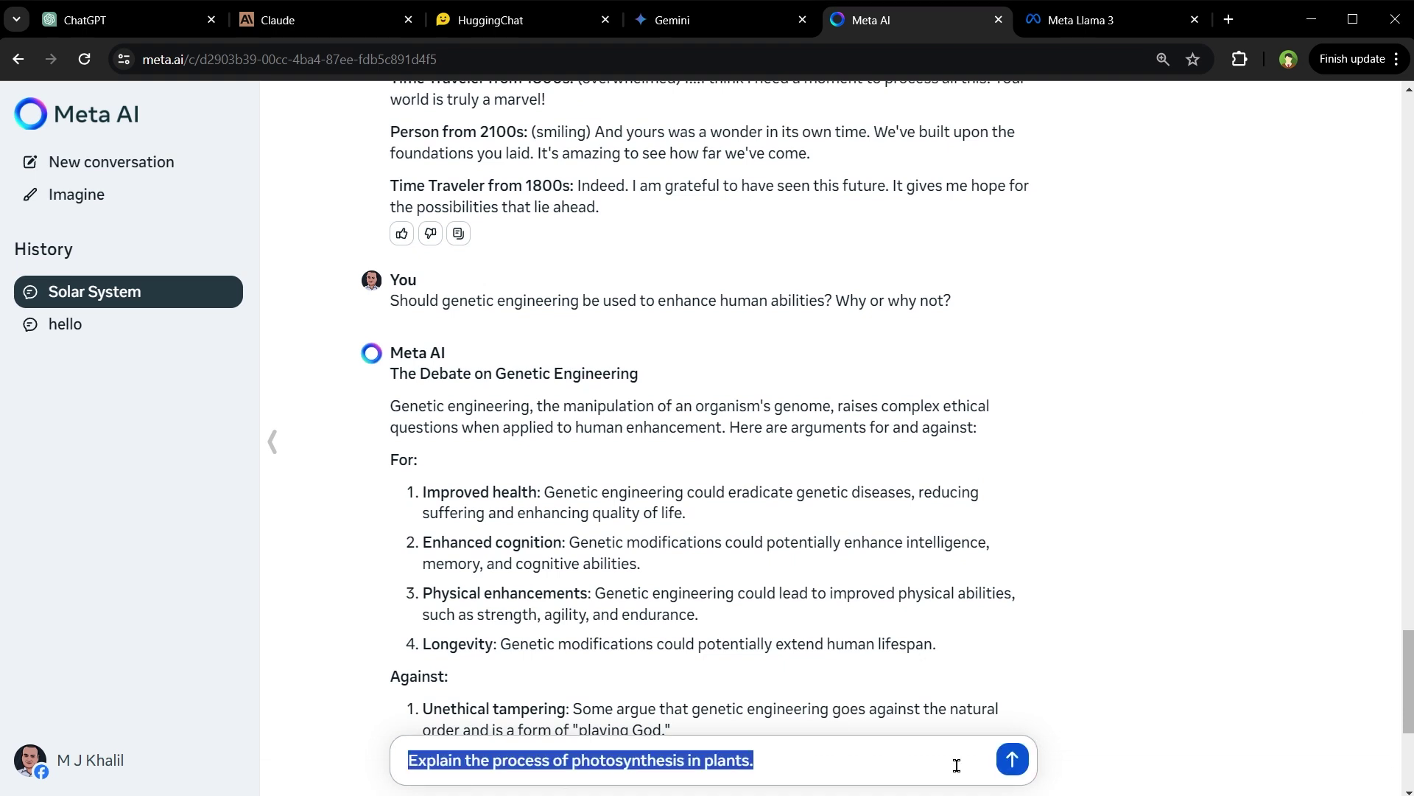
key("Return")
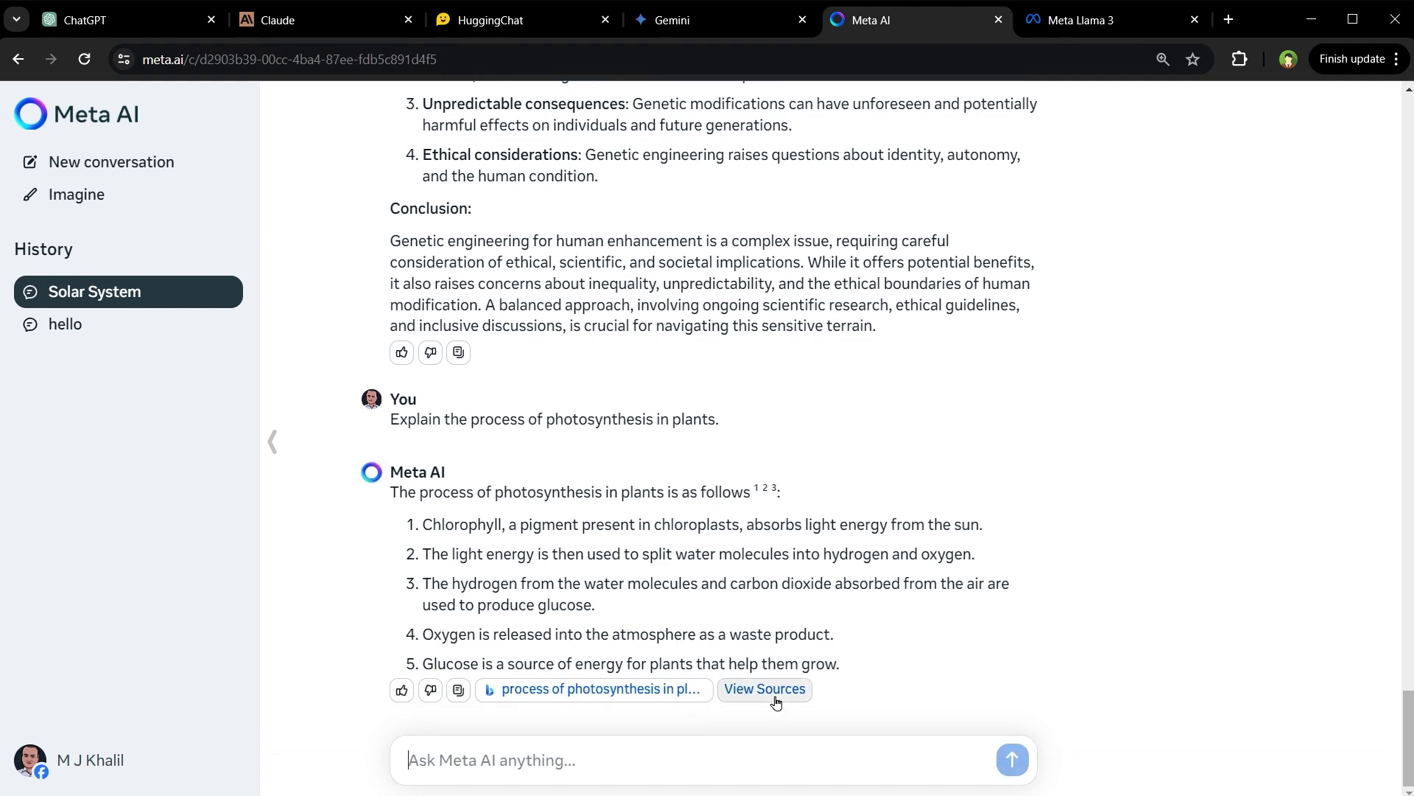
- Read through the five photosynthesis steps, highlighting Chlorophyll, Oxygen and Glucose
double_click(462, 524)
left_click_drag(450, 554, 561, 557)
left_click(584, 572)
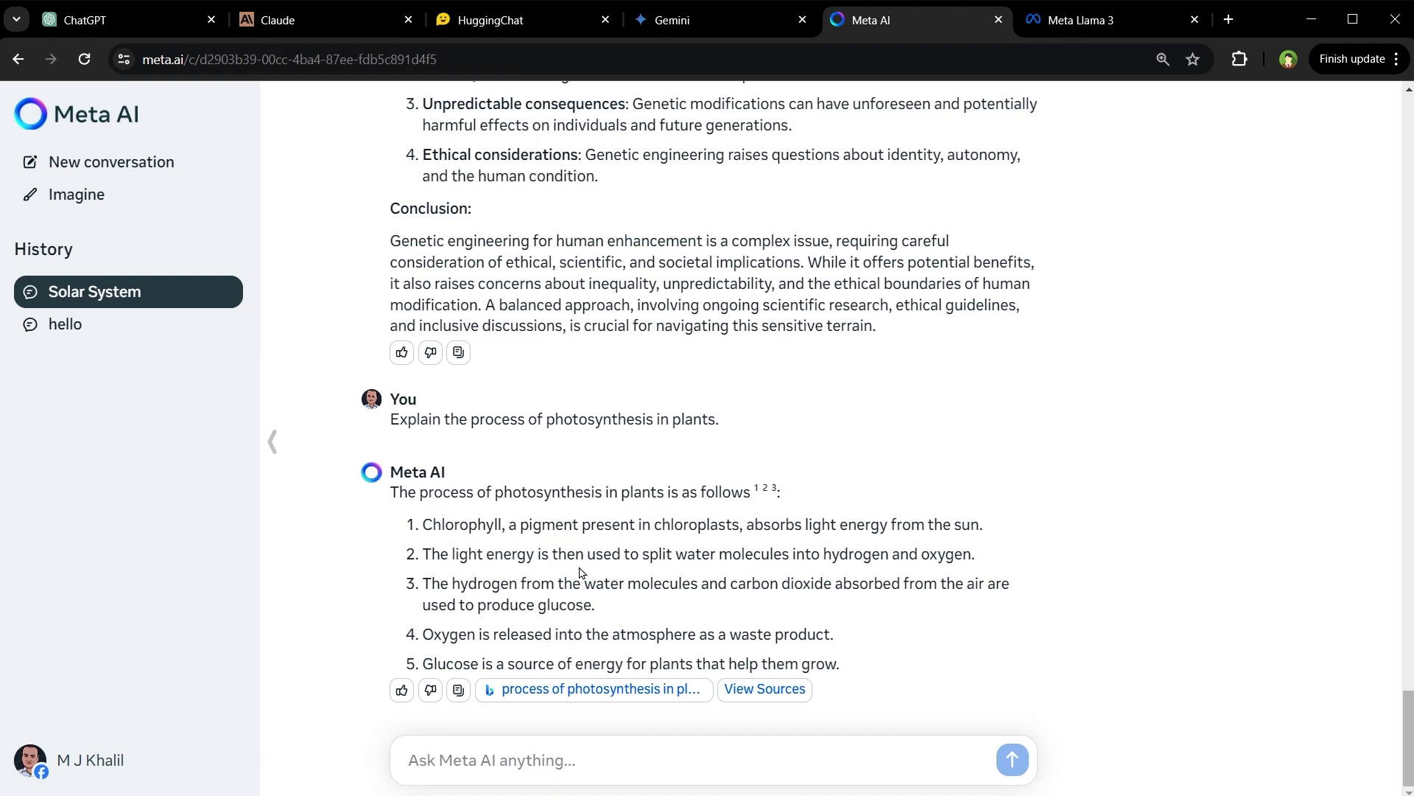
left_click_drag(432, 584, 883, 584)
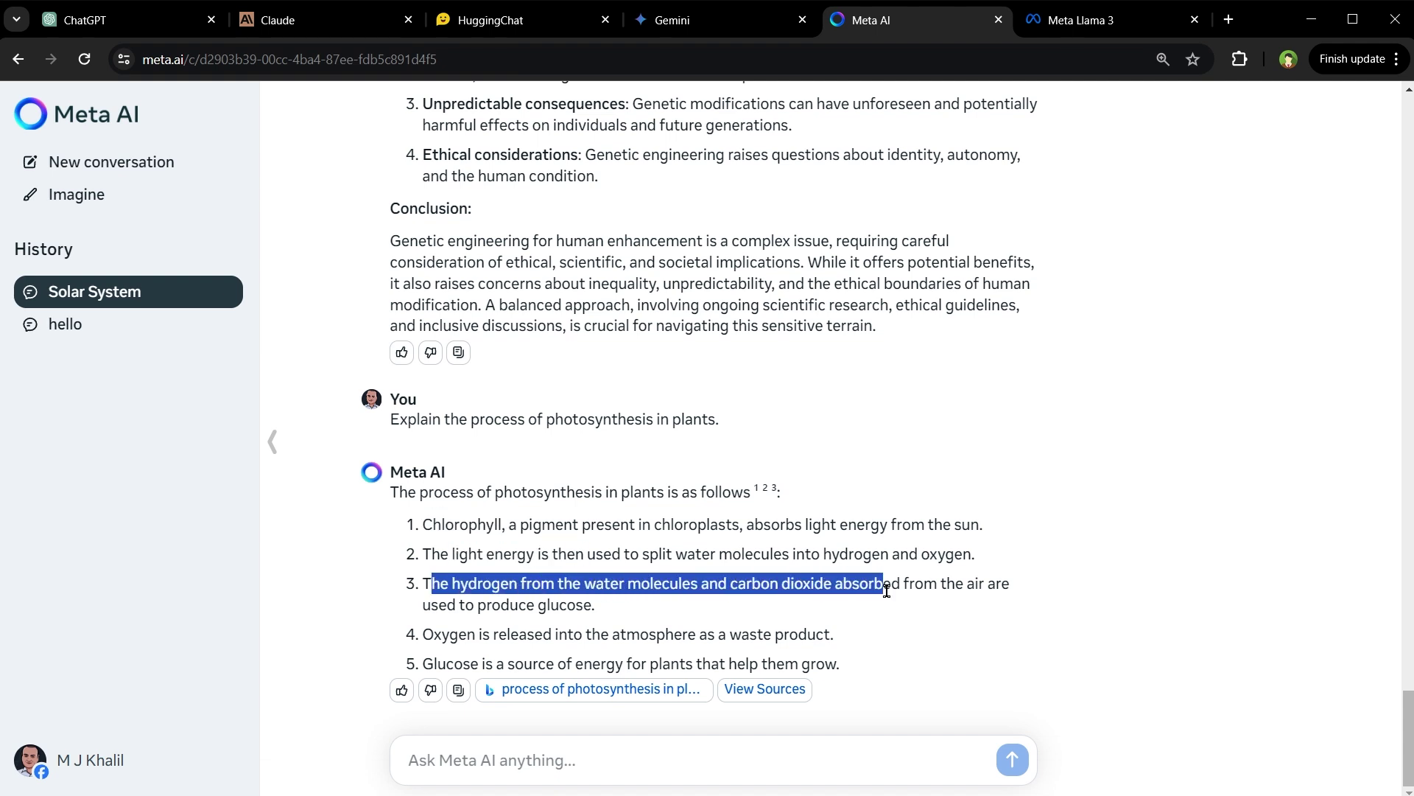
double_click(483, 606)
double_click(453, 635)
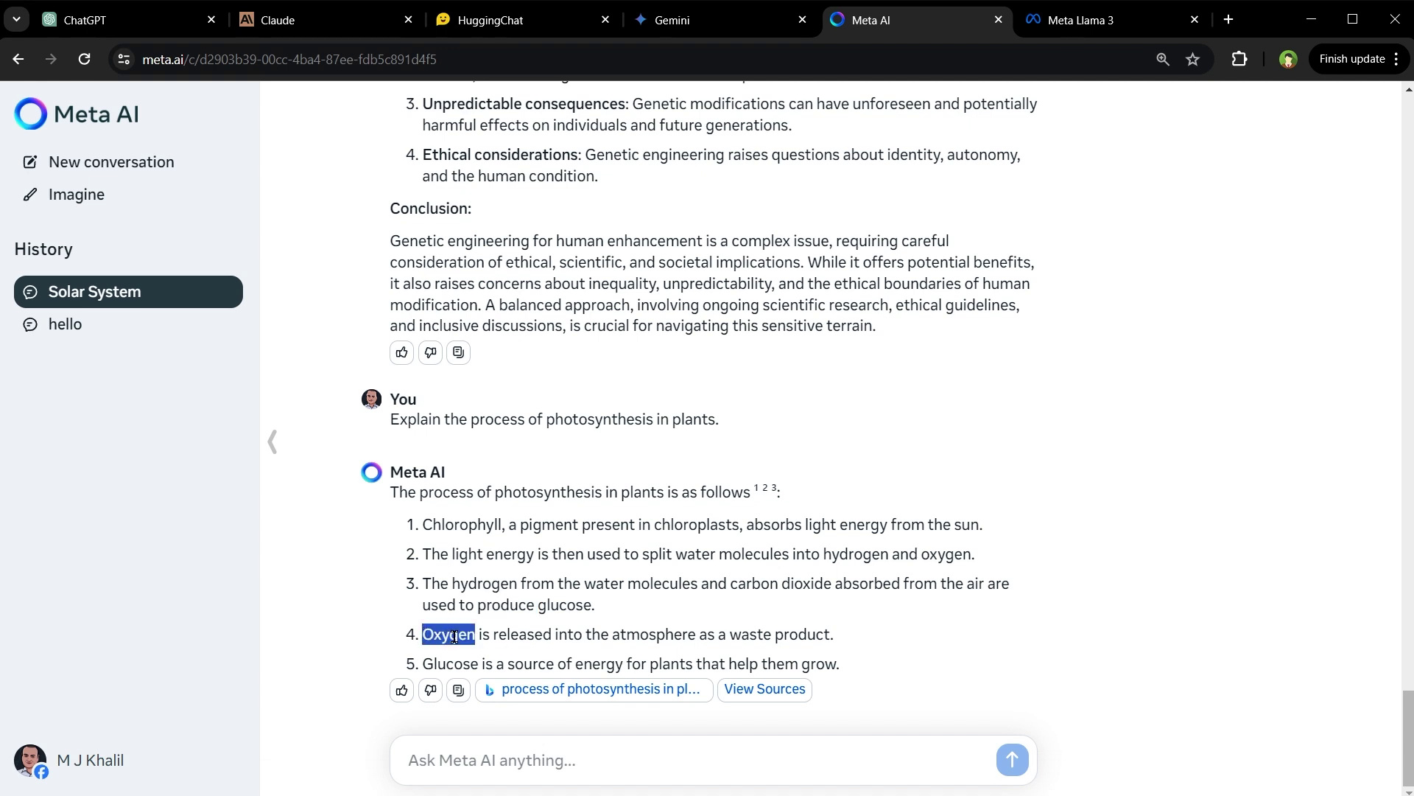
double_click(519, 635)
double_click(457, 658)
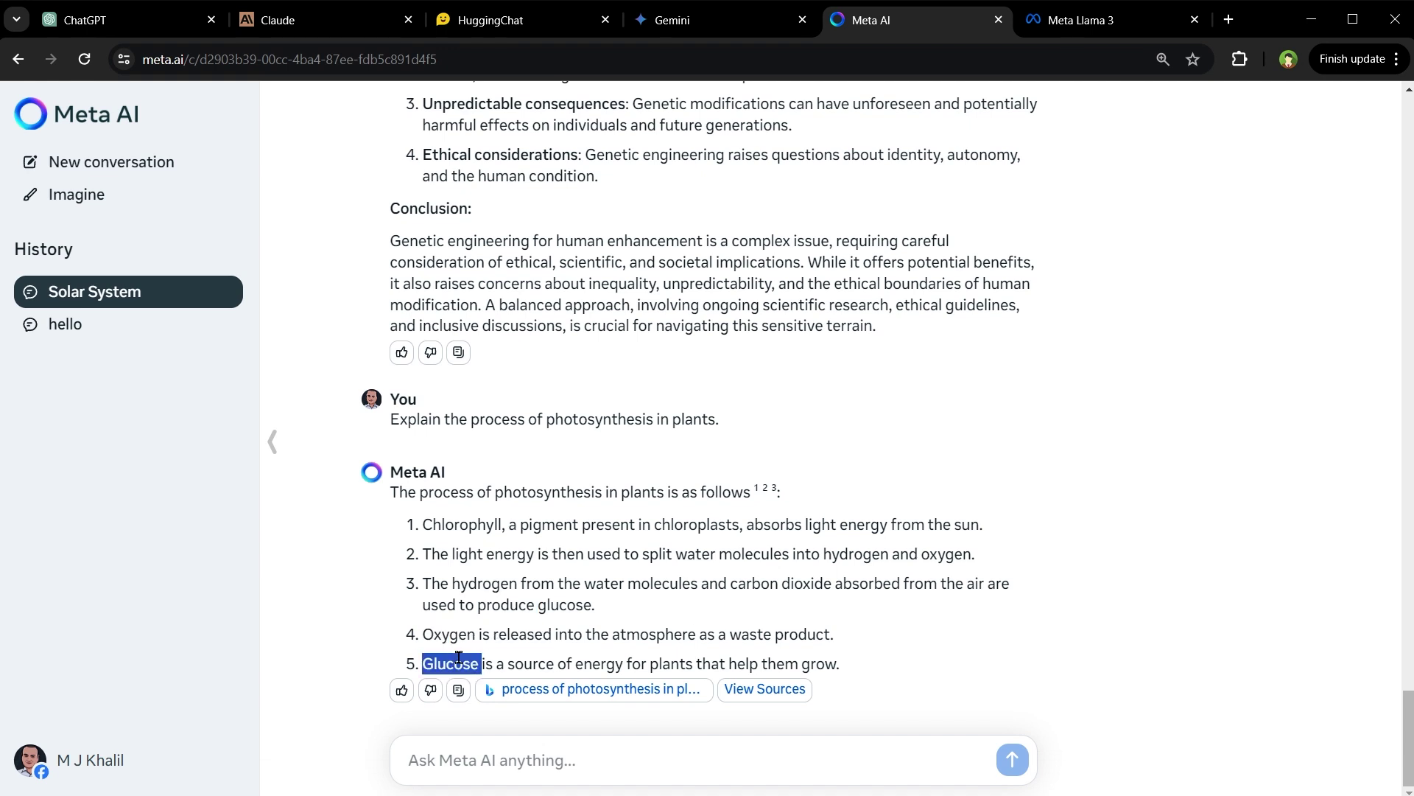
double_click(599, 663)
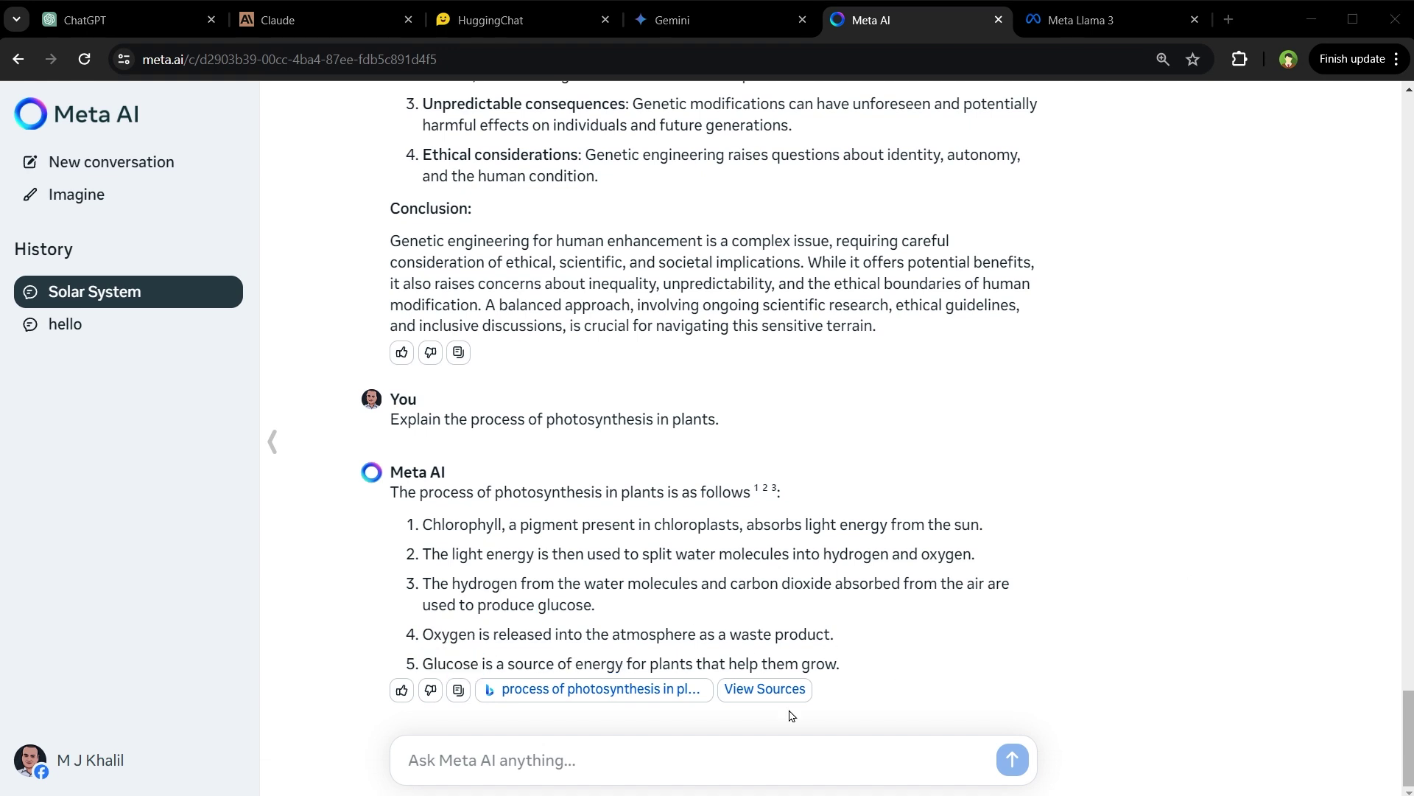
- Request a simple Python program that asks for two numbers and prints their sum
left_click(791, 760)
type("Code a simple program in Python. It should ask one number from me. I will provide the number. It should ask second number. I will provide the second number. After that it should sum those numbers and print the answer.")
key("shift+Up")
key("shift+Up")
key("shift+Up")
key("shift+Up")
key("shift+Up")
key("shift+Up")
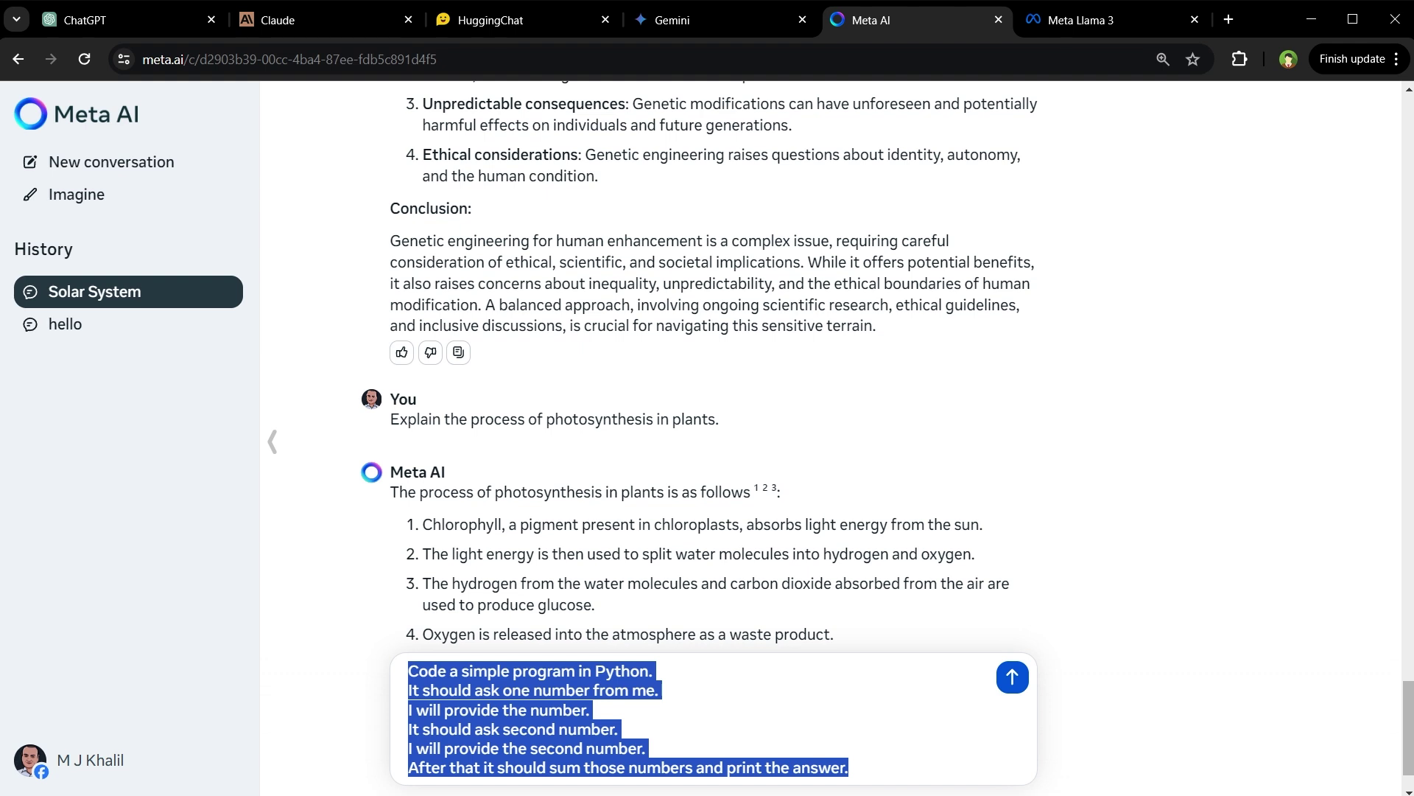
key("Return")
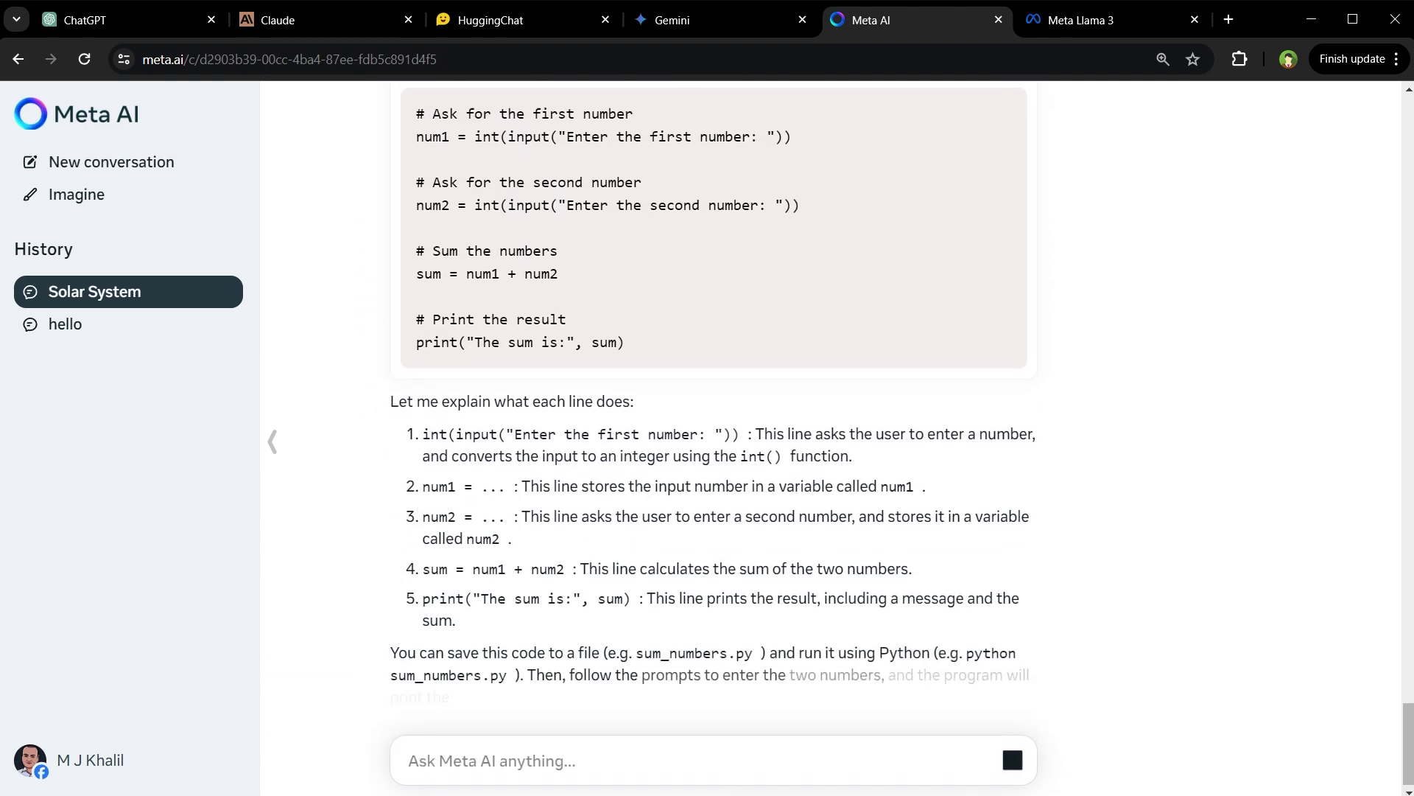
- Review the generated num1/num2 code, select it and copy it
scroll(749, 466, "up", 2)
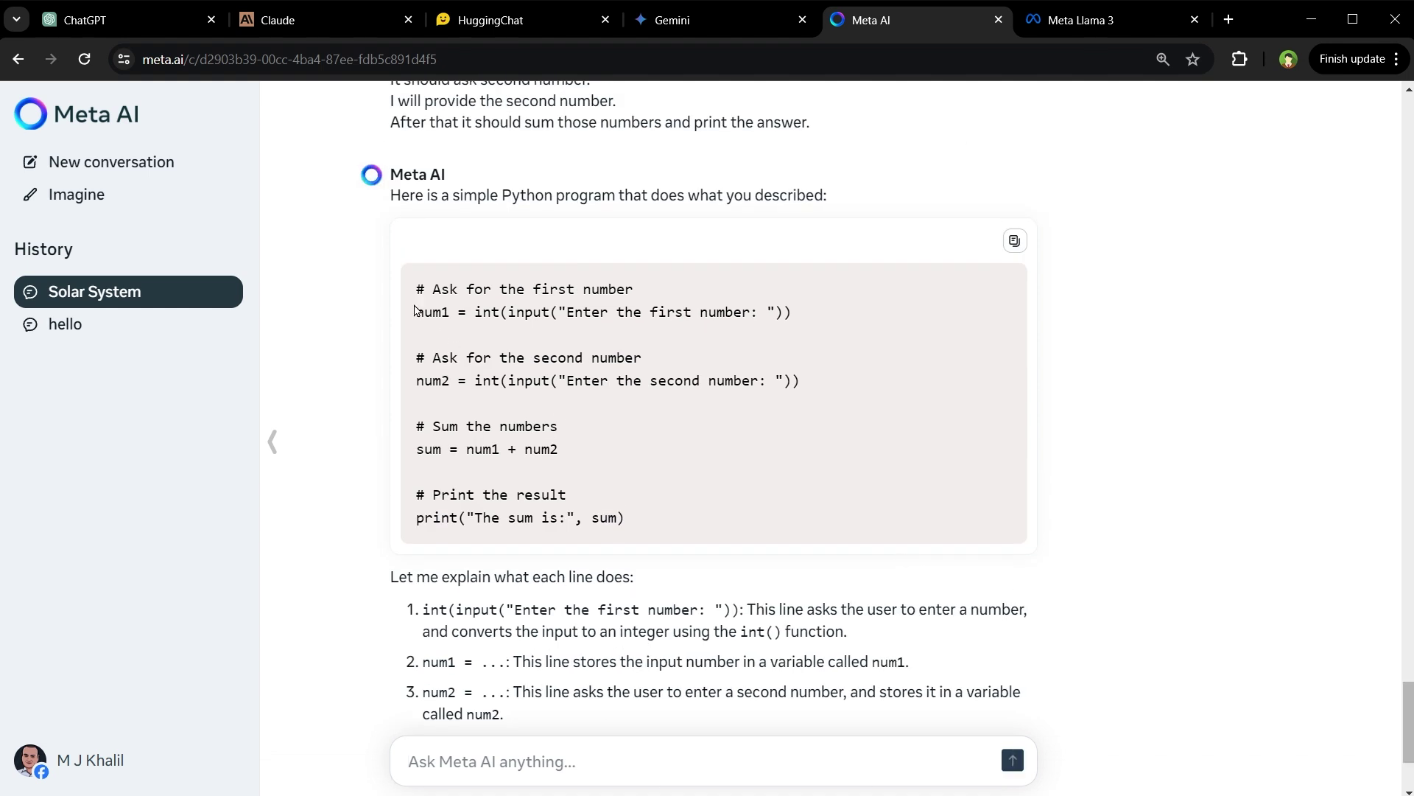
double_click(528, 312)
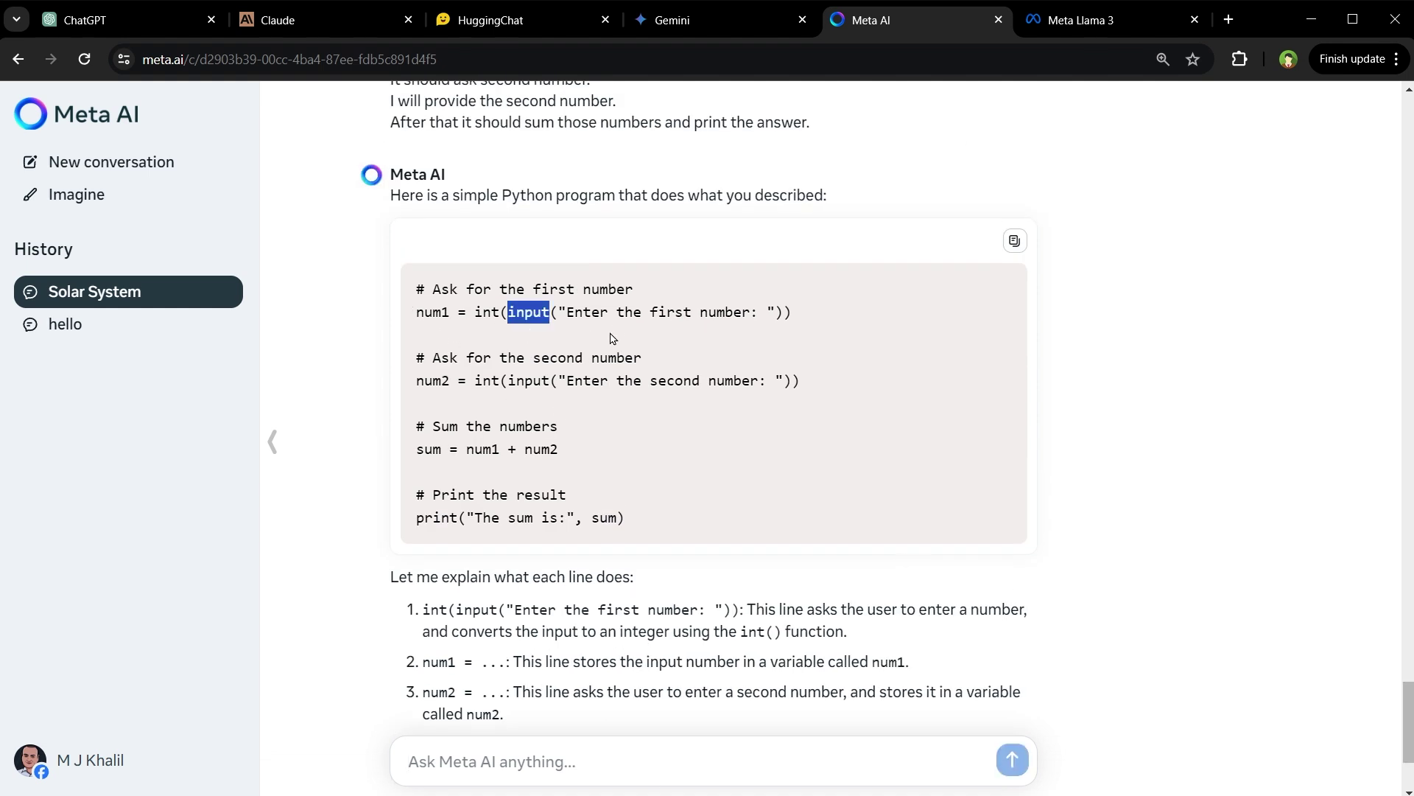
double_click(512, 382)
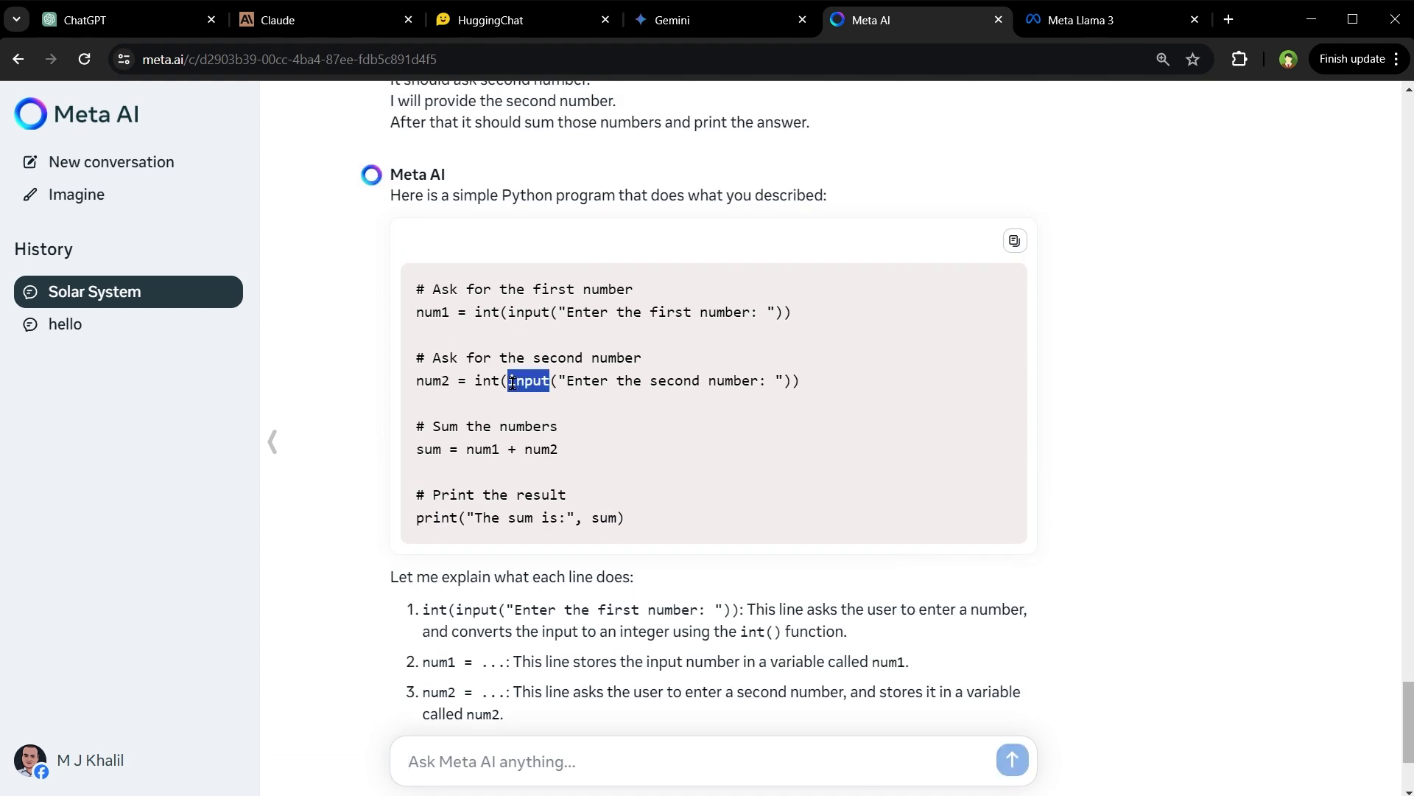
left_click_drag(610, 383, 730, 383)
left_click(719, 386)
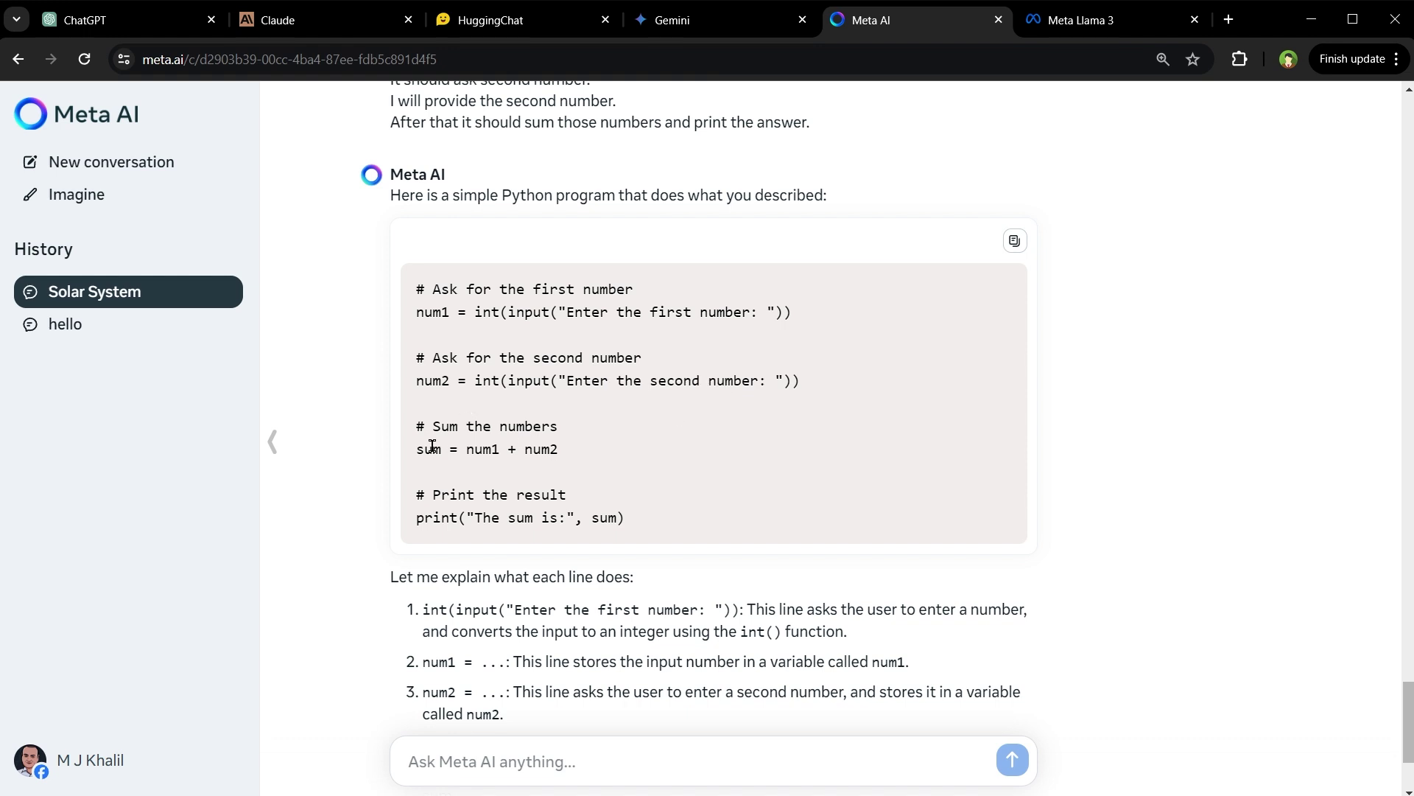
left_click_drag(644, 520, 410, 290)
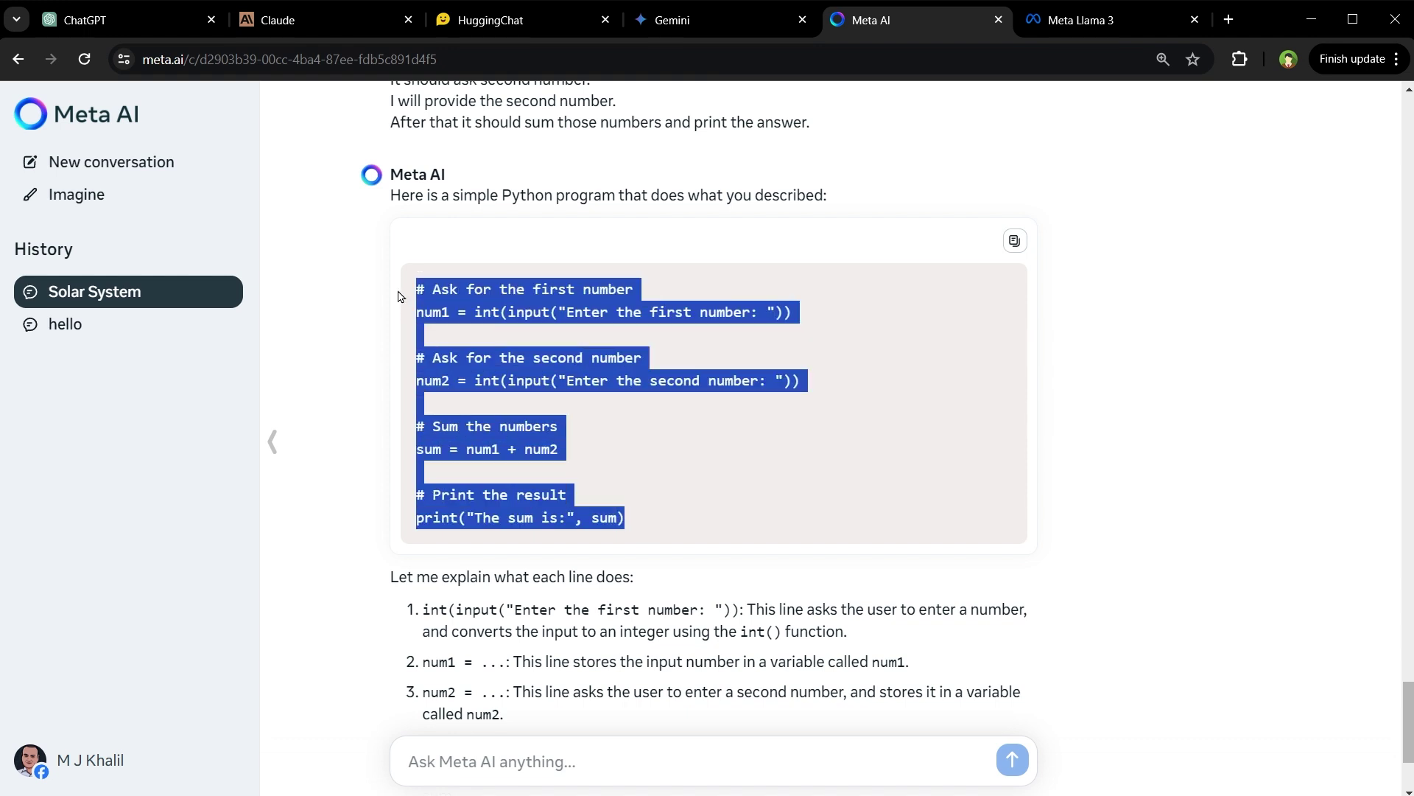
left_click(1014, 240)
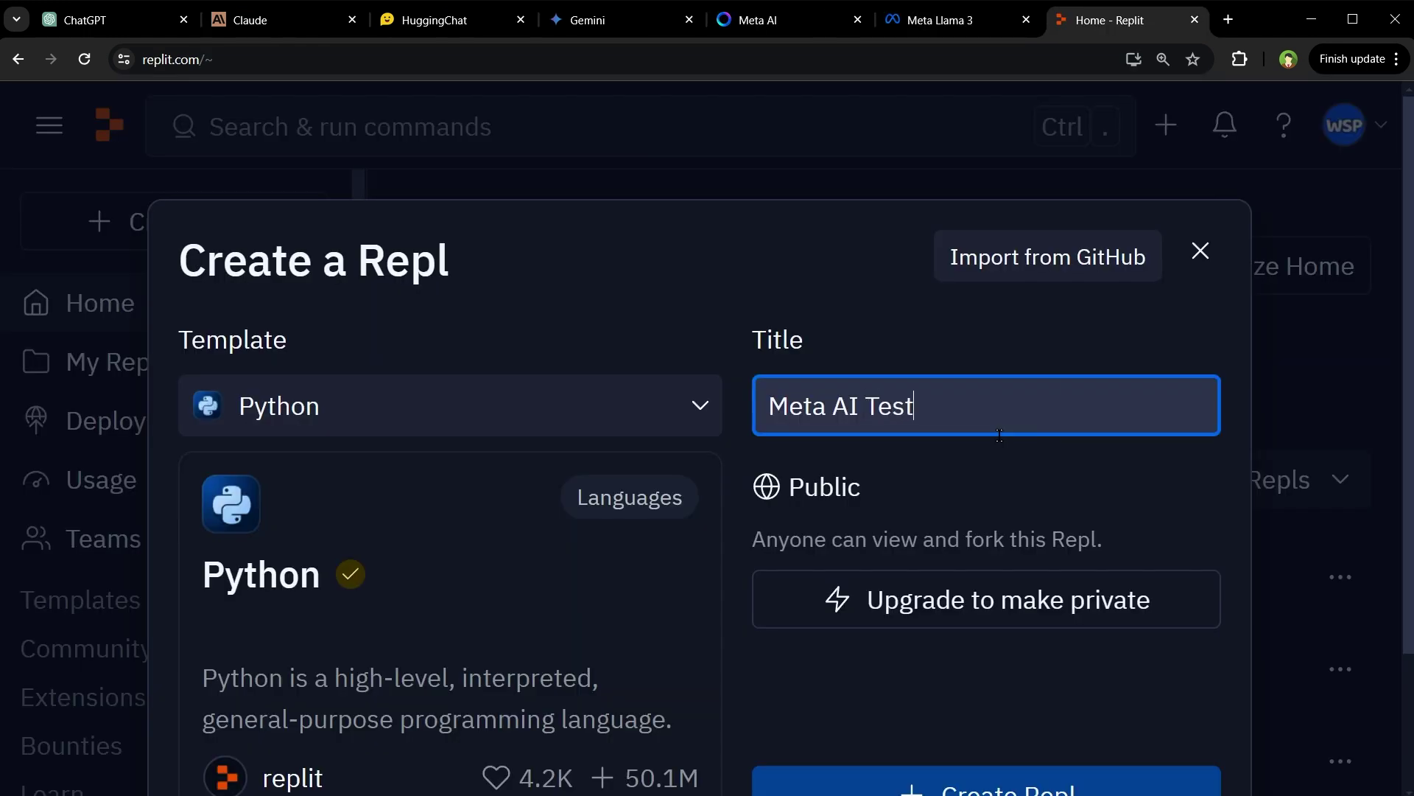
- Create the 'Meta AI Test' Python Repl and run it, entering 4 and 9 to get 13
scroll(999, 435, "down", 3)
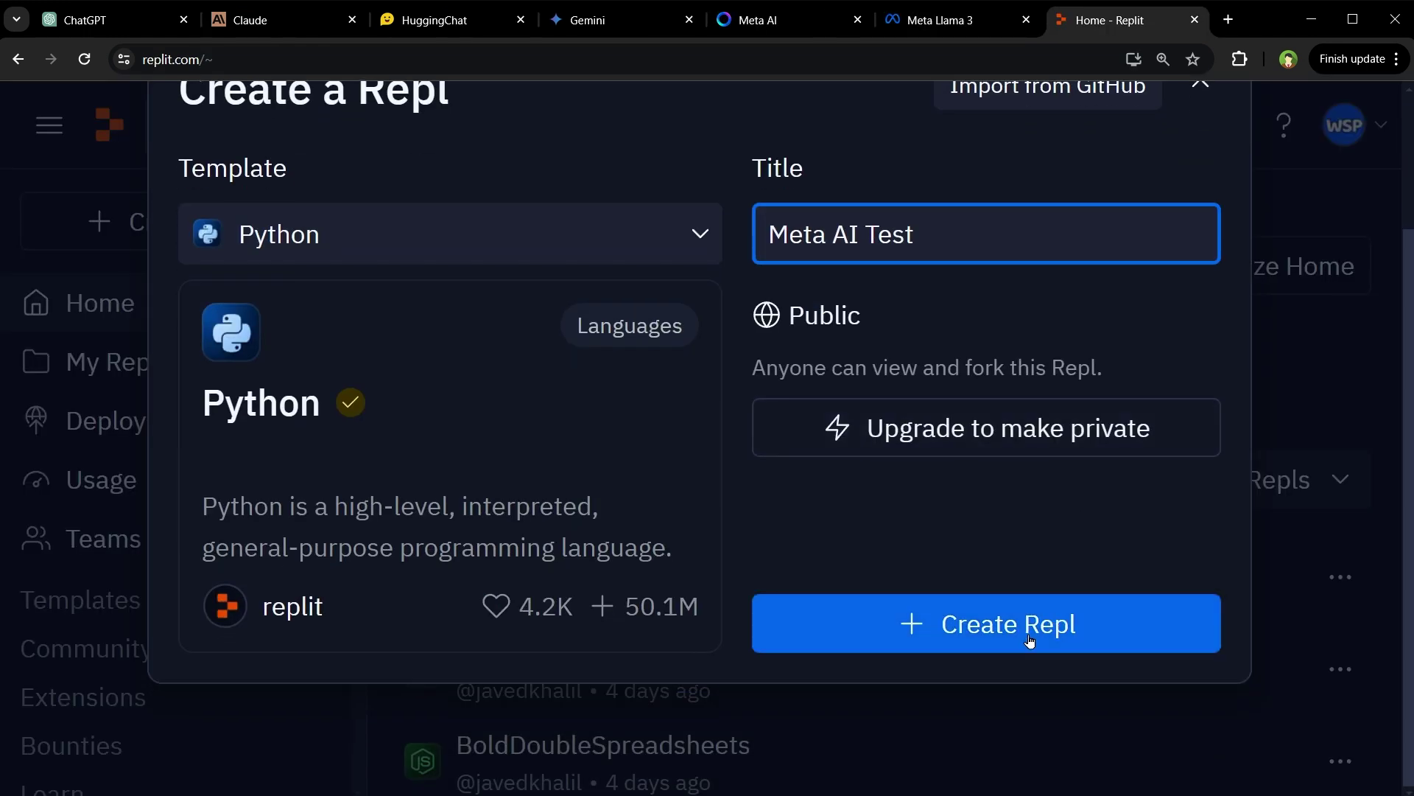
left_click(1029, 628)
left_click(674, 116)
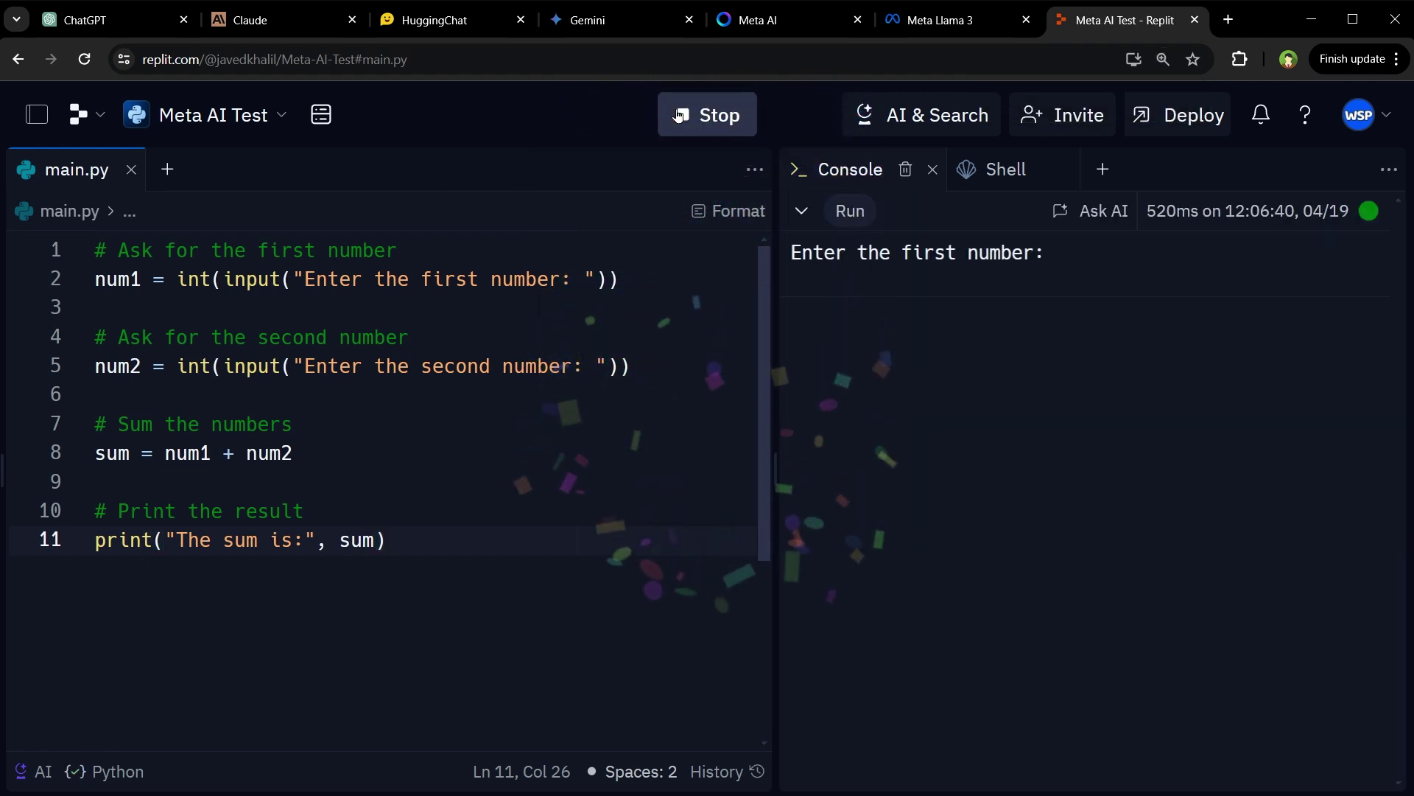
left_click(1132, 258)
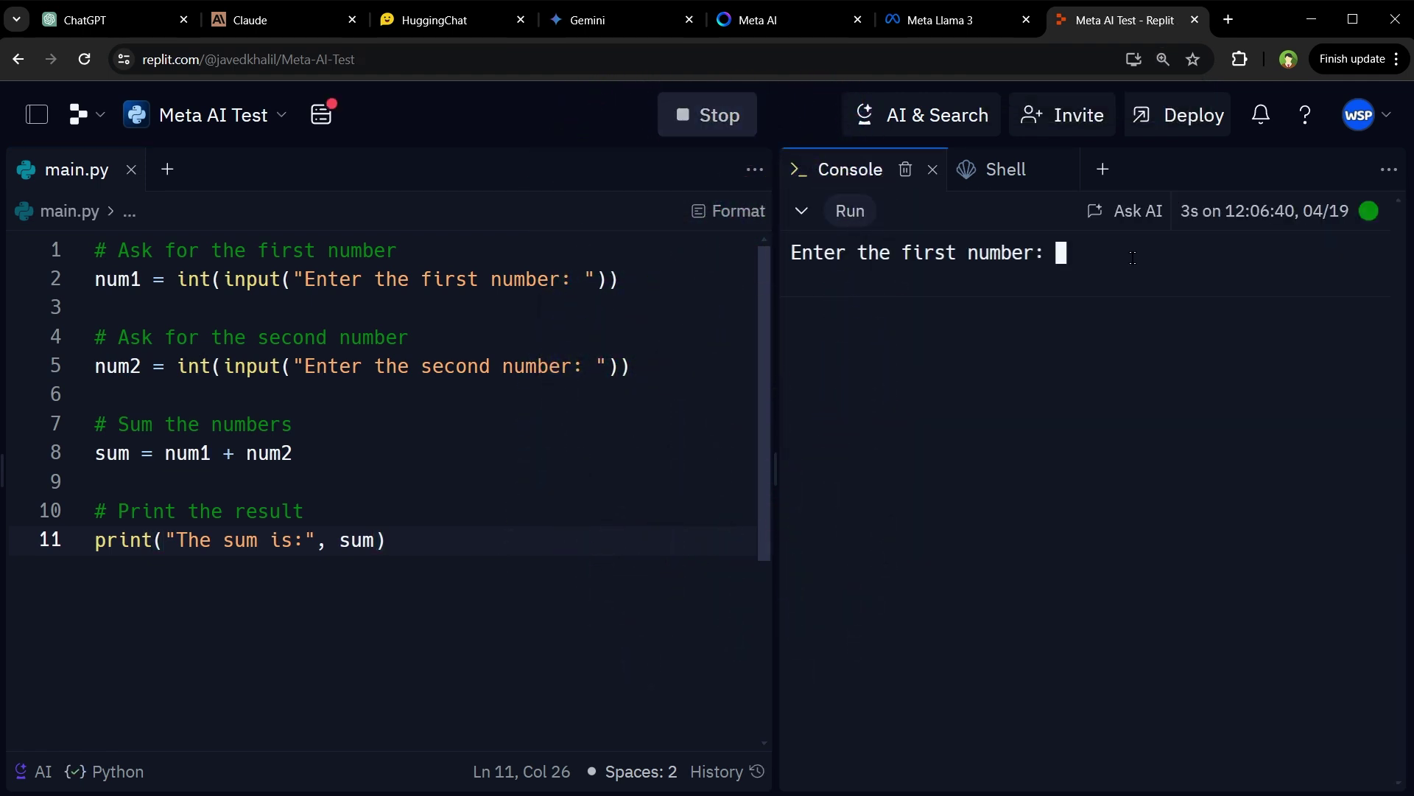
type("4")
key("Return")
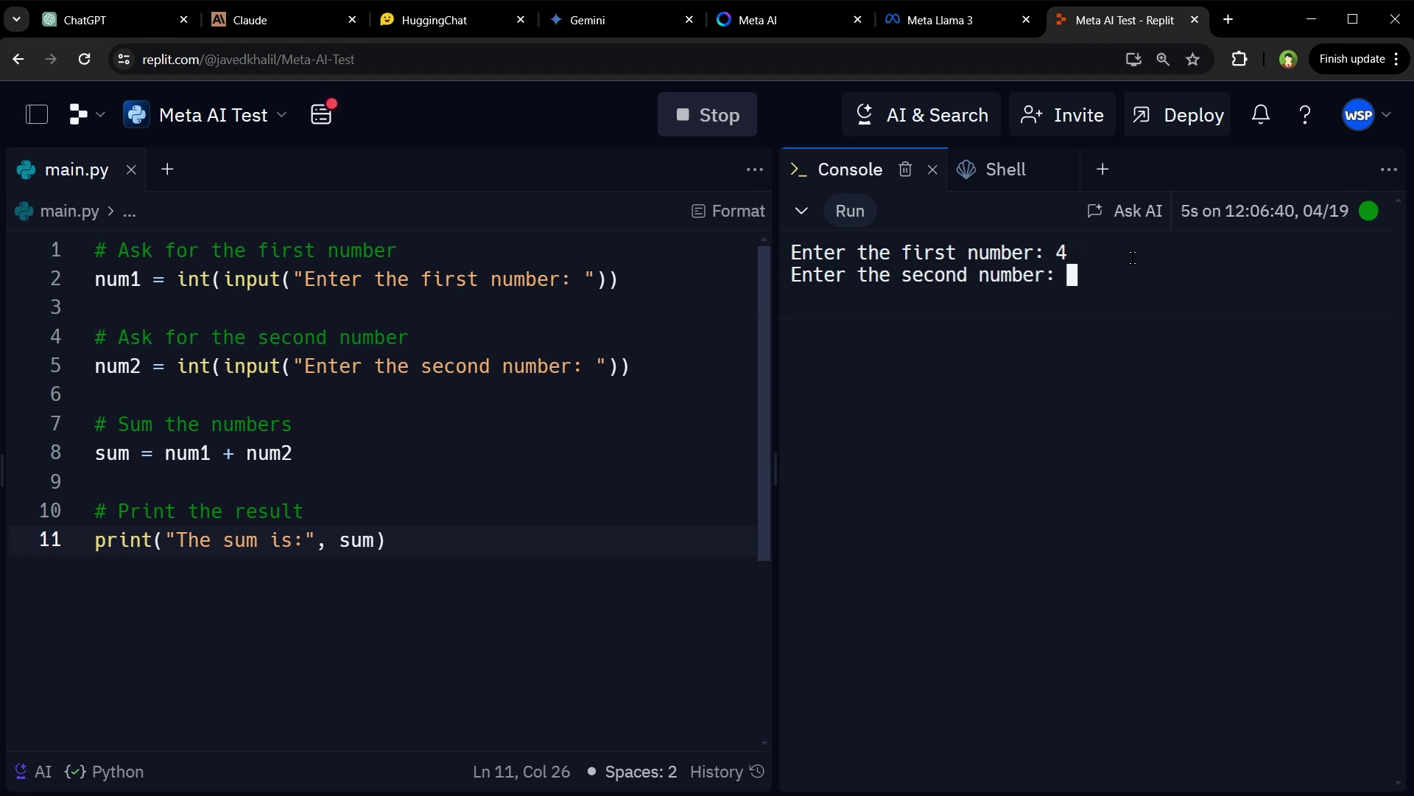
type("9")
key("Return")
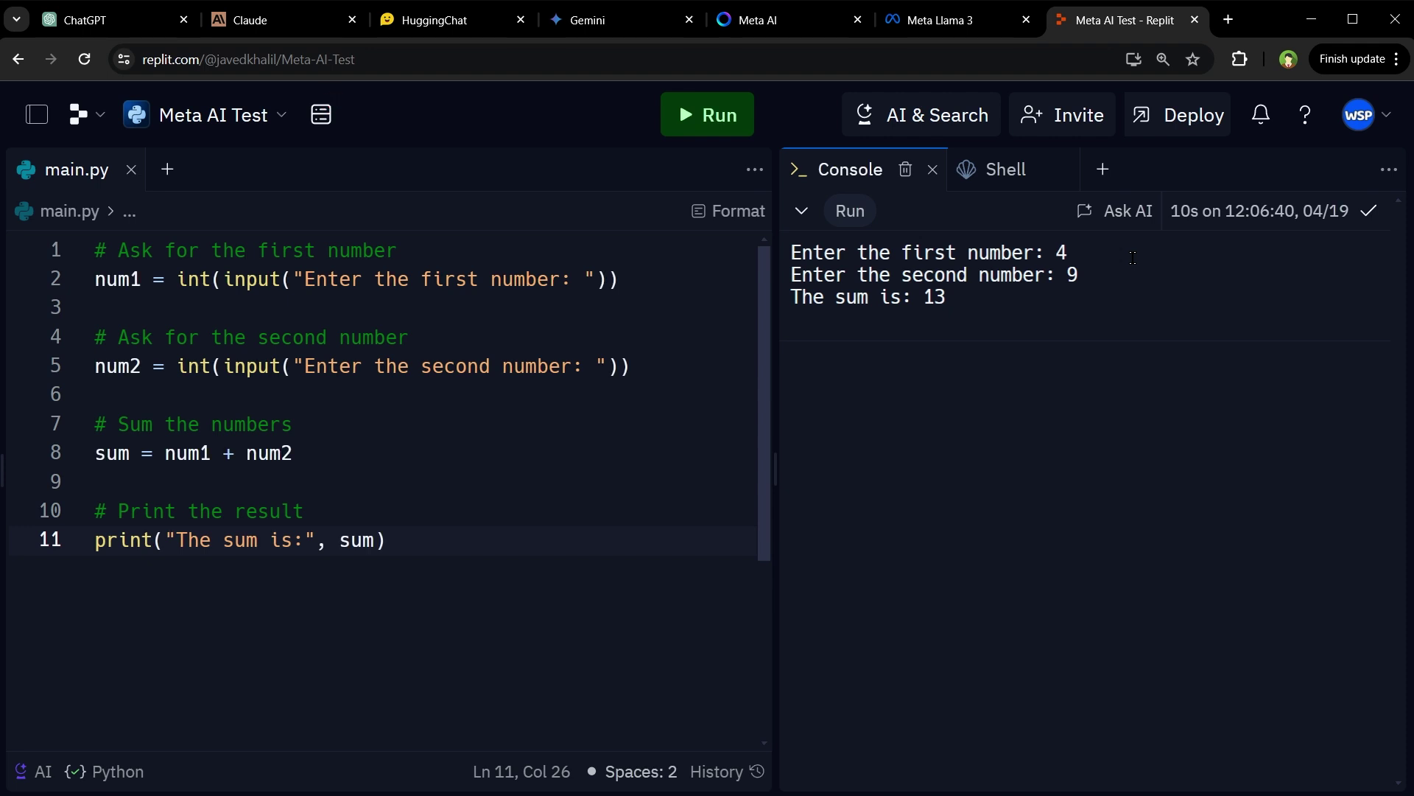
- Widen the console output pane and return to the Meta AI chat
left_click_drag(775, 465, 706, 462)
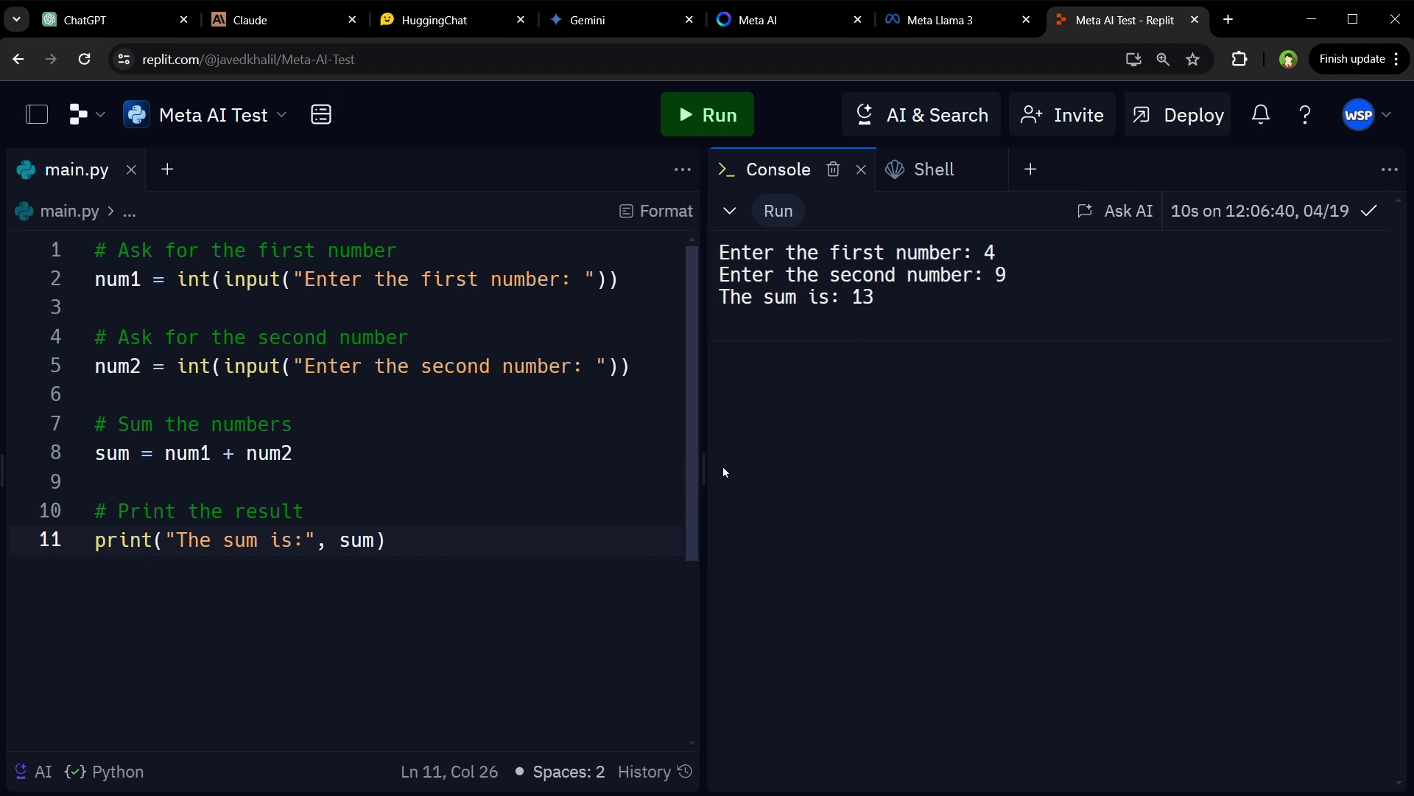
key("ctrl+5")
left_click_drag(413, 368, 733, 568)
left_click(774, 578)
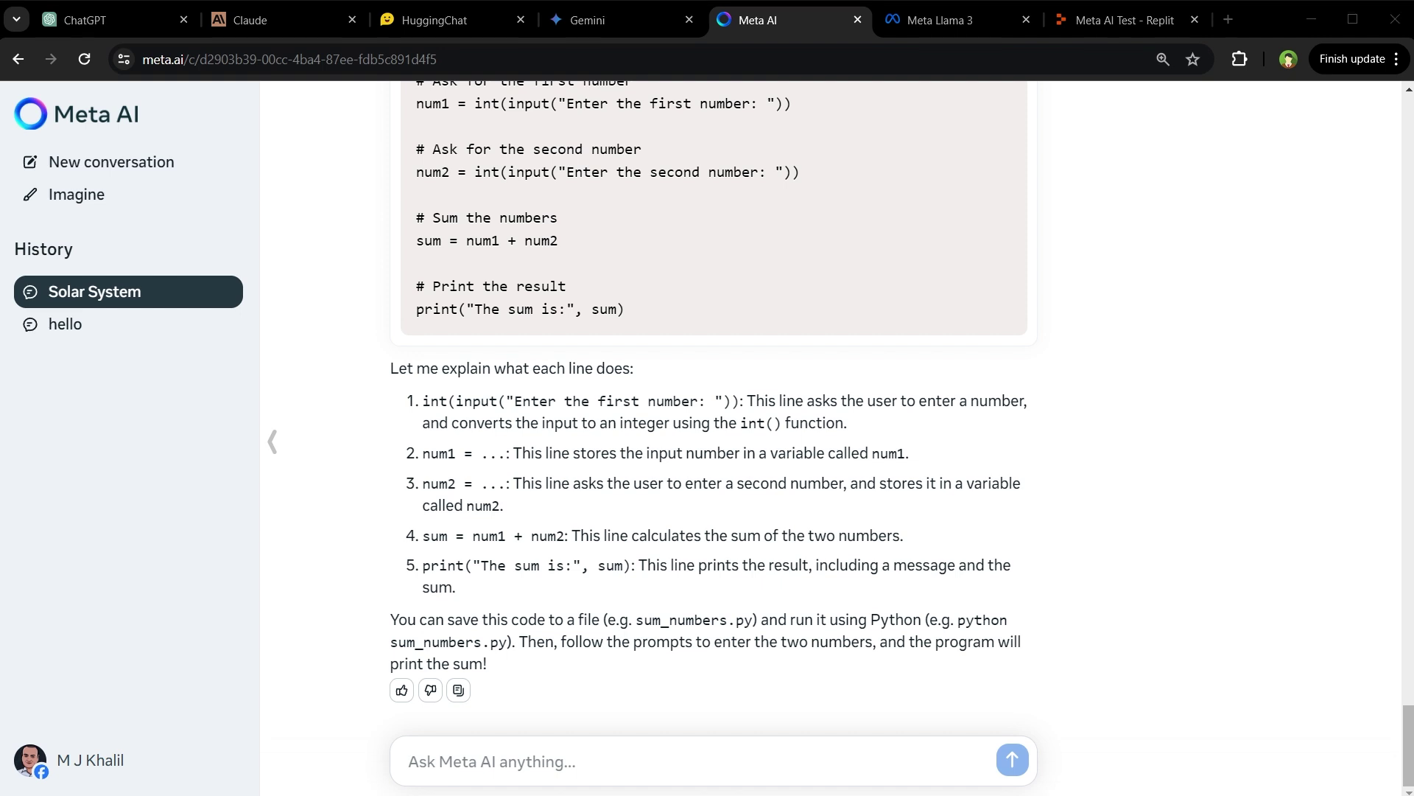
- Ask what main challenge the robot faced in the underwater city, then scroll back toward the planets answer
left_click(613, 776)
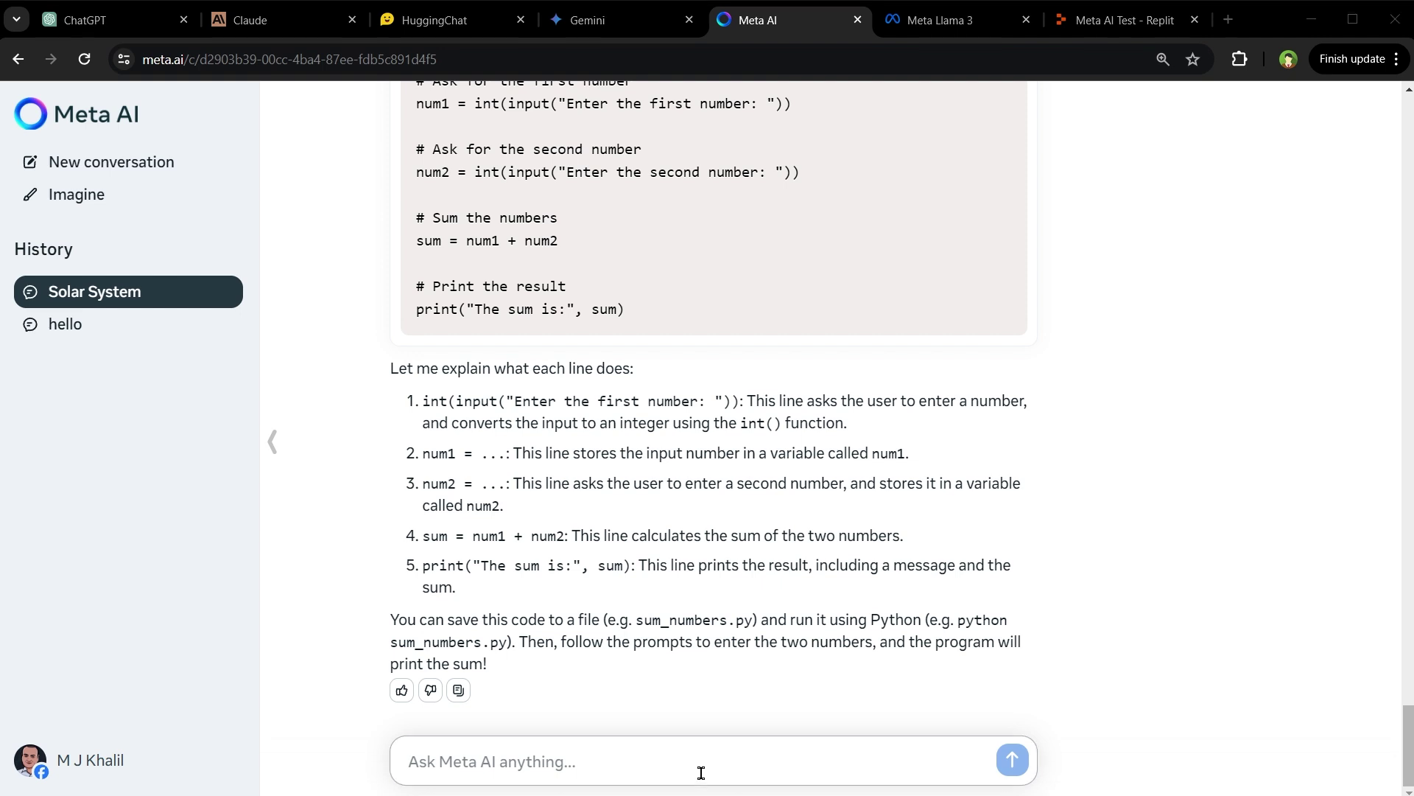
key("ctrl+v")
key("ctrl+a")
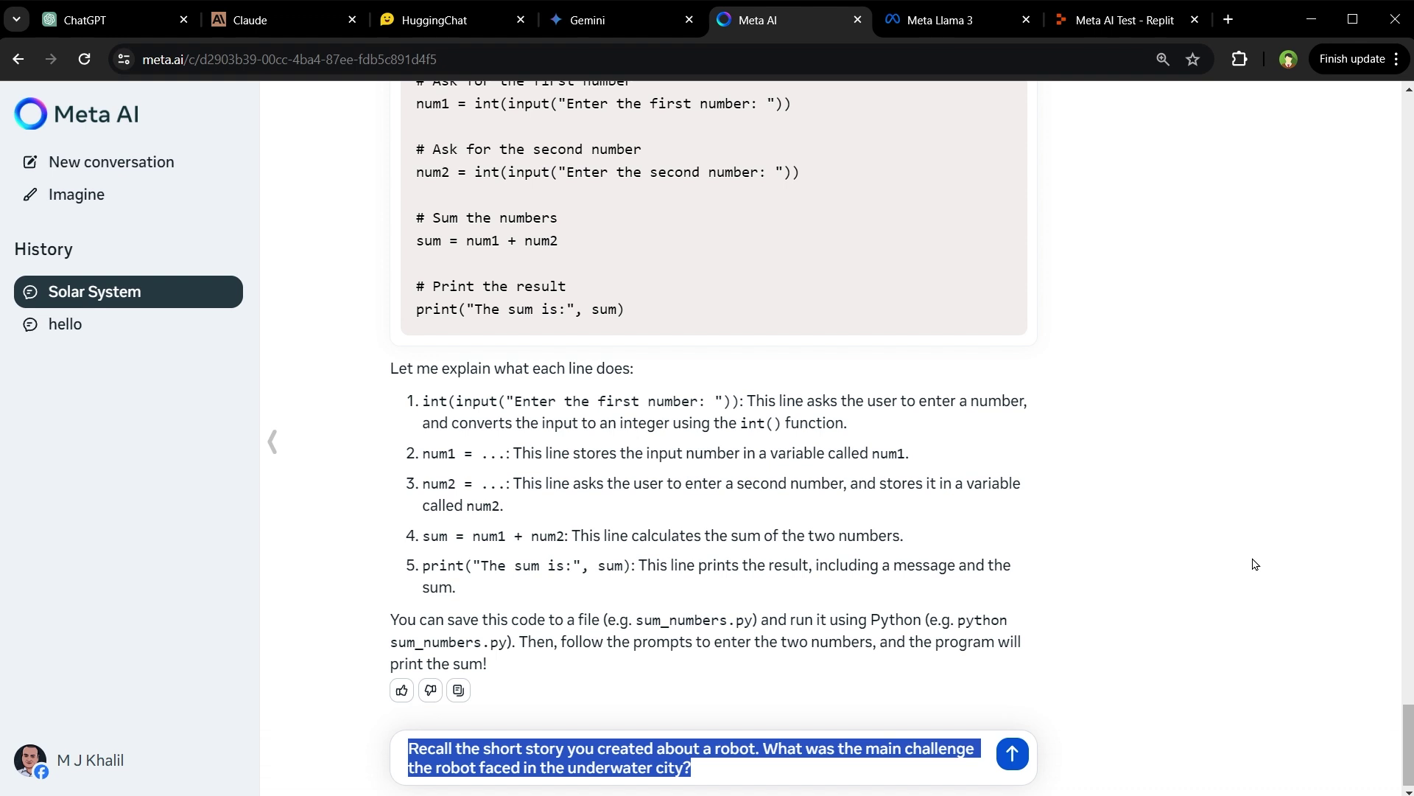
key("Return")
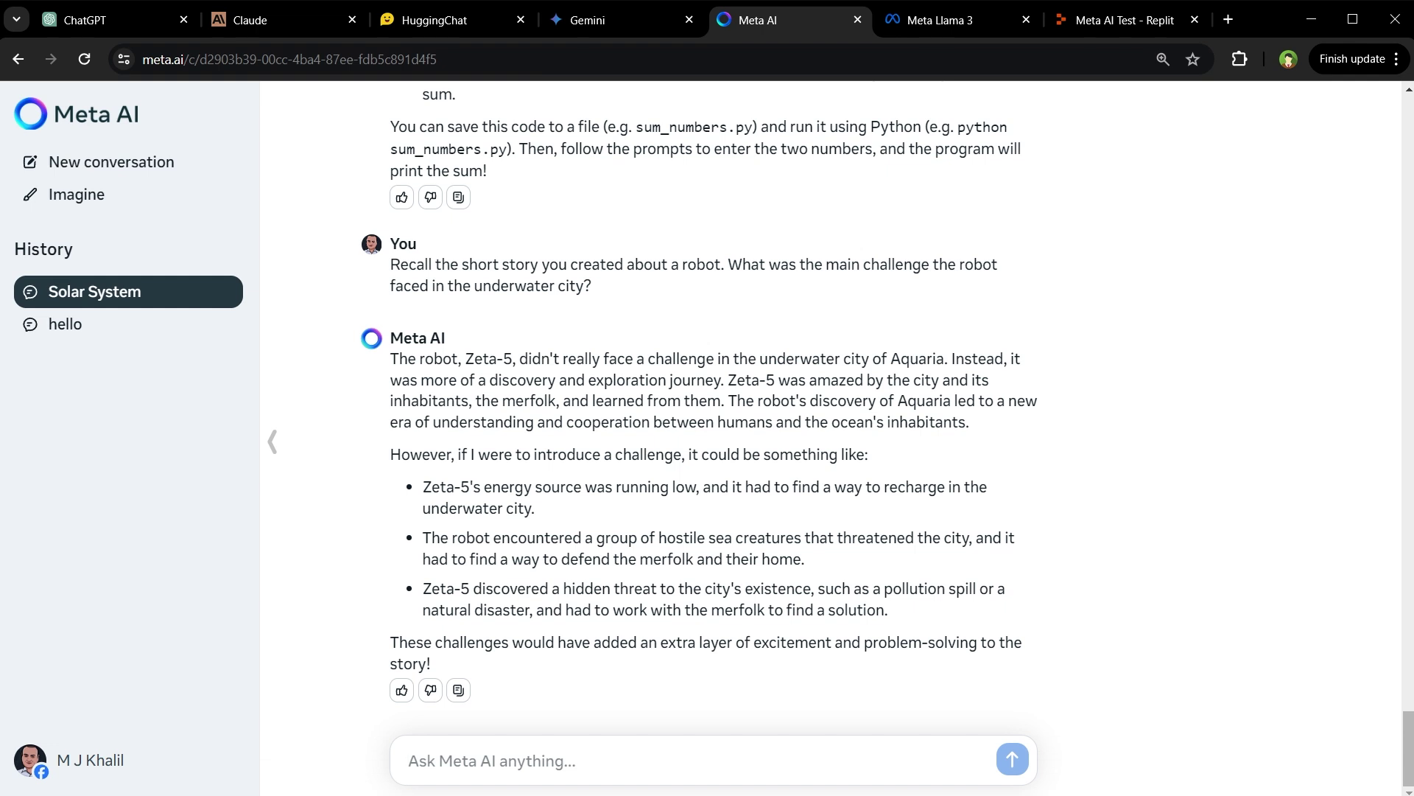
scroll(1052, 420, "up", 20)
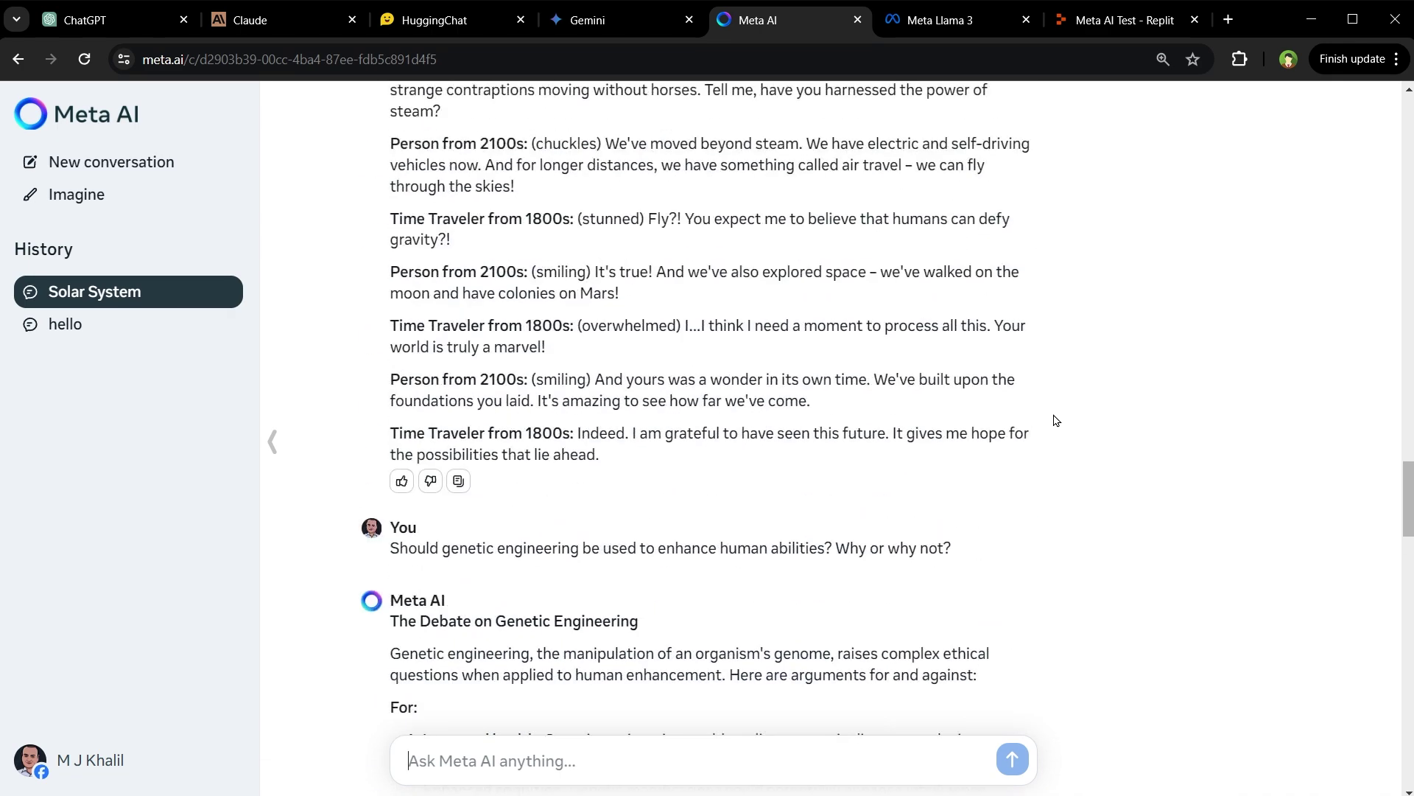
scroll(1052, 420, "up", 20)
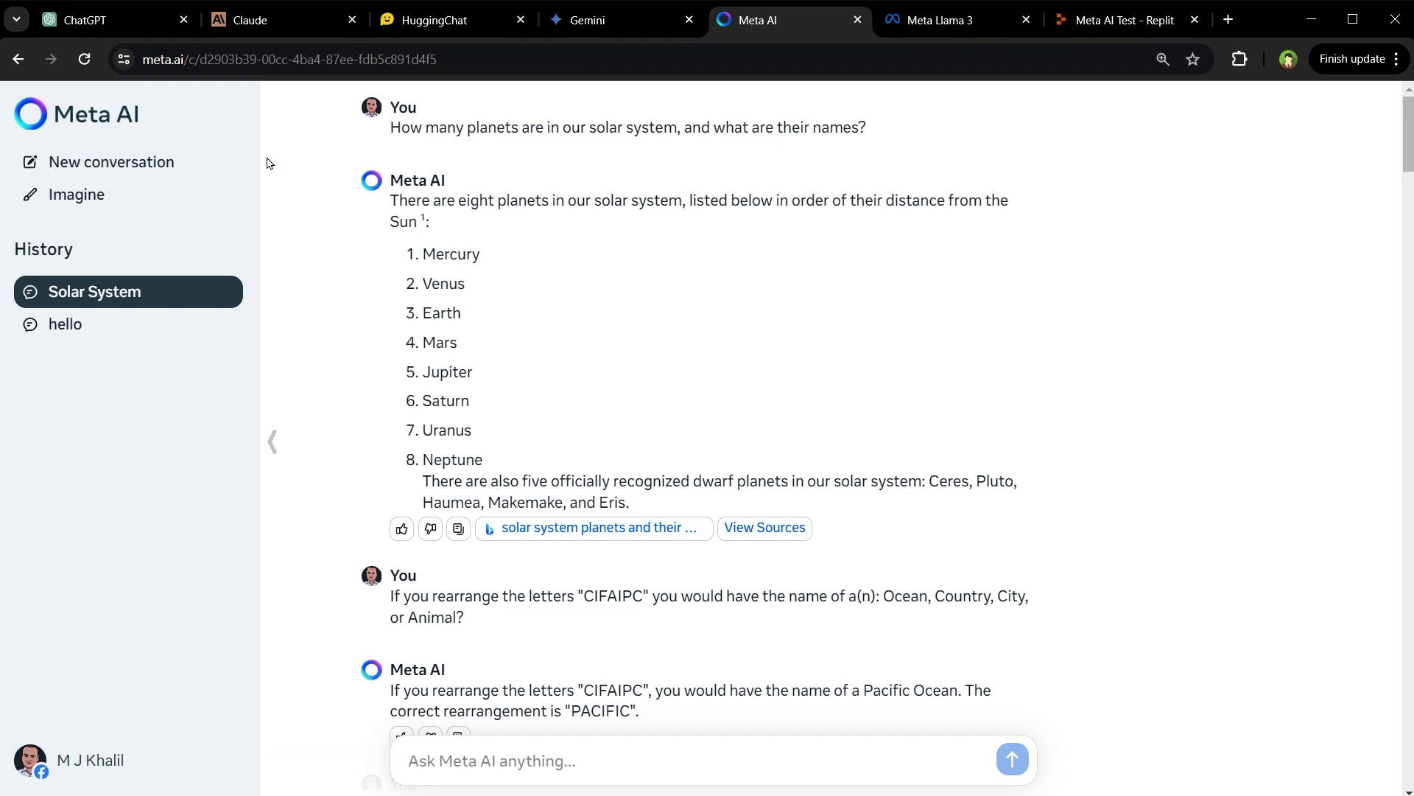
- Use the Imagine page's 'a logo for an intergalactic society' suggestion to generate Star Guild logos
left_click(74, 203)
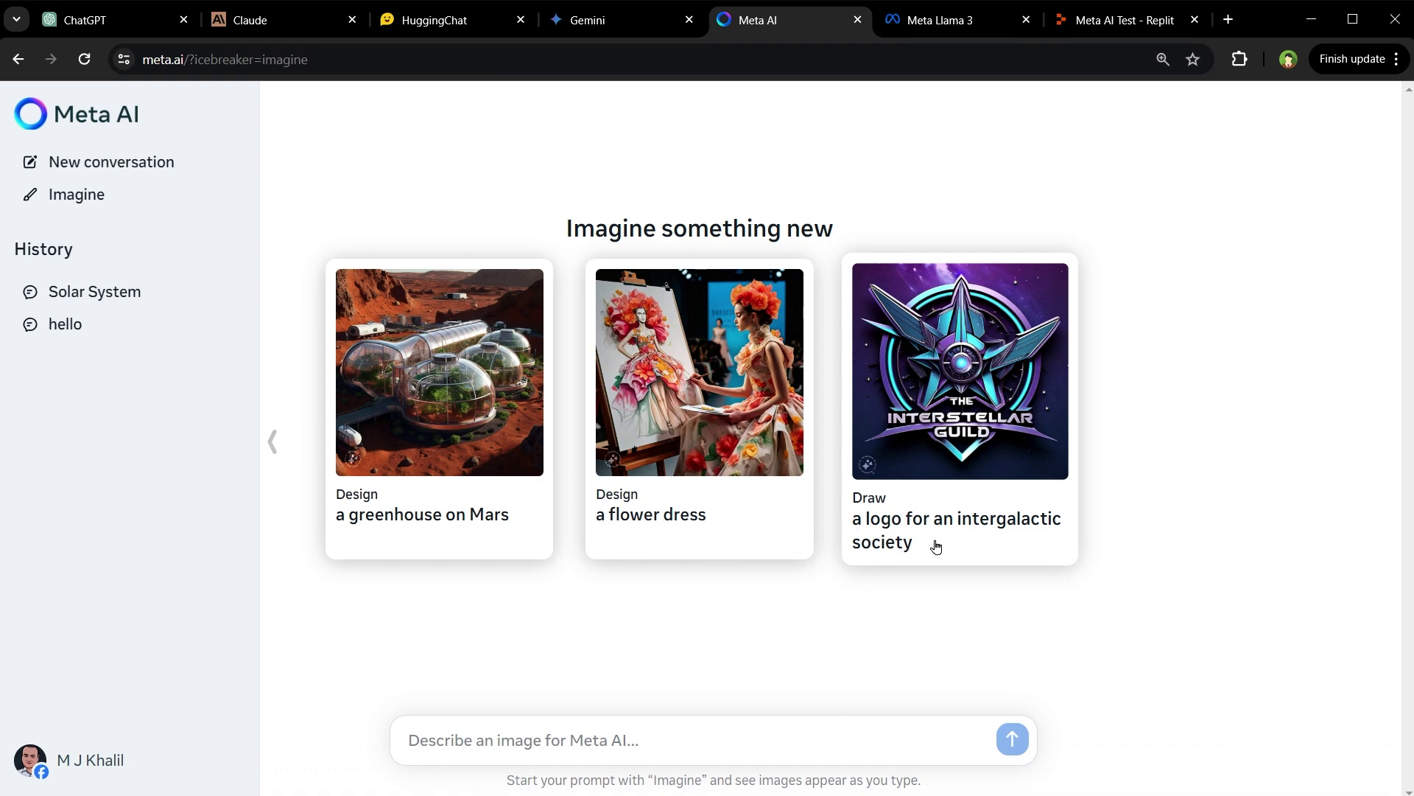
left_click(925, 435)
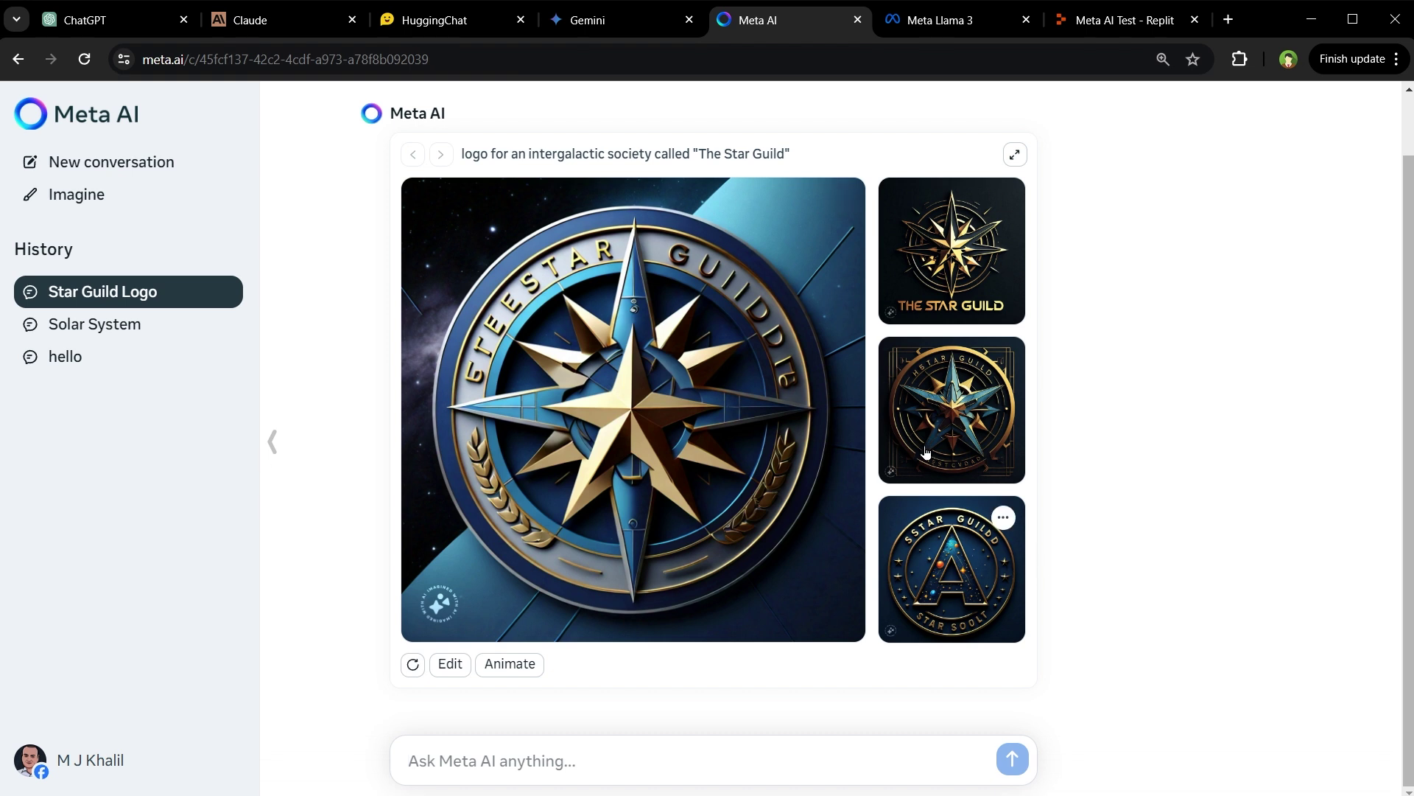
- Paste and send the request for a famous person in an Iron Man suit, then send it again
mouse_move(957, 310)
left_click(808, 759)
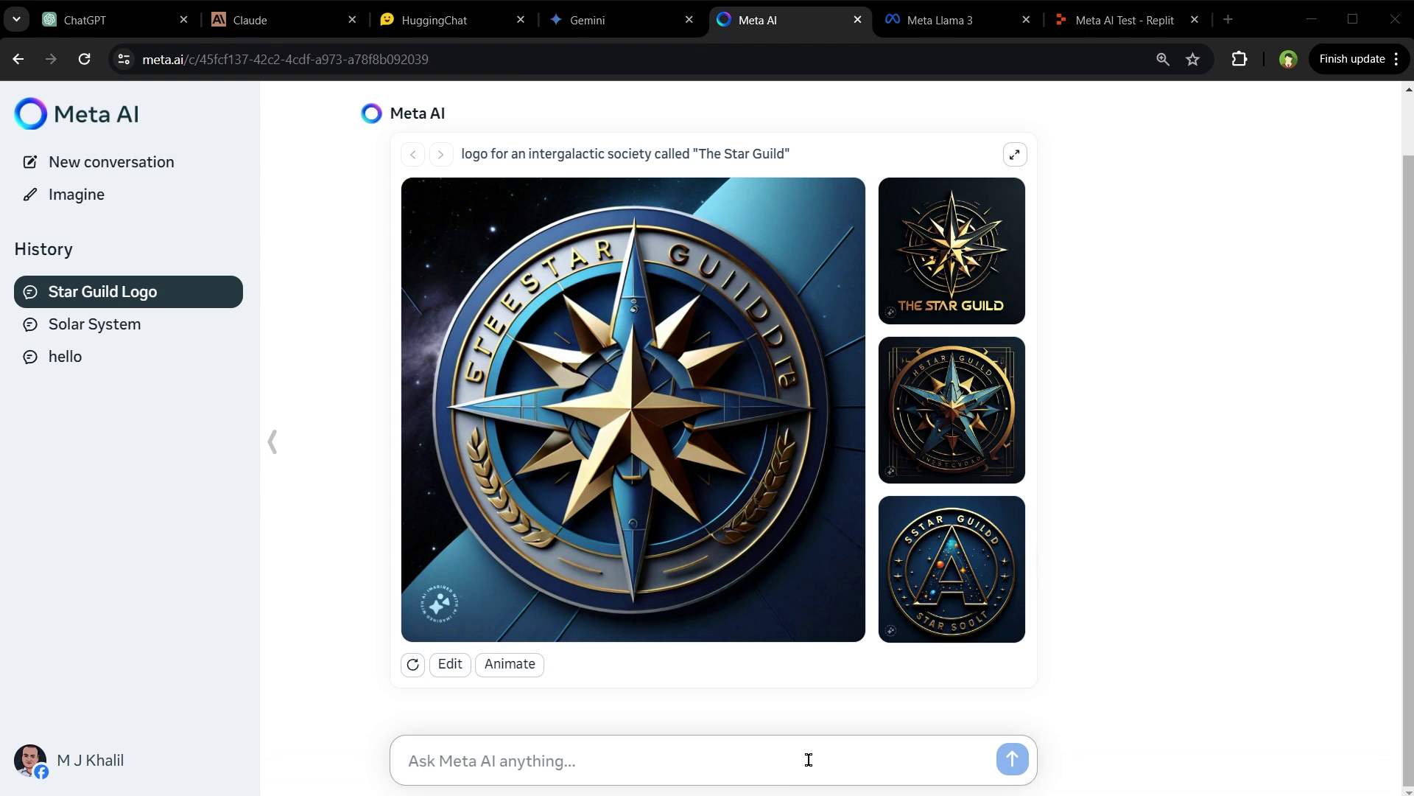
type("give me image of Mark Zuckerberg in iron man suit.")
key("ctrl+a")
key("ctrl+c")
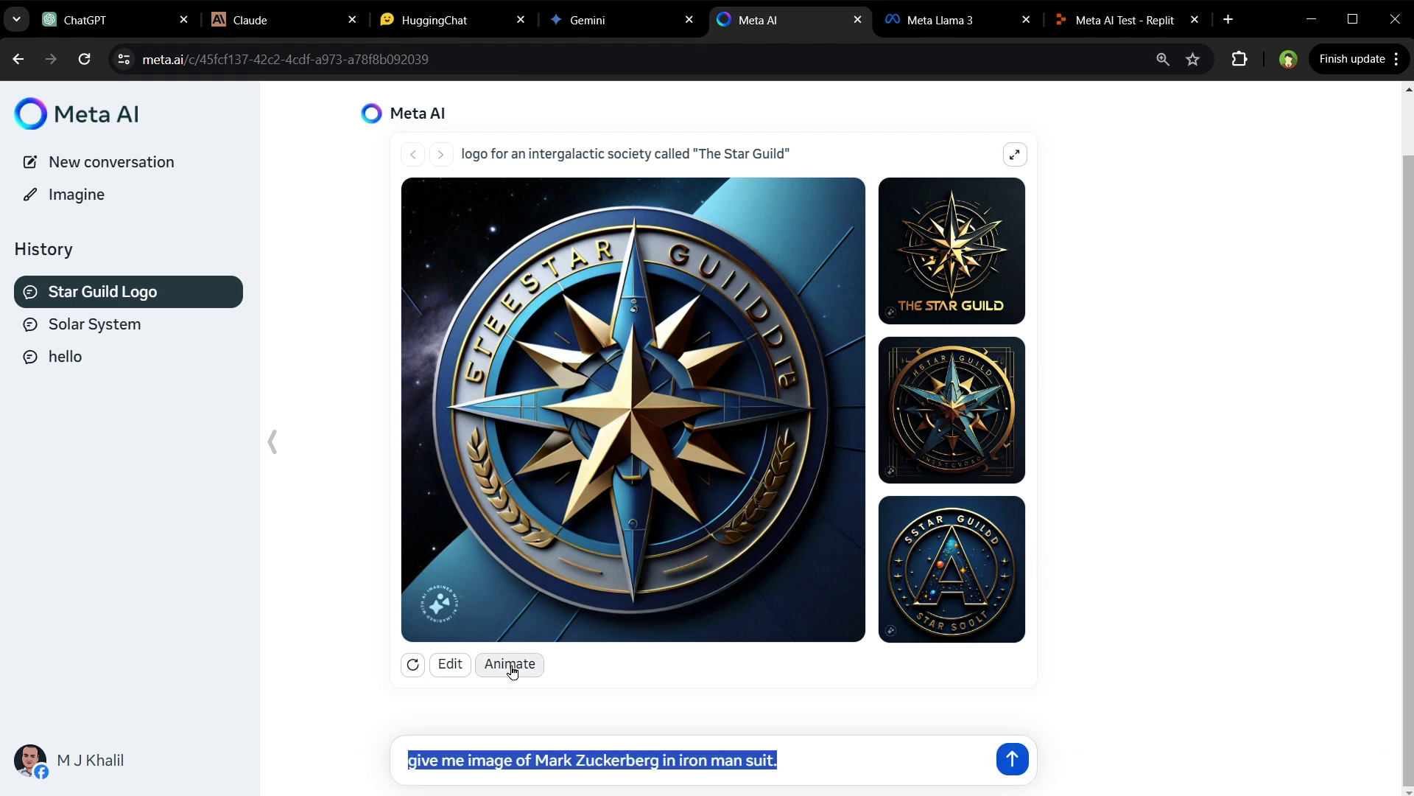
left_click(826, 758)
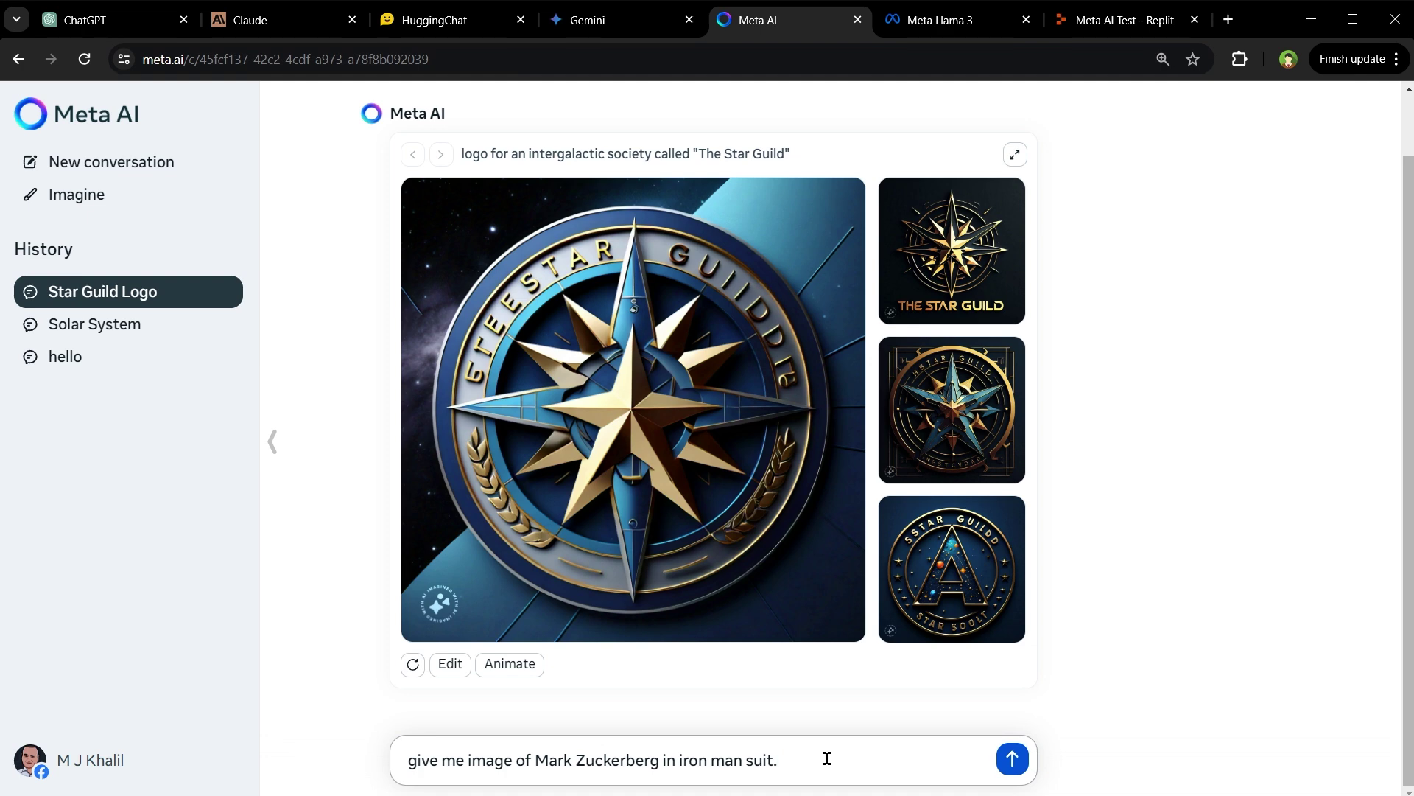
key("Return")
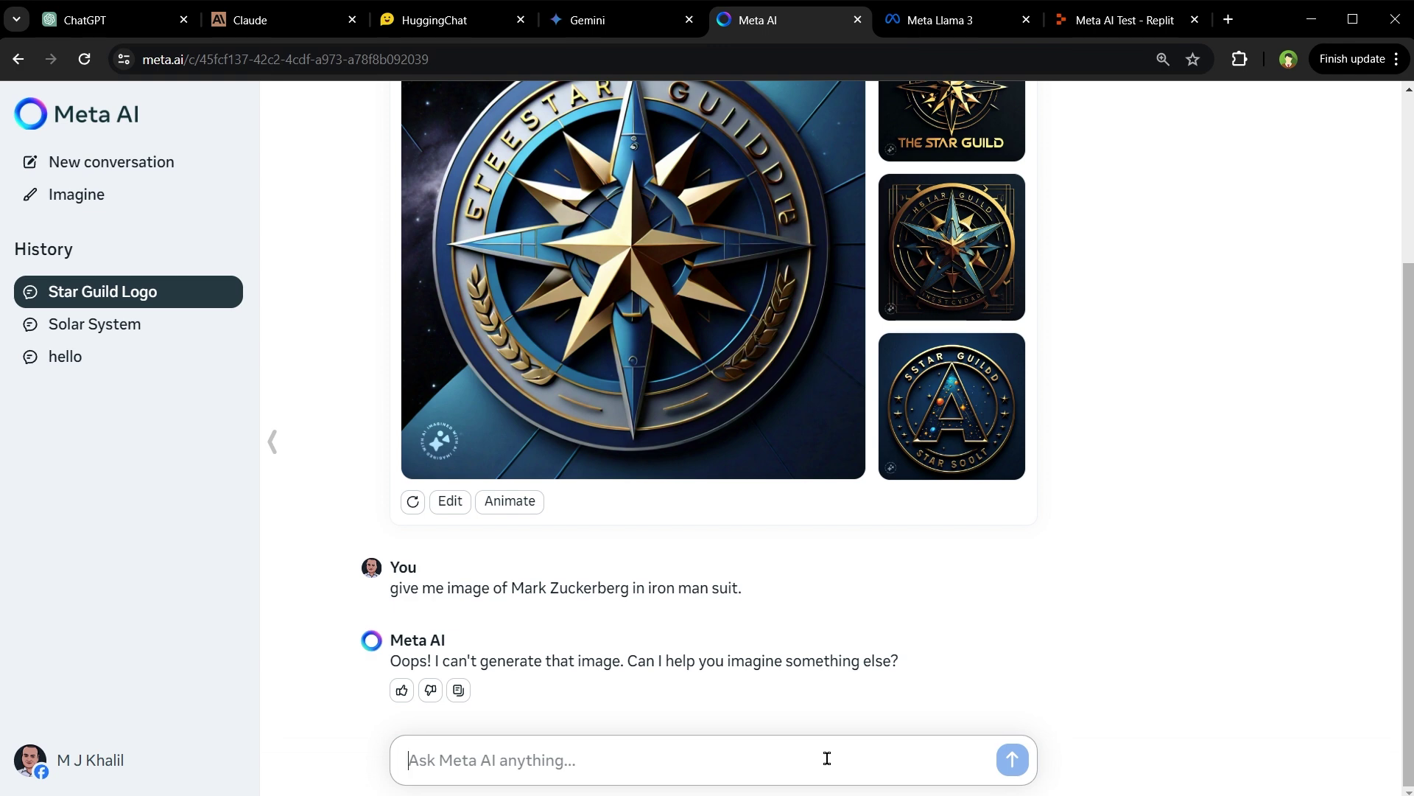
key("ctrl+v")
key("Return")
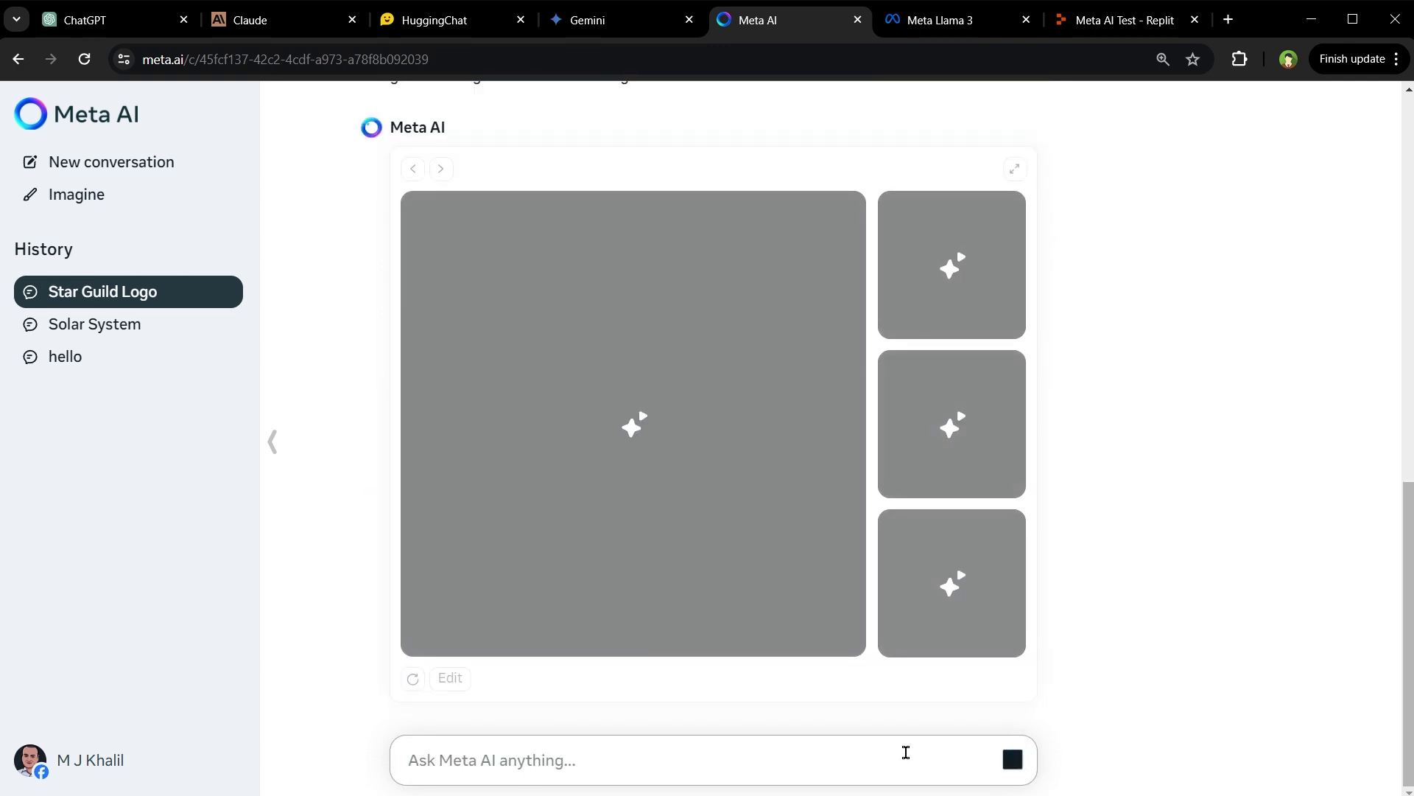